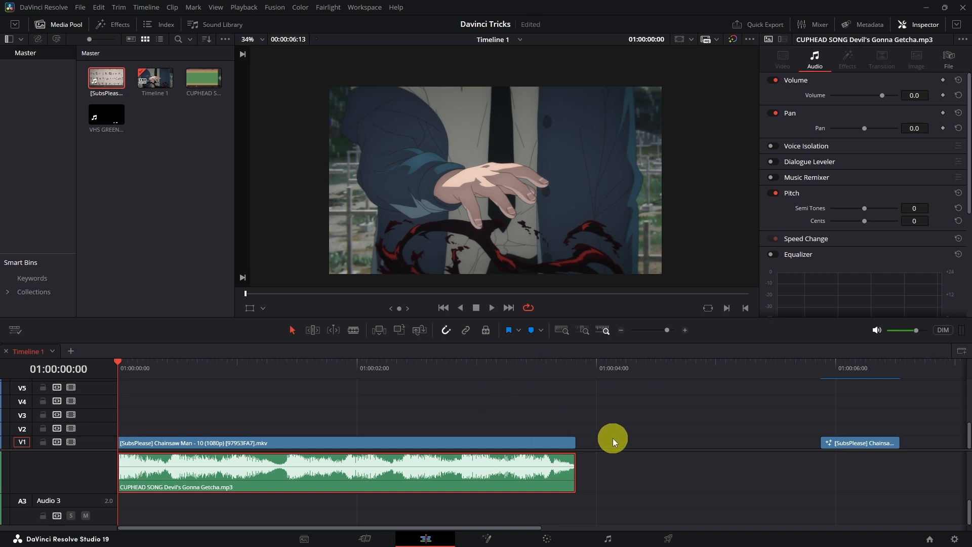
Step: Play the timeline from its start and scrub through the Chainsaw Man clip to examine its scene changes
key("space")
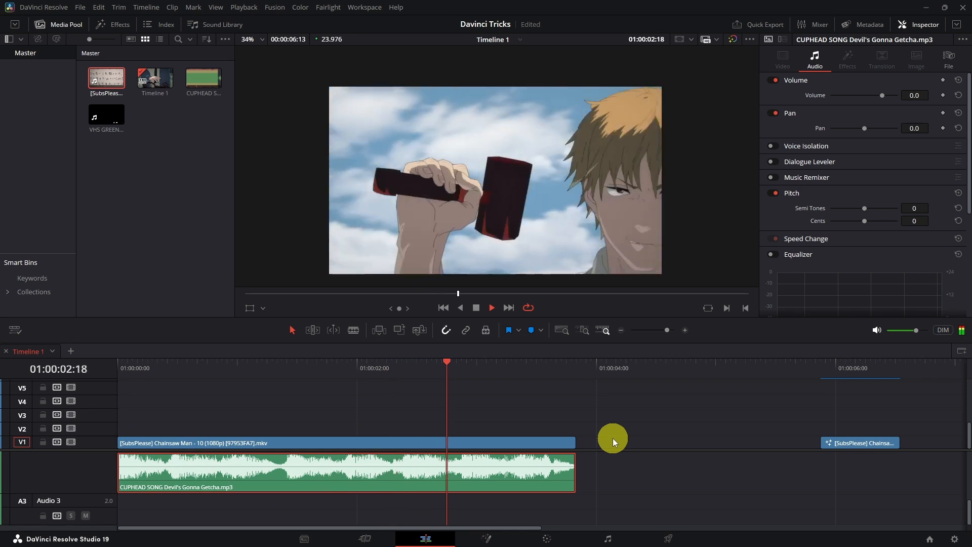
key("space")
left_click_drag(499, 363, 133, 354)
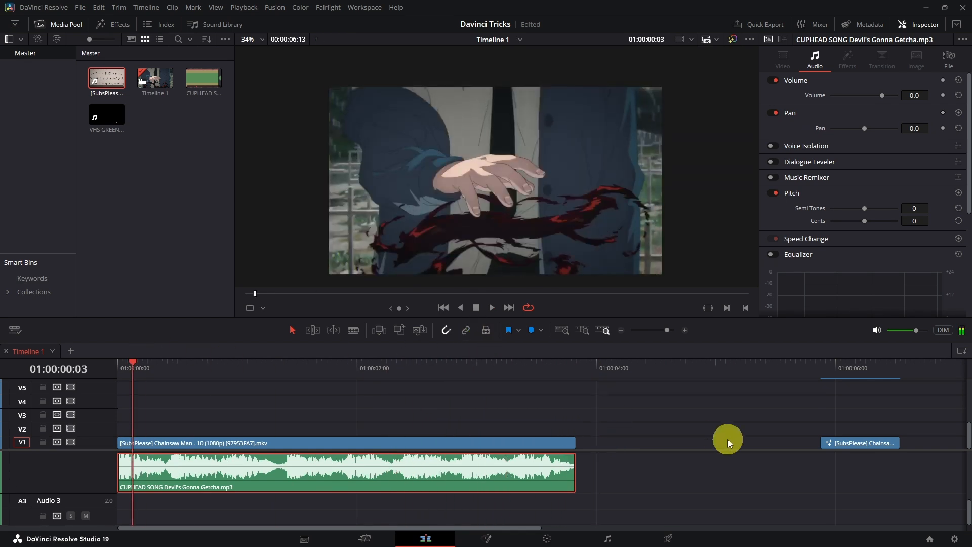
left_click(192, 369)
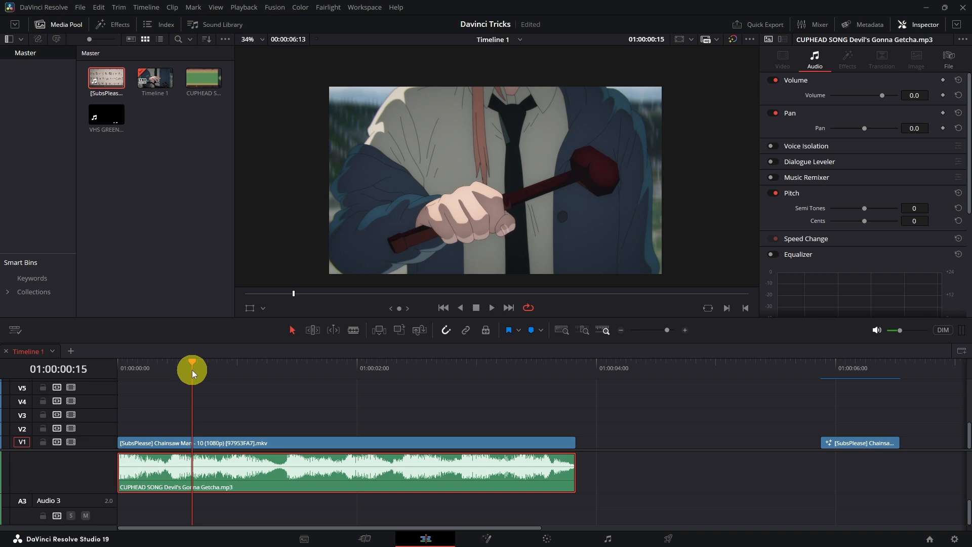
mouse_move(193, 369)
left_mouse_down()
mouse_move(183, 369)
mouse_move(195, 369)
left_mouse_up()
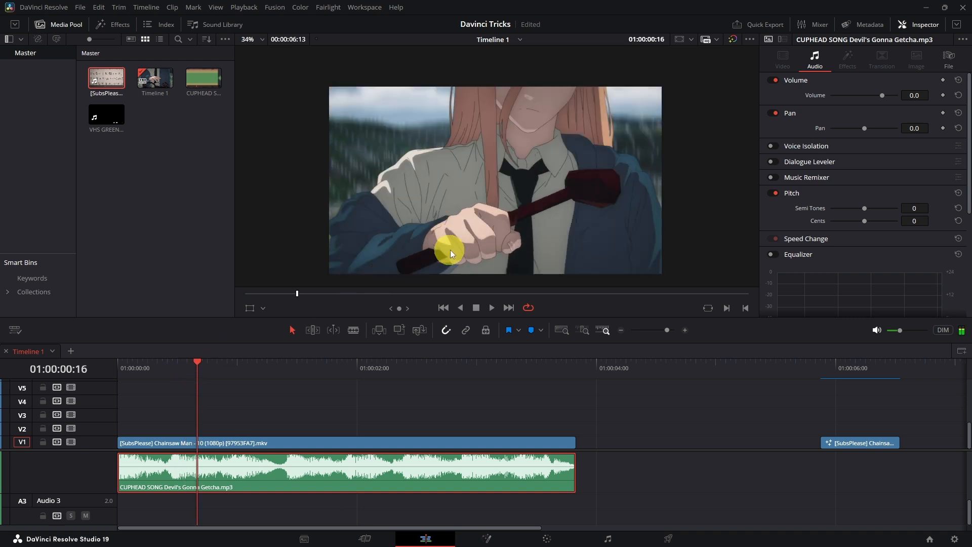
left_click_drag(192, 369, 399, 407)
Step: Split the Chainsaw Man clip on V1 at its four scene changes with the blade, making five pieces
key("b")
left_click(188, 443)
left_click(355, 439)
left_click(402, 440)
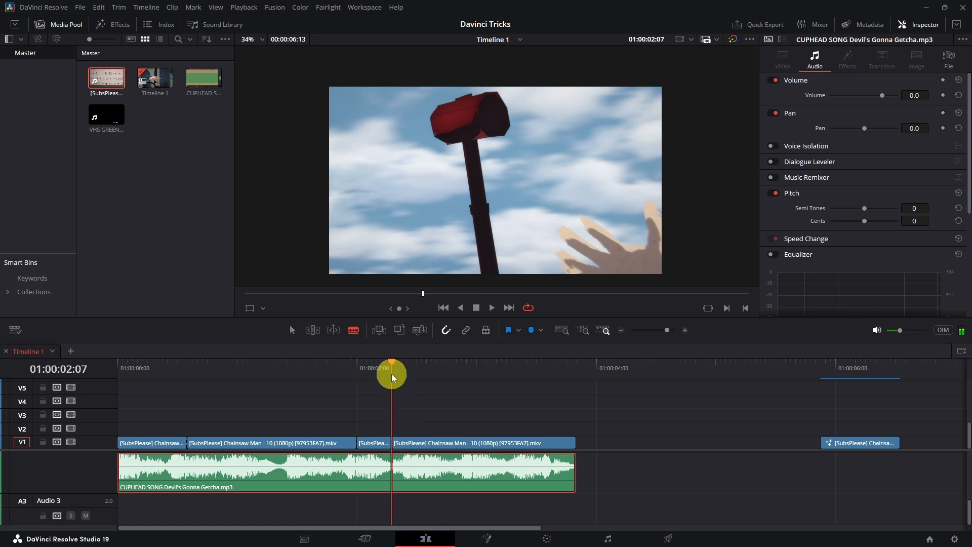
left_click_drag(400, 374, 123, 402)
left_click(516, 439)
key("a")
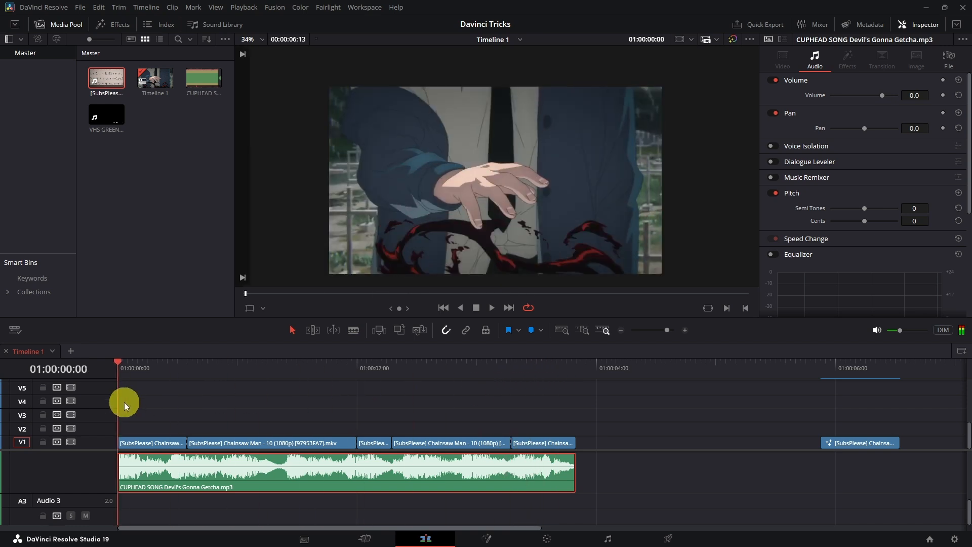
Step: Open the first piece of the Chainsaw Man clip on V1 in the Fusion page
left_click(160, 445)
right_click(160, 445)
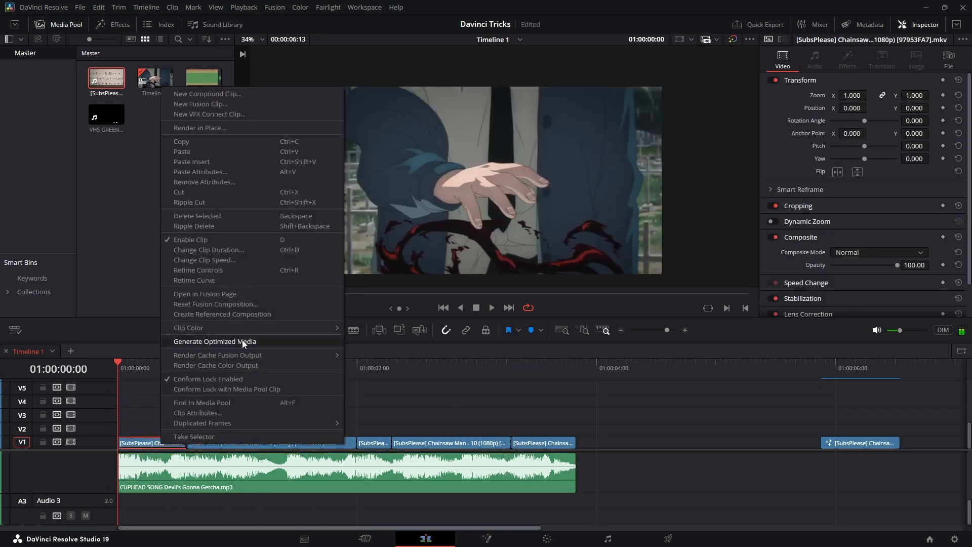
left_click(217, 296)
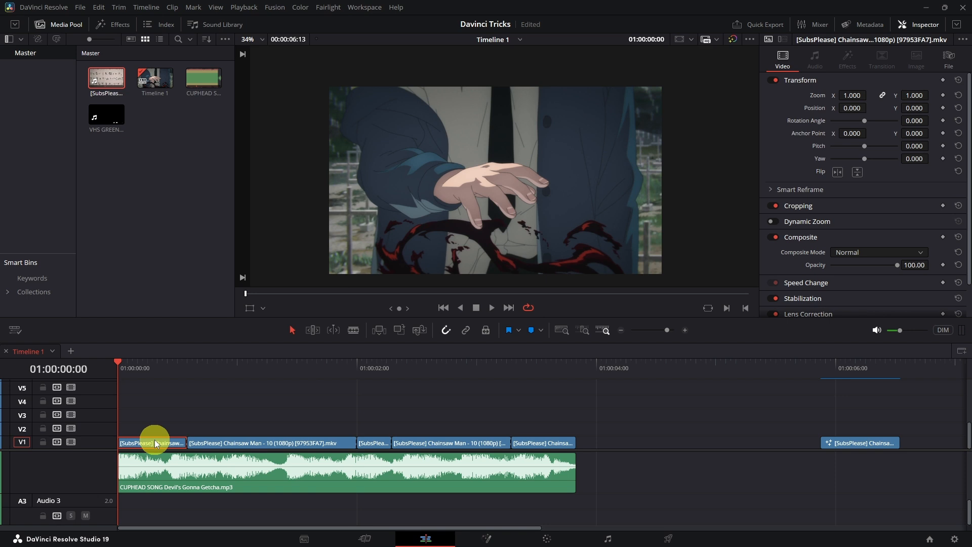
right_click(154, 440)
left_click(205, 290)
key("Delete")
Step: Show the MediaIn1 node in the first Fusion viewer and keep MediaOut1 in the second
left_click(47, 444)
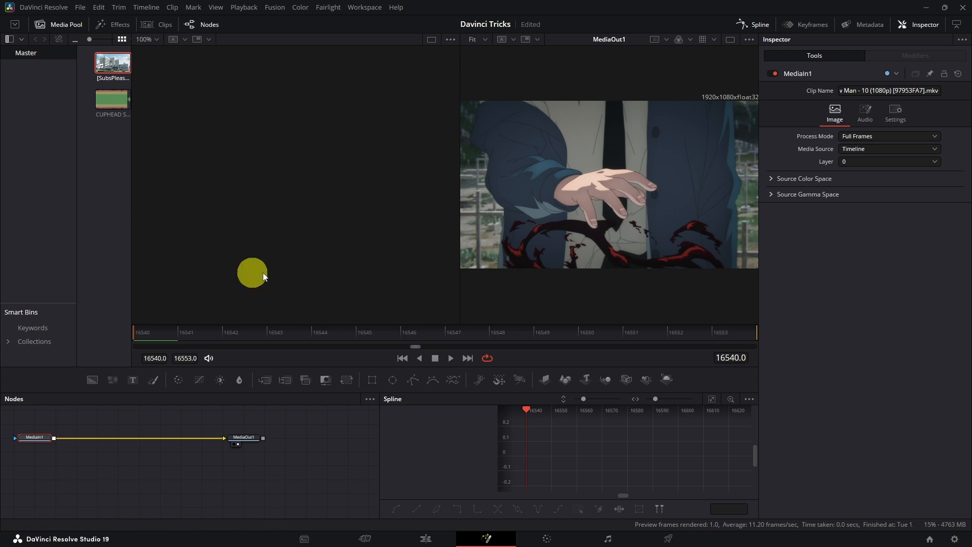
left_click(24, 444)
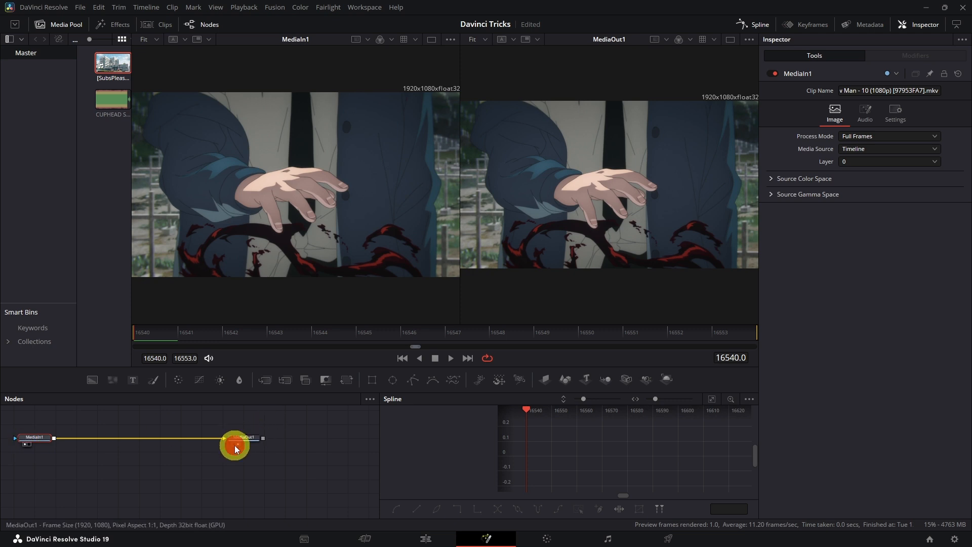
left_click(23, 445)
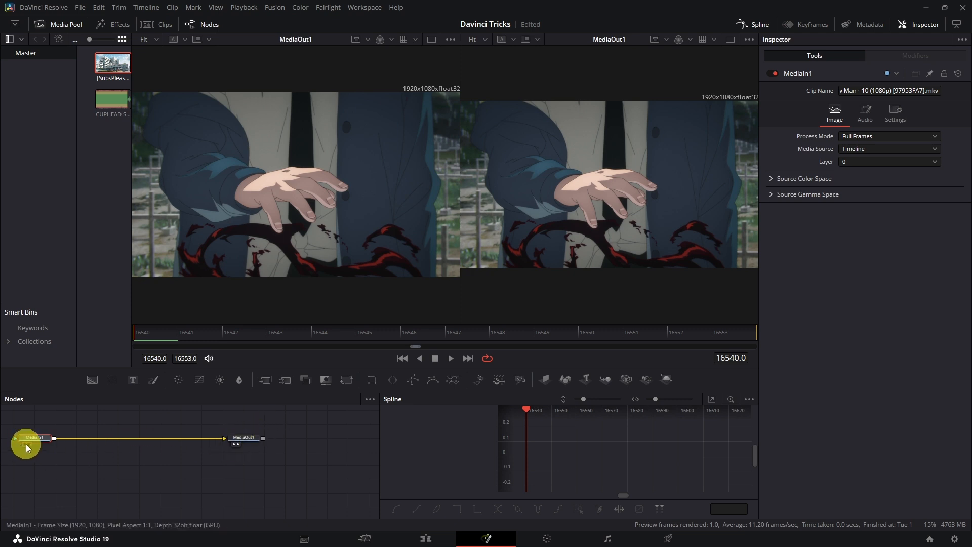
left_click(26, 443)
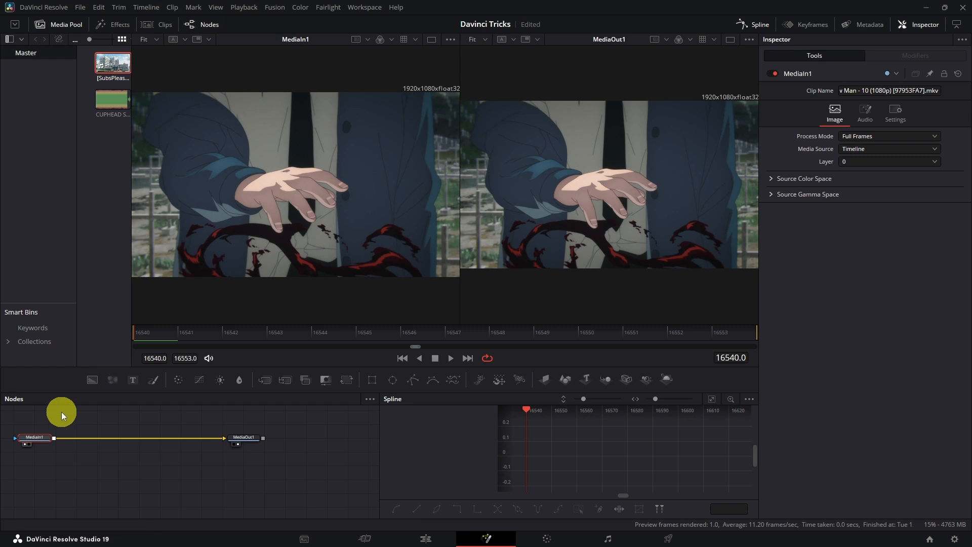
Step: Add a Magic Mask node between MediaIn1 and MediaOut1
key("shift+space")
type("magic")
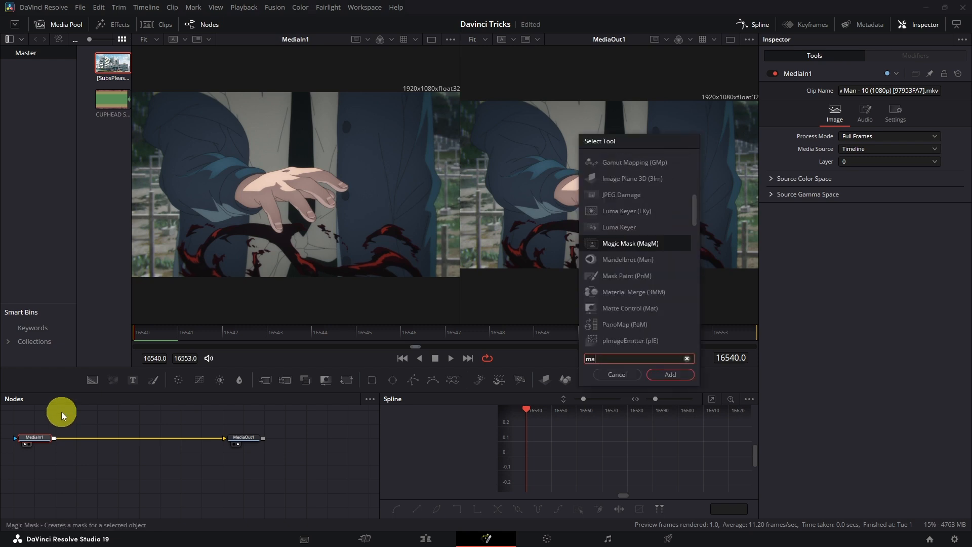
key("Return")
left_click_drag(83, 440, 124, 439)
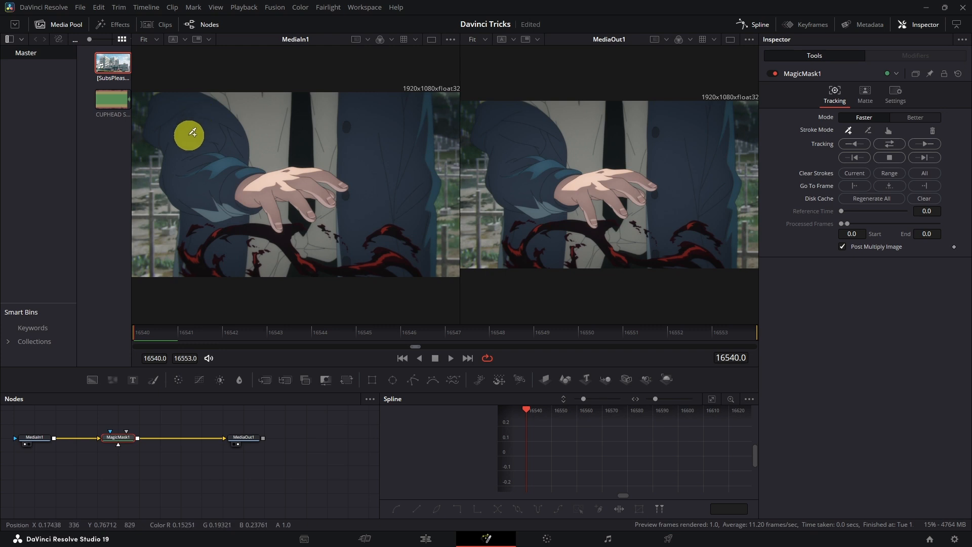
Step: Try a mask stroke across the sleeve and hand, switch to a single MediaOut1 viewer, and undo the stroke
mouse_move(205, 196)
left_mouse_down()
mouse_move(259, 196)
mouse_move(278, 181)
mouse_move(304, 187)
left_mouse_up()
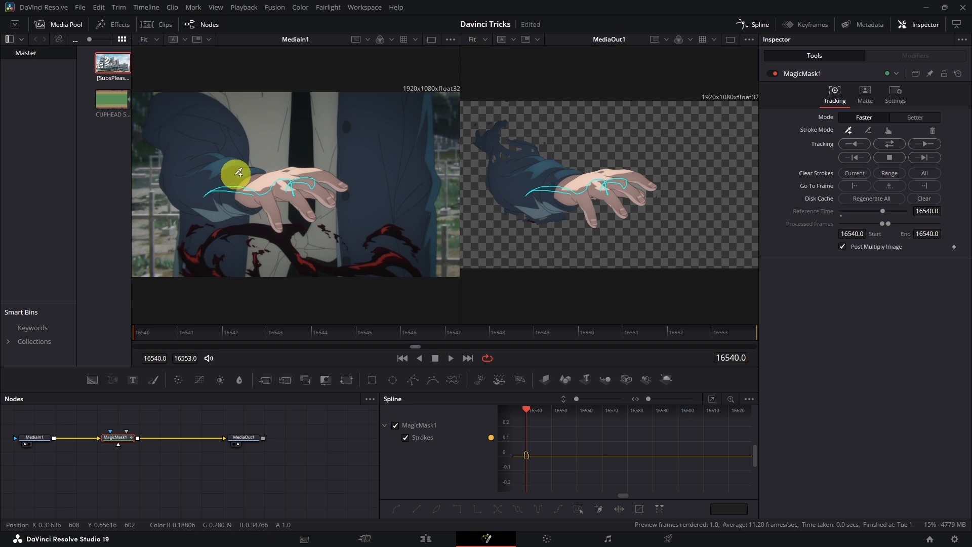
left_click(730, 40)
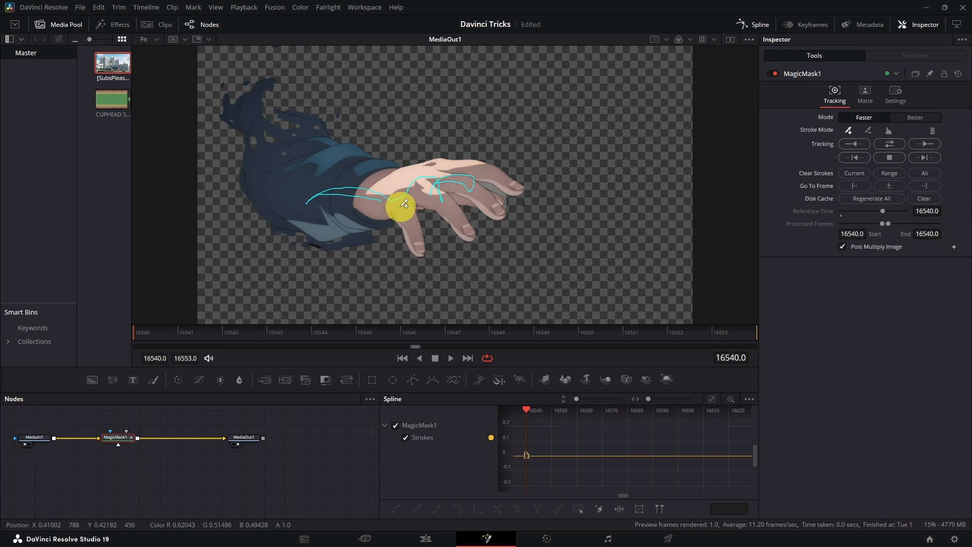
key("ctrl+z")
Step: Draw a mask stroke along the large curved blood shape and lower the Magic Mask blend to 0.567
mouse_move(403, 209)
left_mouse_down()
mouse_move(454, 174)
mouse_move(490, 196)
mouse_move(460, 171)
mouse_move(488, 172)
left_mouse_up()
mouse_move(319, 318)
left_mouse_down()
mouse_move(288, 296)
mouse_move(317, 267)
mouse_move(373, 247)
mouse_move(458, 302)
mouse_move(542, 306)
mouse_move(581, 289)
mouse_move(603, 298)
left_mouse_up()
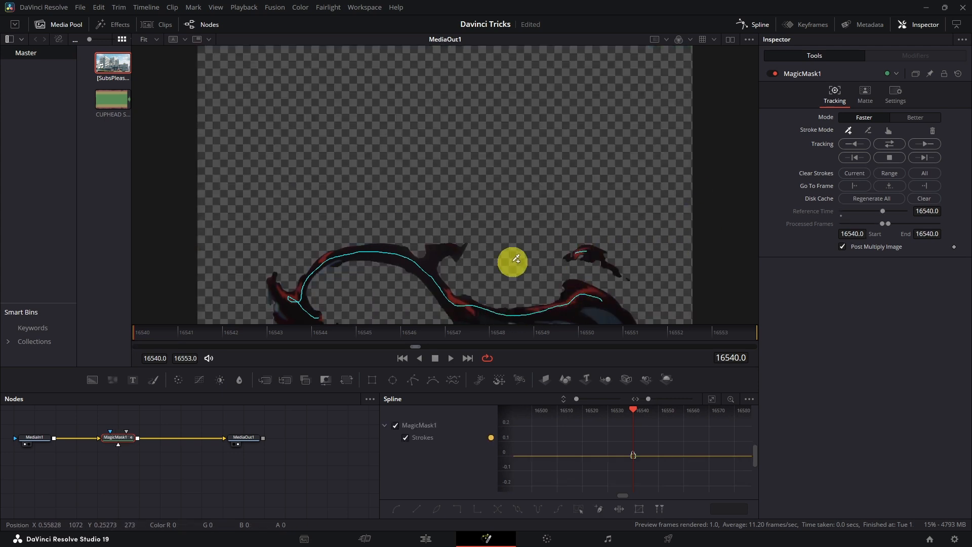
left_click(895, 95)
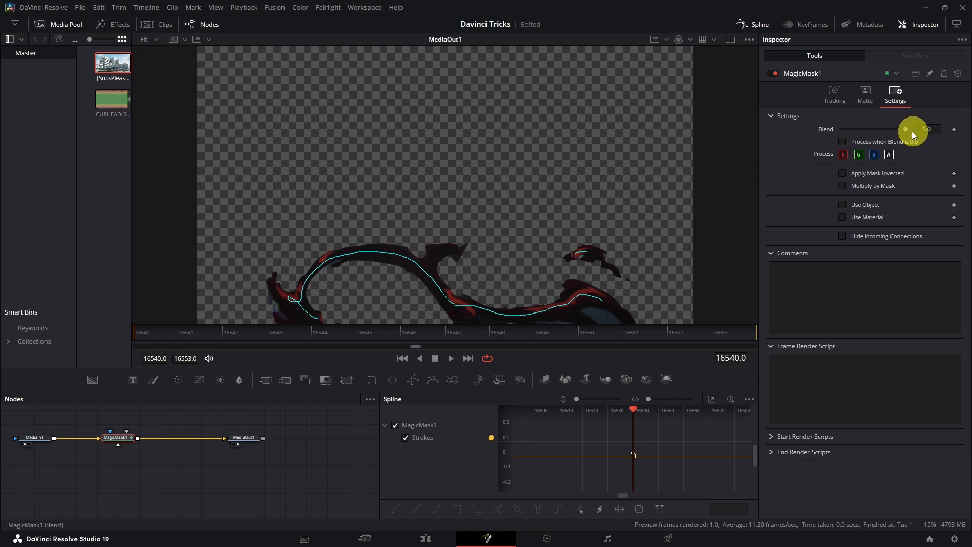
left_click_drag(906, 131, 878, 130)
Step: Add mask strokes over the hand and fingers and on two small blood fragments at the frame's lower edge
mouse_move(416, 245)
left_mouse_down()
mouse_move(382, 191)
mouse_move(449, 210)
mouse_move(449, 182)
mouse_move(482, 195)
mouse_move(488, 169)
mouse_move(445, 163)
left_mouse_up()
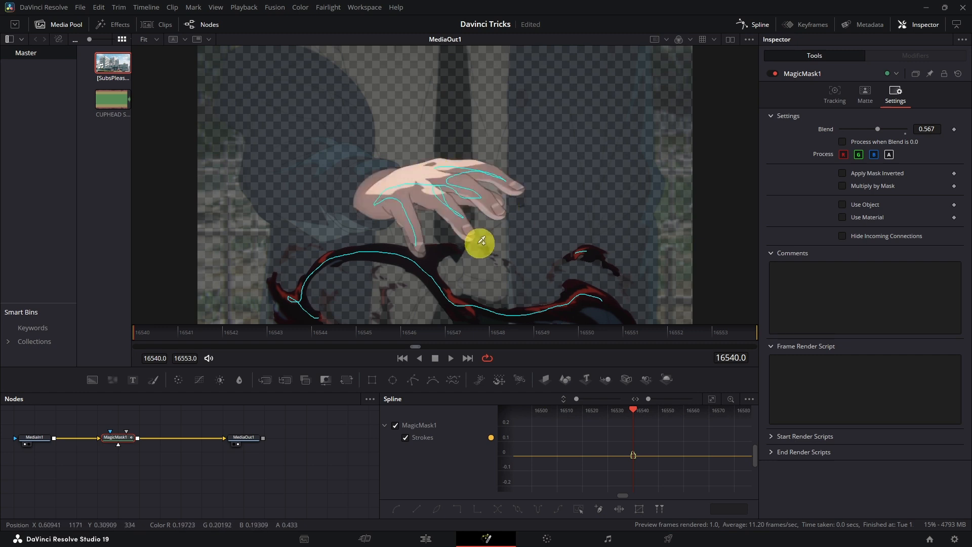
left_click_drag(386, 297, 383, 319)
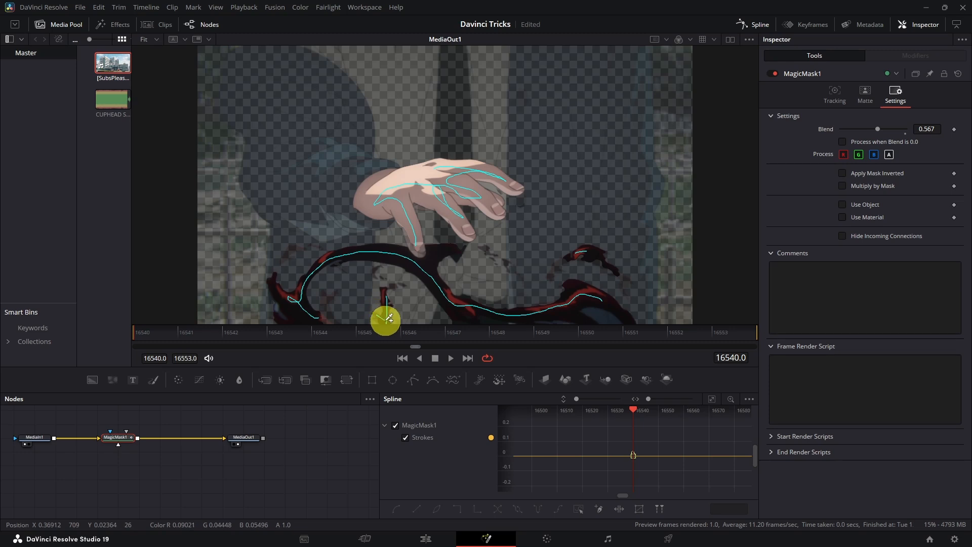
left_click_drag(327, 301, 325, 317)
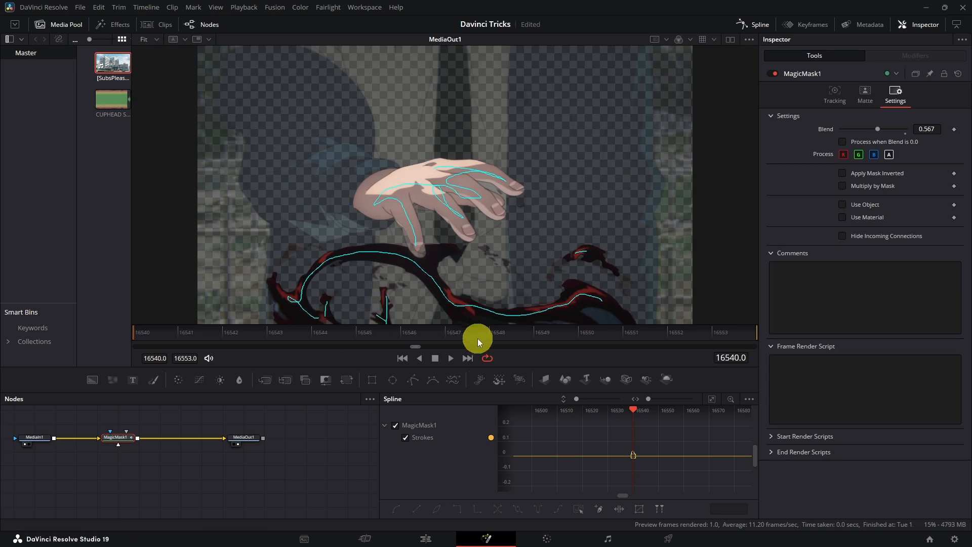
Step: Add short mask strokes on the small blood fragments beside and beneath the curved blood shape
scroll(336, 319, "up", 4)
right_click(335, 321)
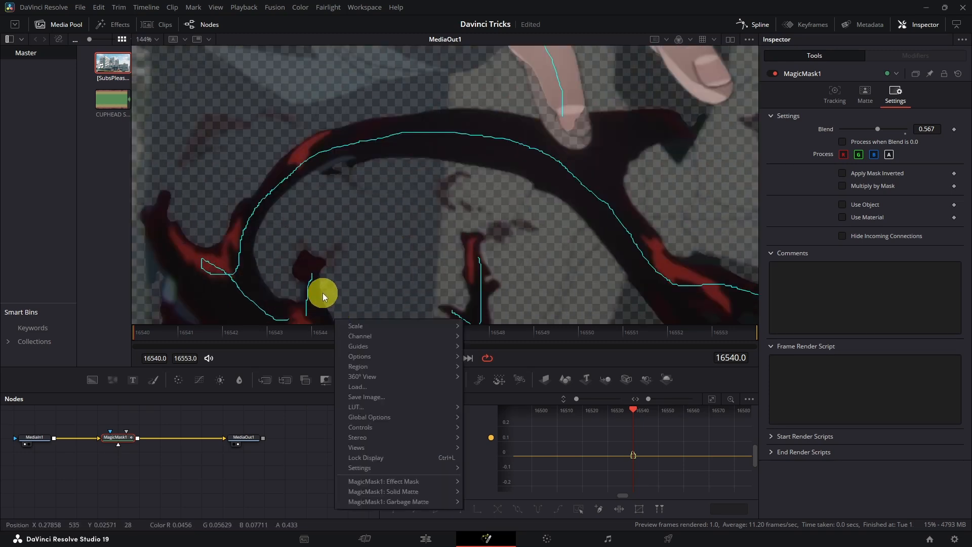
left_click(345, 263)
scroll(402, 246, "down", 3)
left_click(835, 95)
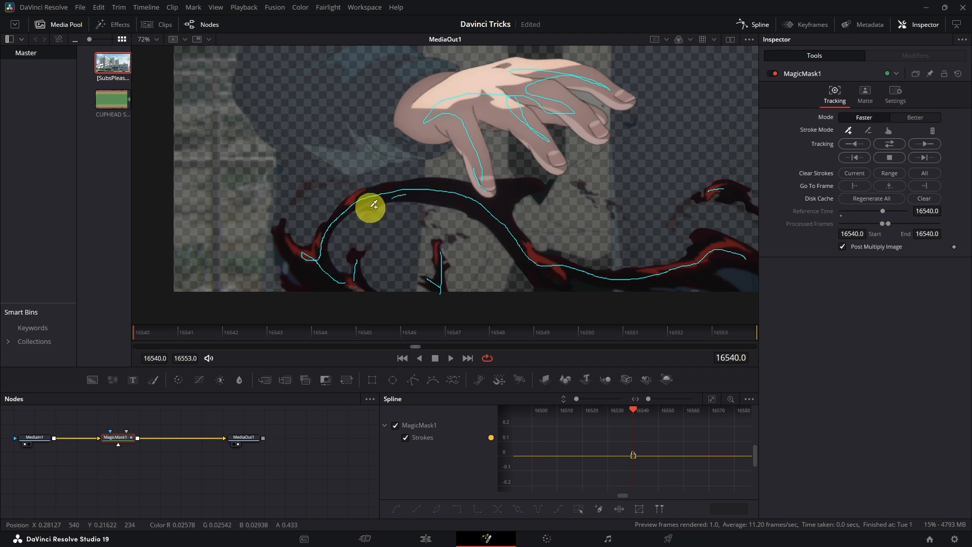
left_click_drag(313, 184, 304, 189)
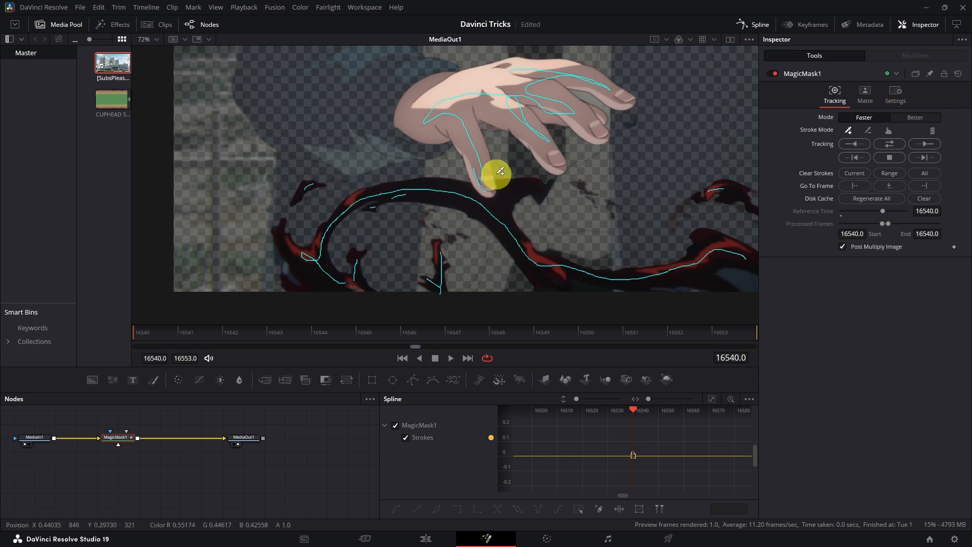
left_click_drag(357, 288, 359, 301)
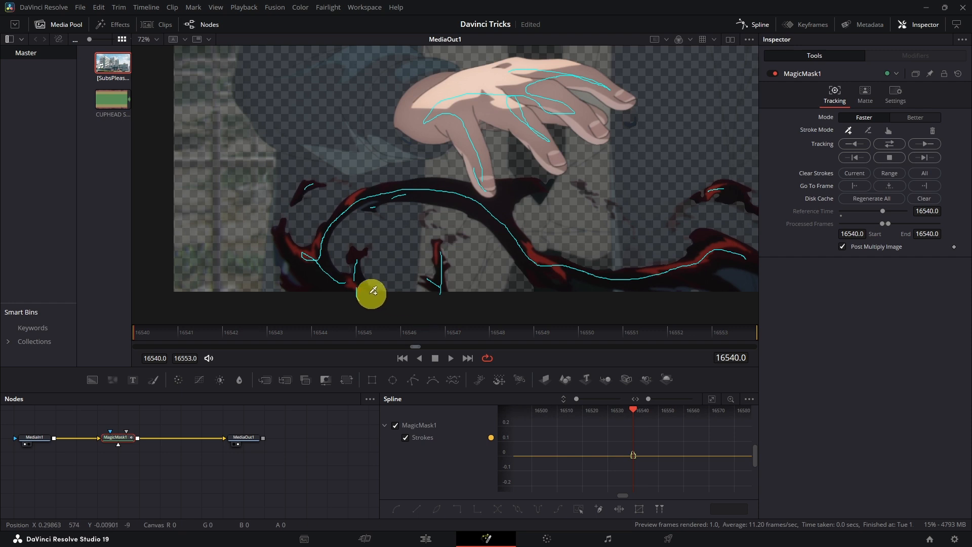
Step: Draw subtracting mask strokes around the blood shape to exclude the surrounding background and clothing
left_click(868, 130)
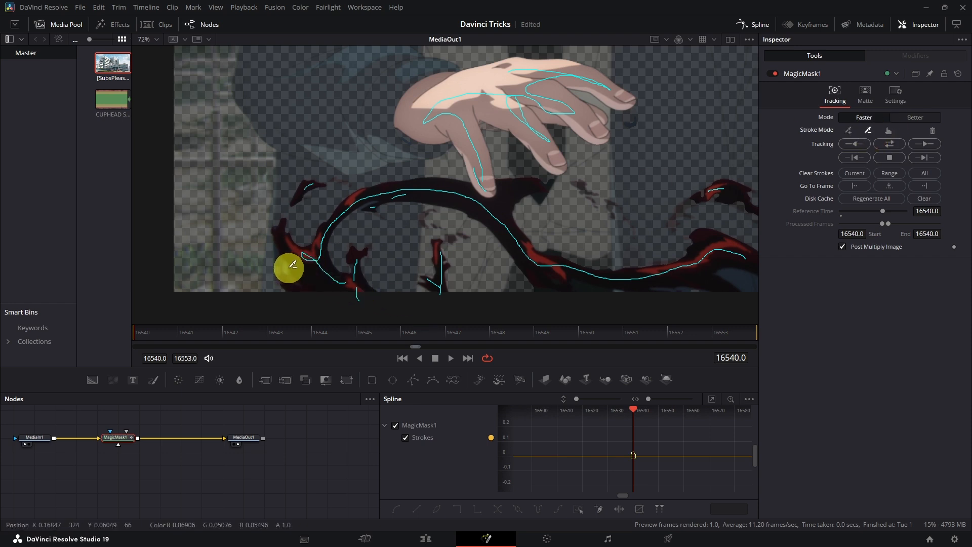
left_click_drag(266, 252, 288, 269)
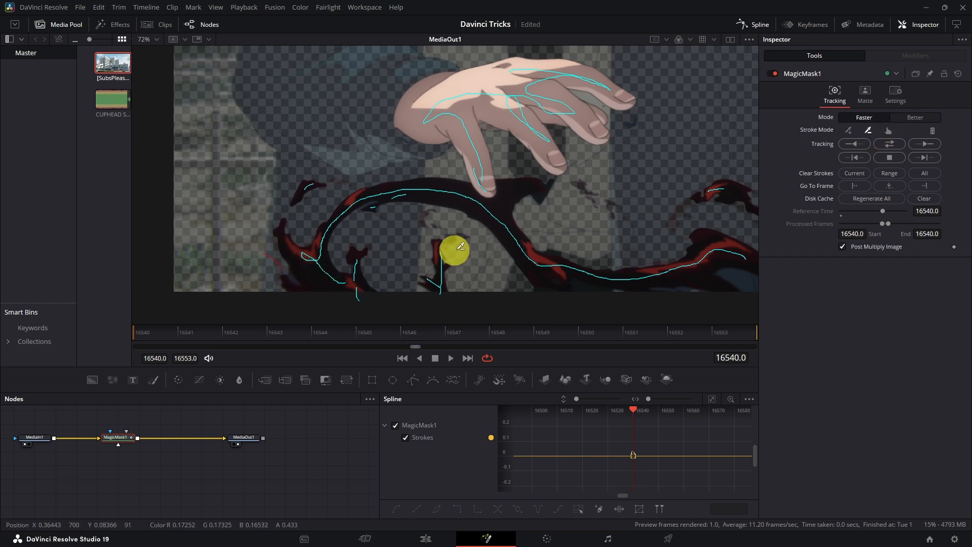
left_click_drag(579, 286, 606, 296)
left_click_drag(546, 288, 510, 291)
left_click_drag(622, 244, 523, 243)
left_click_drag(627, 270, 659, 291)
scroll(581, 259, "down", 2)
left_click_drag(563, 290, 585, 292)
Step: Add mask strokes on the blood fragments at the image's right side and track the mask forward to frame 16553
left_click(848, 130)
scroll(633, 223, "up", 2)
scroll(566, 253, "down", 2)
left_click_drag(550, 238, 571, 222)
left_click_drag(615, 245, 621, 255)
left_click(923, 143)
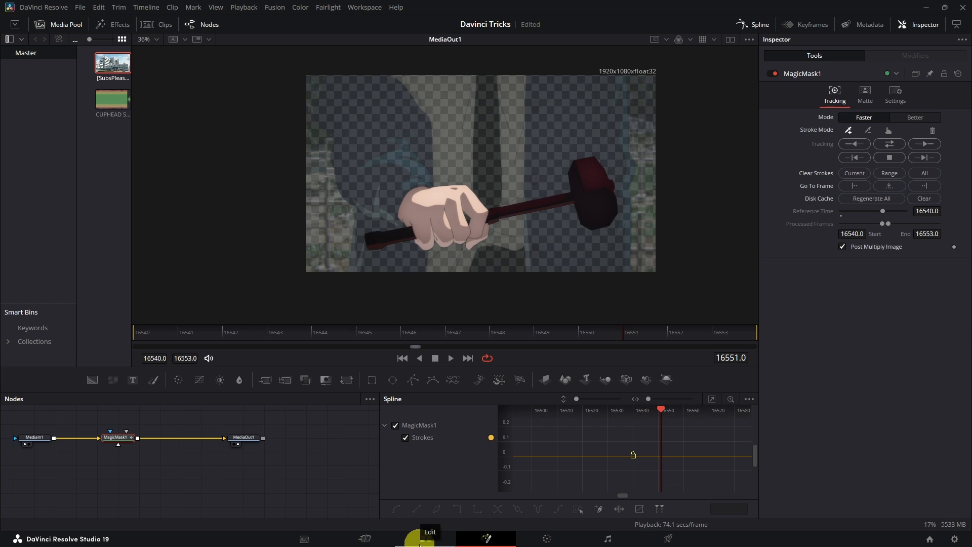
left_click(144, 334)
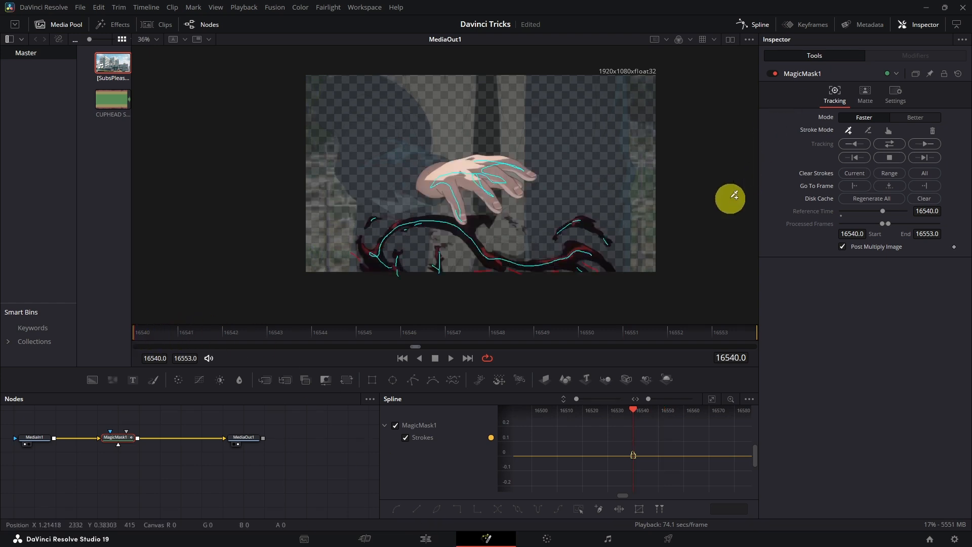
Step: Try a matte blur of 10 on the Magic Mask and inspect the edges of the blood
left_click(865, 96)
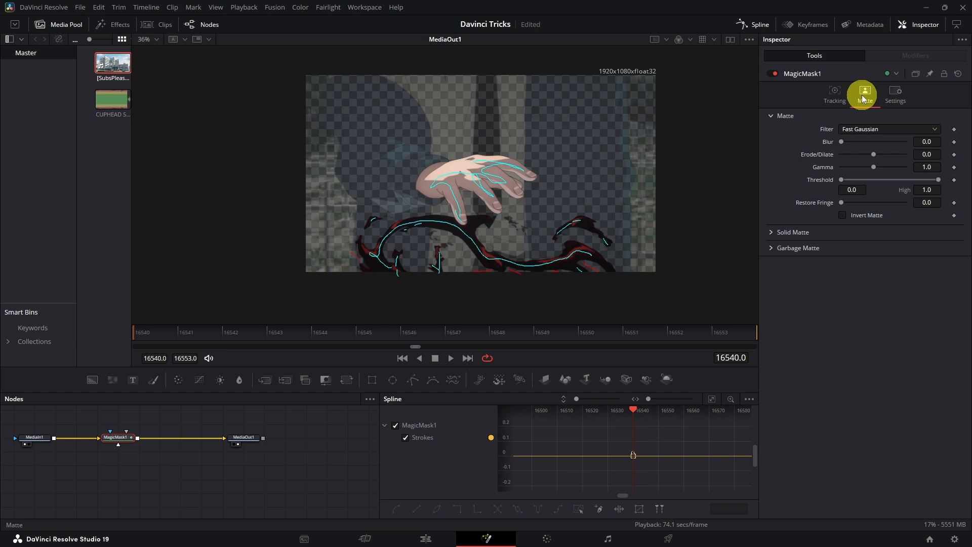
left_click_drag(846, 142, 845, 142)
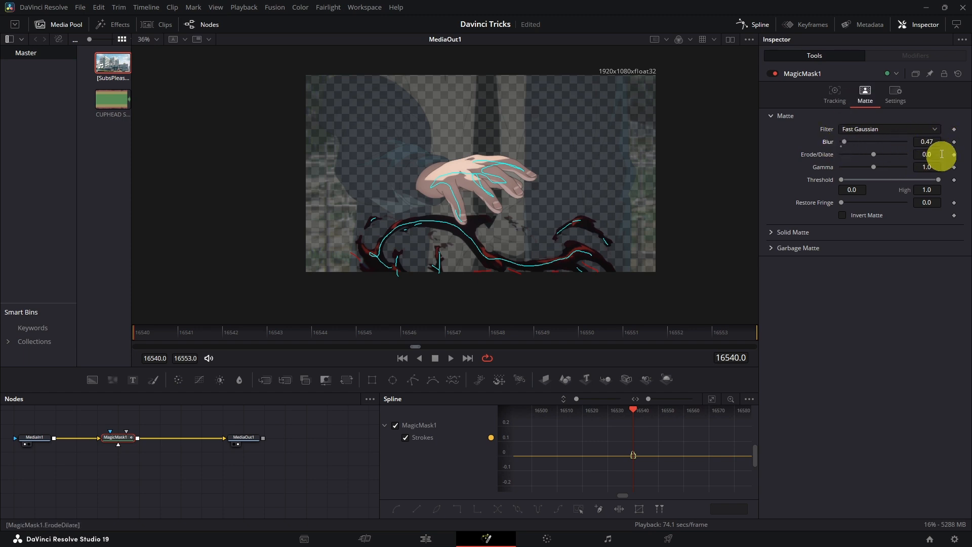
left_click(845, 143)
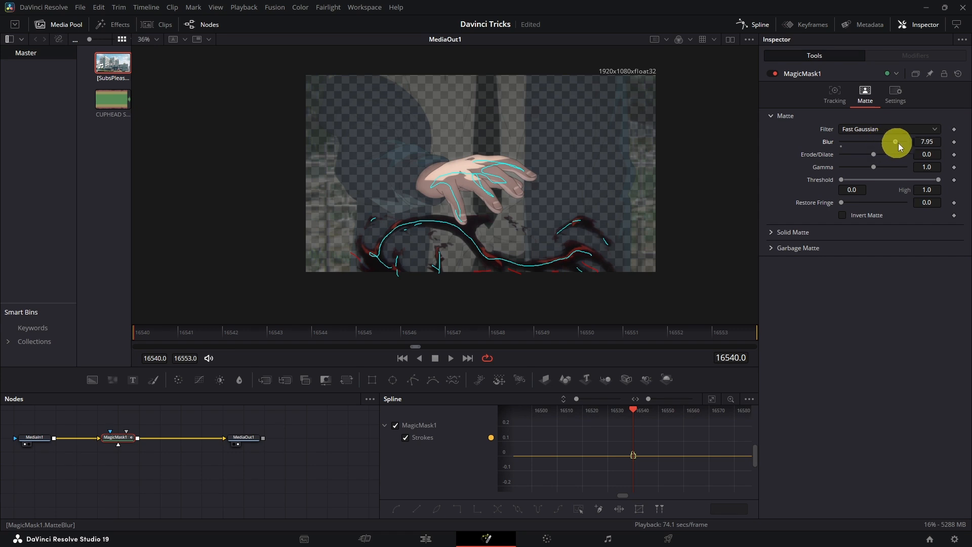
scroll(419, 234, "up", 10)
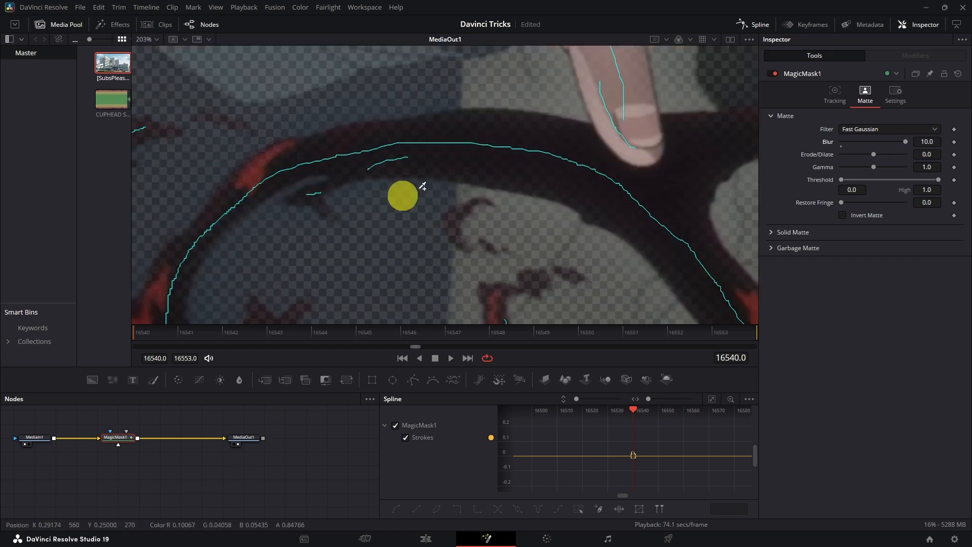
left_click(895, 95)
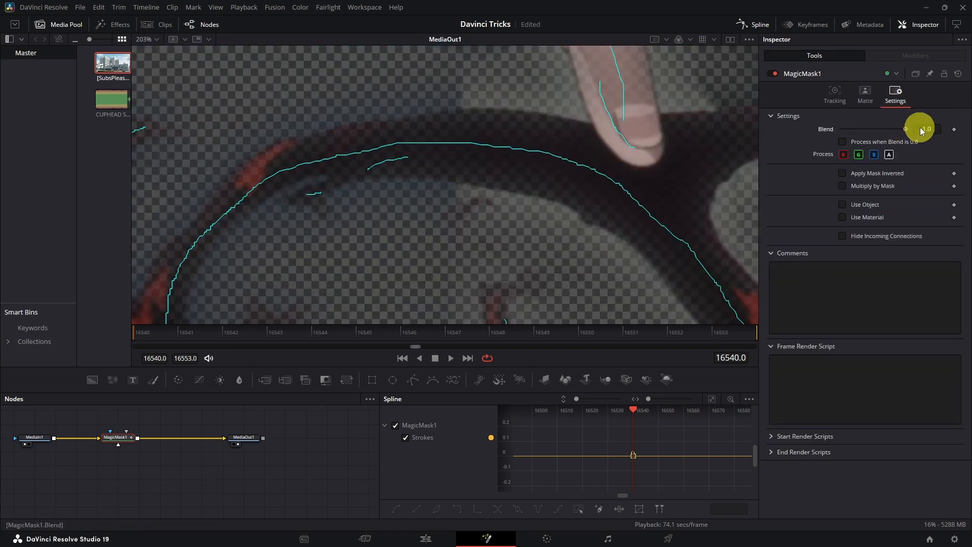
left_click(864, 94)
scroll(503, 128, "down", 8)
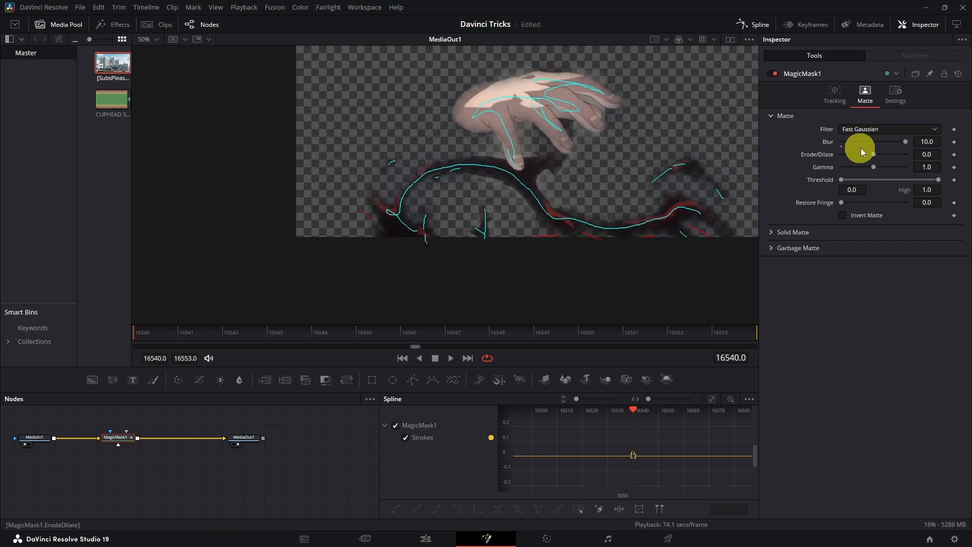
Step: Set the Magic Mask's matte blur to 0.55 and its low threshold to 0.756
left_click_drag(904, 141, 842, 144)
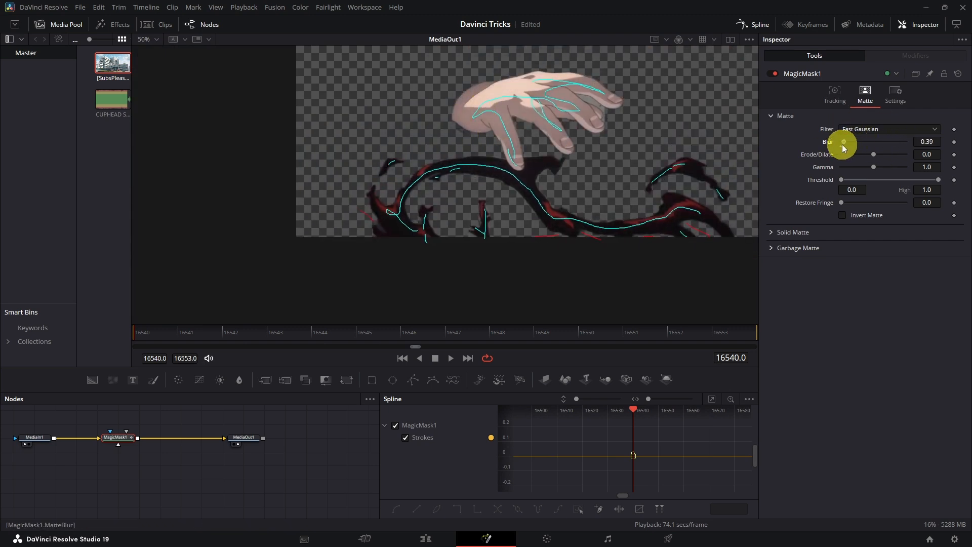
left_click(847, 190)
left_click_drag(844, 181, 846, 183)
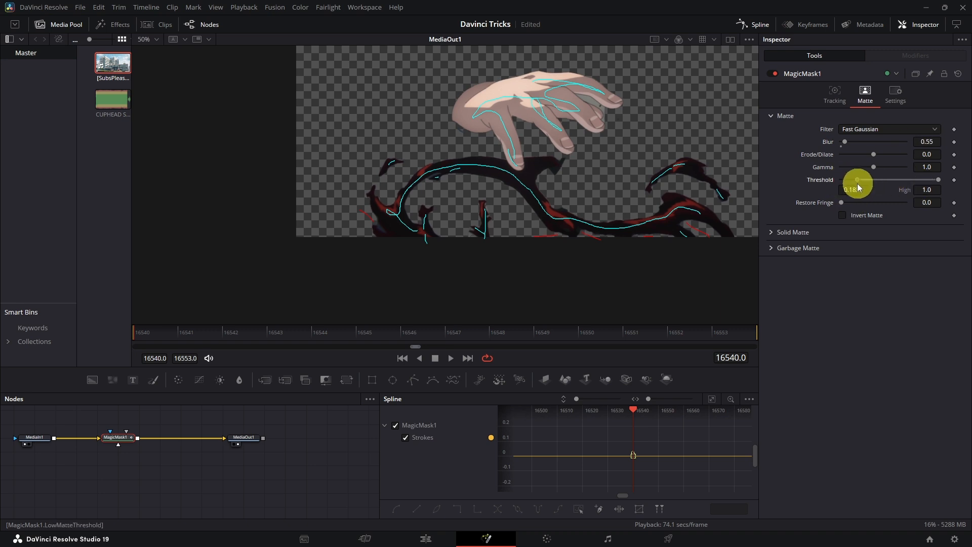
scroll(508, 206, "up", 8)
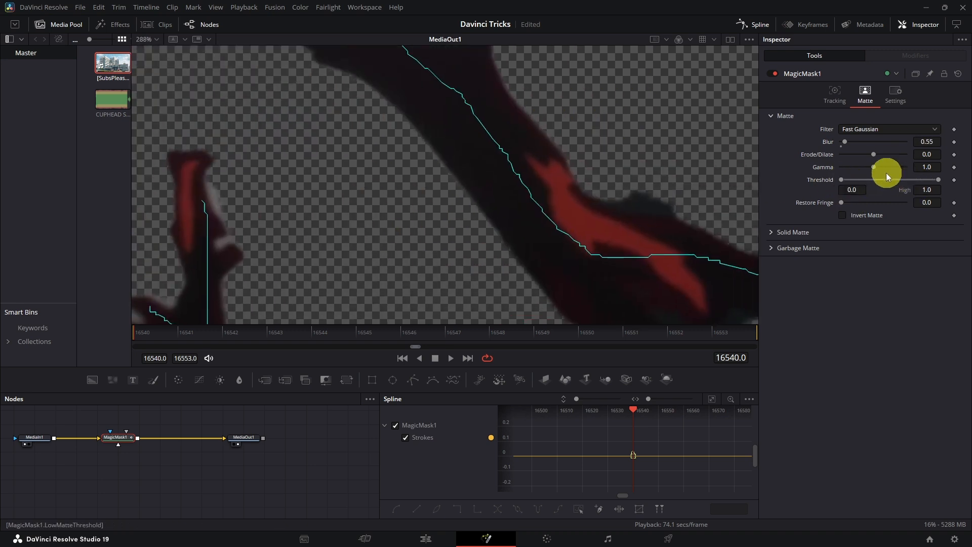
mouse_move(839, 180)
left_mouse_down()
mouse_move(946, 181)
mouse_move(827, 179)
left_mouse_up()
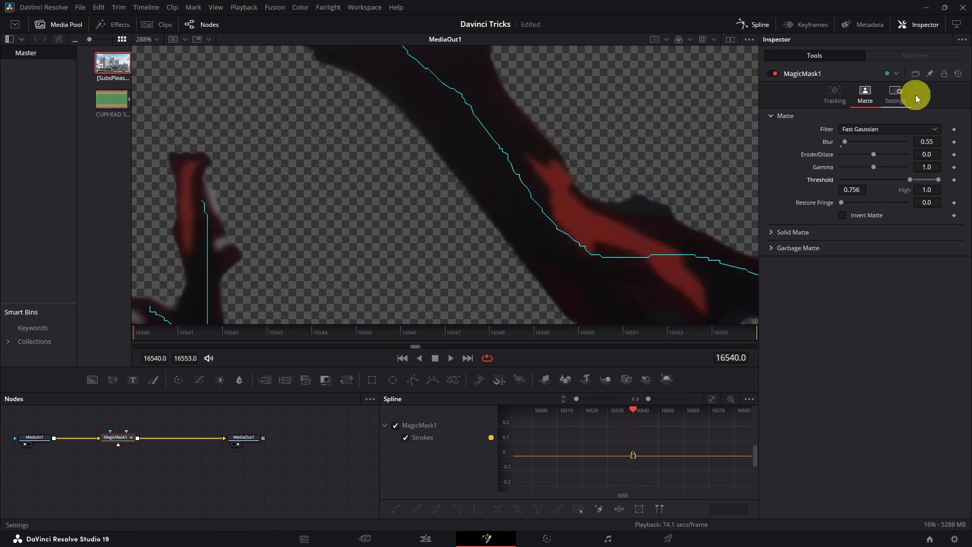
Step: Track the hand and blood mask again through frame 16553
left_click(835, 97)
scroll(628, 165, "down", 8)
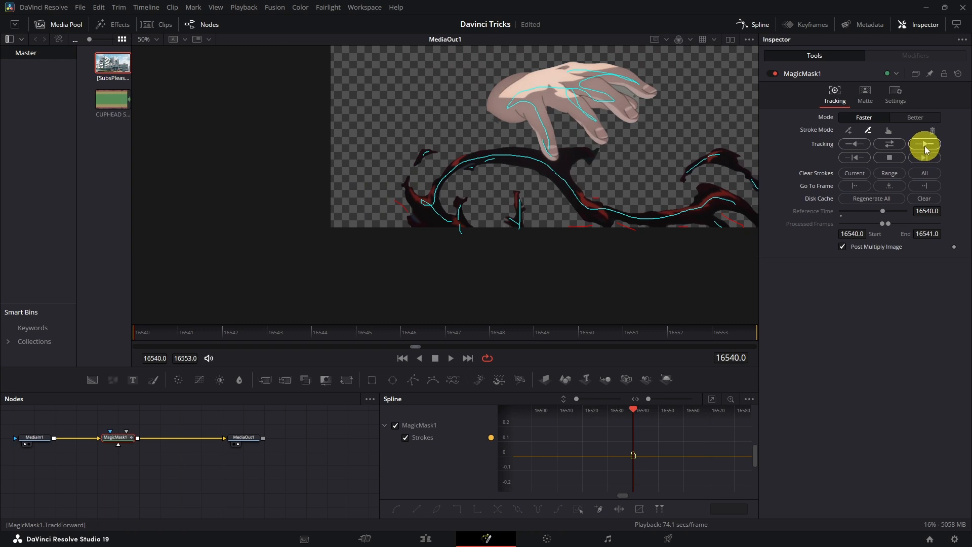
left_click(855, 144)
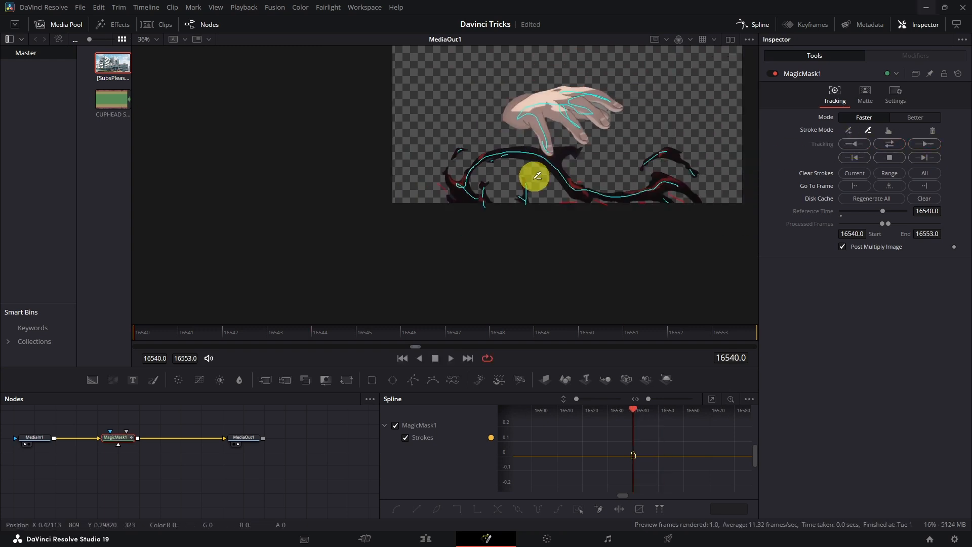
Step: Open the second timeline clip, with the hand holding the hammer, in the Fusion page and add a Magic Mask node
left_click(428, 538)
key("space")
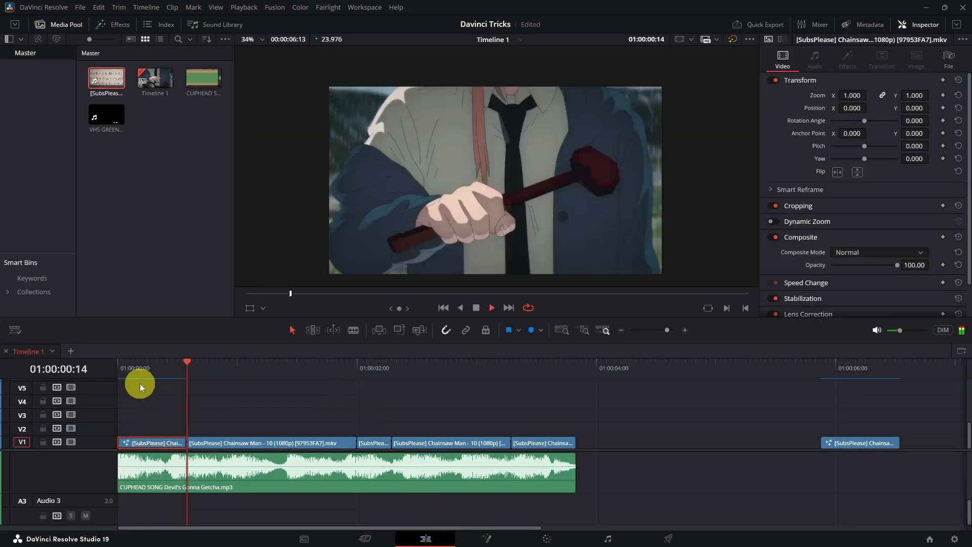
left_click(190, 372)
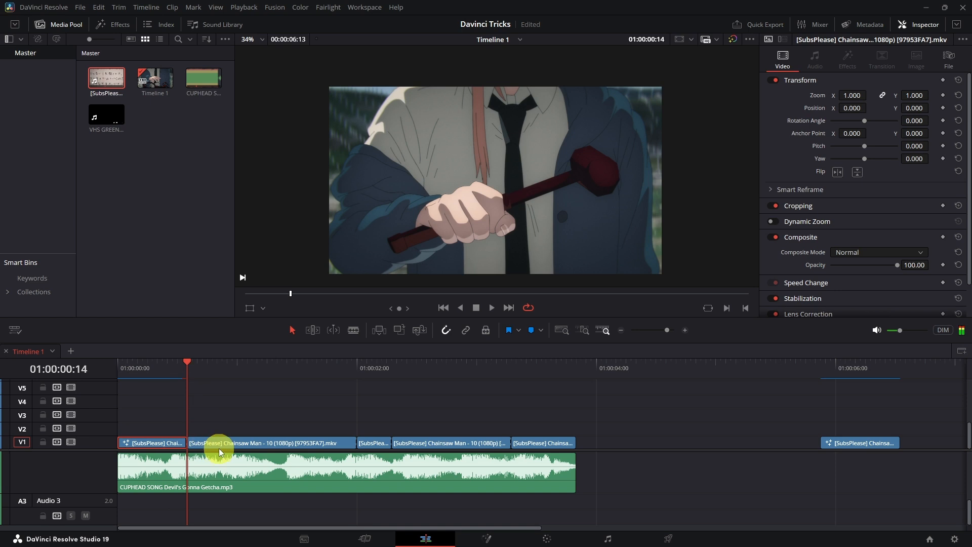
right_click(218, 444)
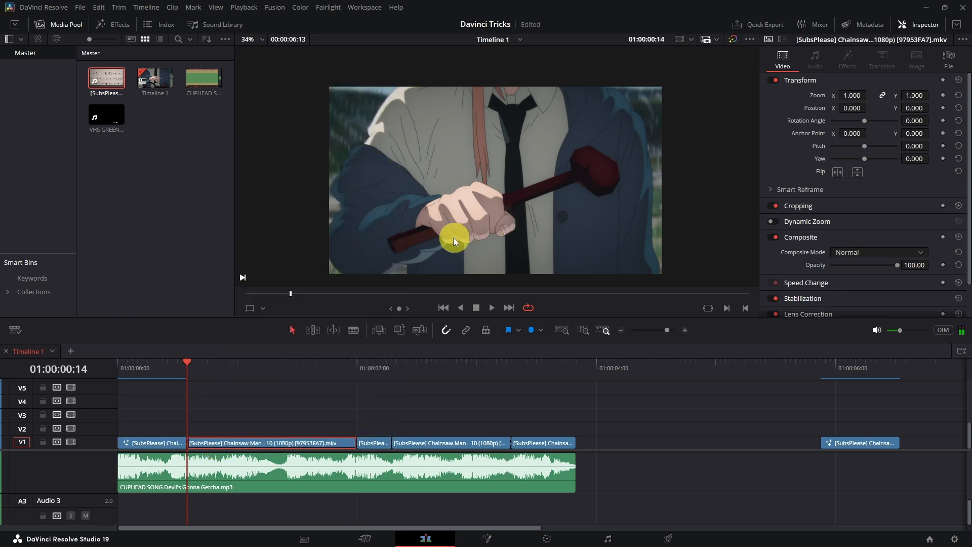
key("shift+5")
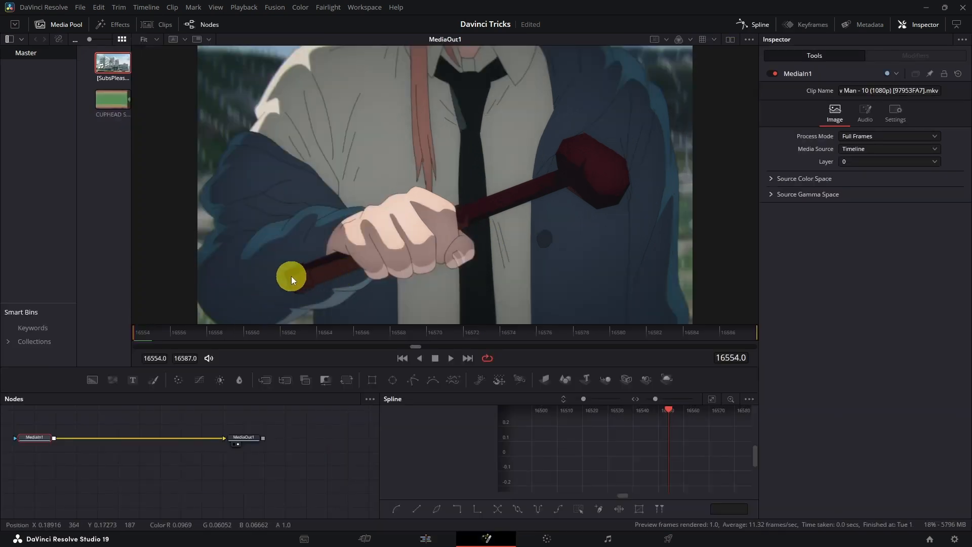
key("shift+space")
type("magic")
key("Return")
Step: Draw mask strokes over the sleeve, hand and hammer at frame 16554 and track the mask one frame forward
mouse_move(263, 313)
left_mouse_down()
mouse_move(266, 252)
mouse_move(339, 263)
mouse_move(399, 233)
left_mouse_up()
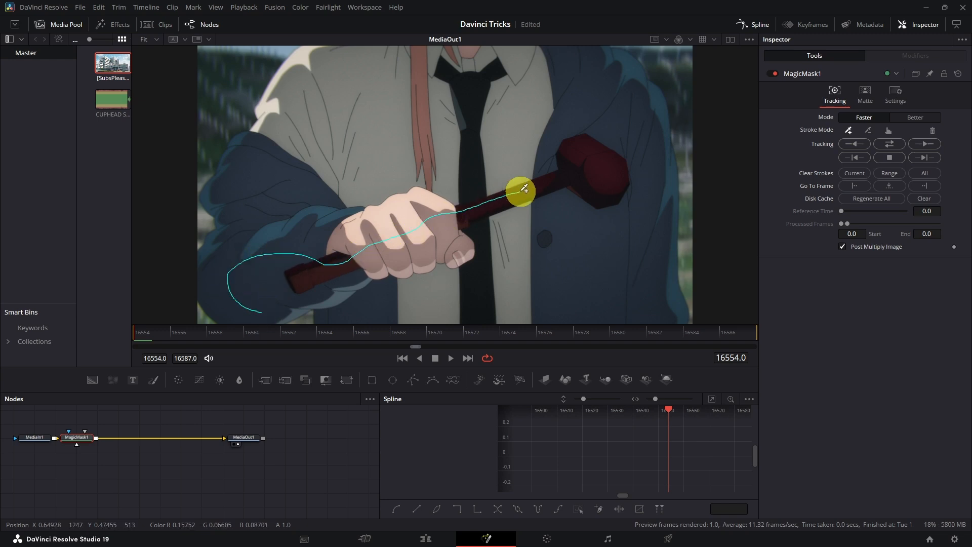
left_click_drag(598, 178, 598, 173)
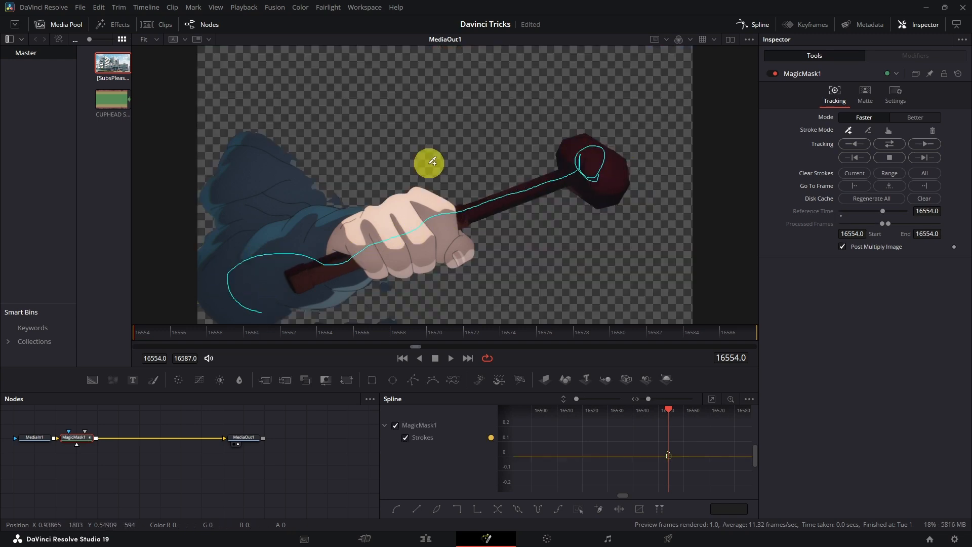
scroll(298, 313, "up", 4)
scroll(347, 259, "down", 5)
left_click(925, 157)
Step: Refine the second clip's mask with one subtracting and one adding stroke, and track it one frame forward
left_click(869, 130)
left_click_drag(448, 148, 598, 165)
left_click(847, 130)
left_click_drag(320, 254, 377, 207)
scroll(409, 284, "up", 4)
scroll(515, 247, "down", 5)
left_click(925, 157)
Step: Add two more mask strokes on the current frame and track the mask forward to frame 16587
left_click_drag(521, 147, 604, 150)
left_click_drag(394, 184, 397, 259)
scroll(403, 260, "up", 4)
scroll(488, 244, "down", 3)
left_click(925, 144)
Step: Subtract the background around the fingers at frame 16586 and track the mask in both directions
key("Left")
left_click(868, 130)
scroll(506, 268, "up", 4)
left_click_drag(526, 227, 515, 265)
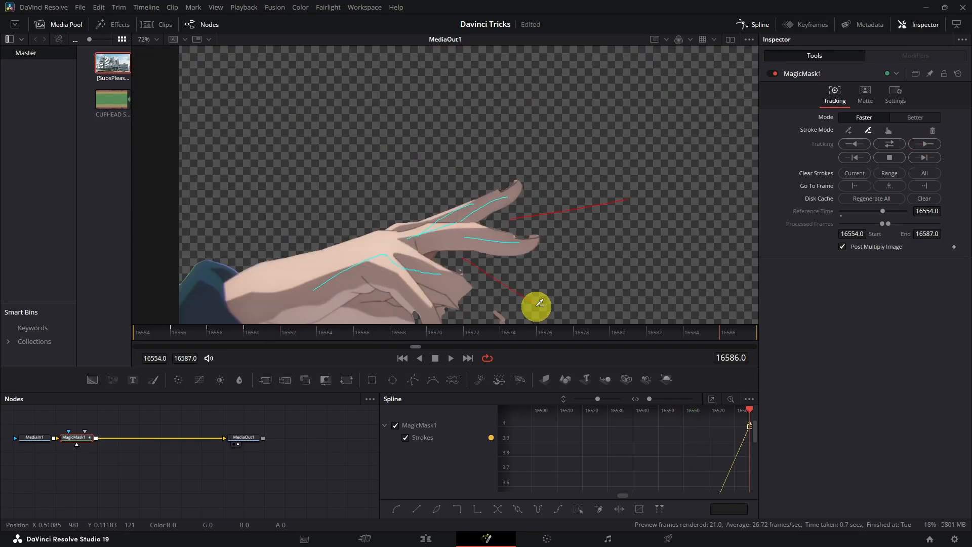
scroll(514, 265, "down", 2)
scroll(551, 182, "down", 5)
left_click(889, 144)
Step: Add mask strokes over the fingers, palm and hammer handle at frame 16584
left_click(684, 333)
left_click(848, 130)
scroll(555, 99, "up", 4)
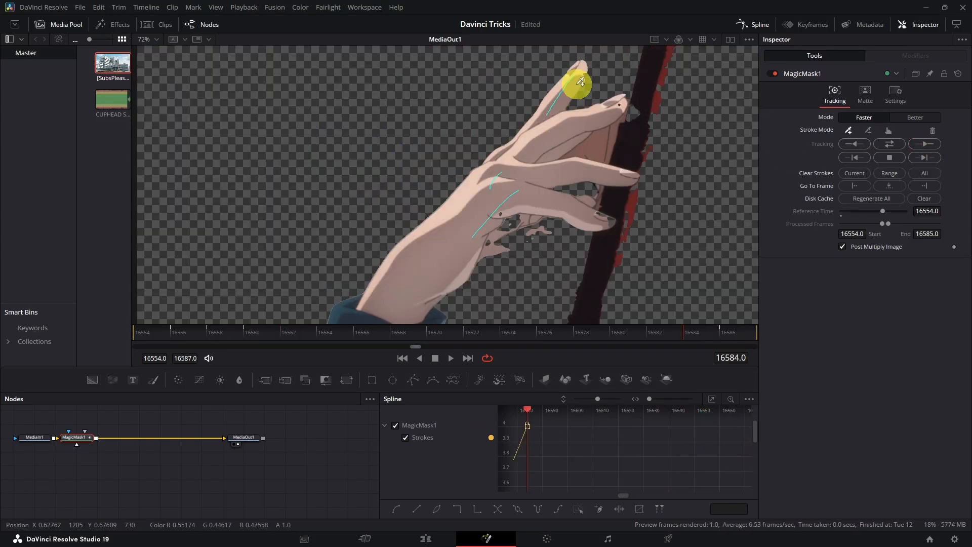
left_click_drag(572, 96, 549, 211)
left_click_drag(553, 166, 537, 228)
left_click_drag(467, 130, 433, 149)
left_click_drag(487, 110, 540, 130)
Step: Subtract the background between the fingers and the hammer handle at frame 16584 and track the mask forward
left_click(868, 131)
scroll(537, 107, "up", 2)
scroll(523, 136, "down", 1)
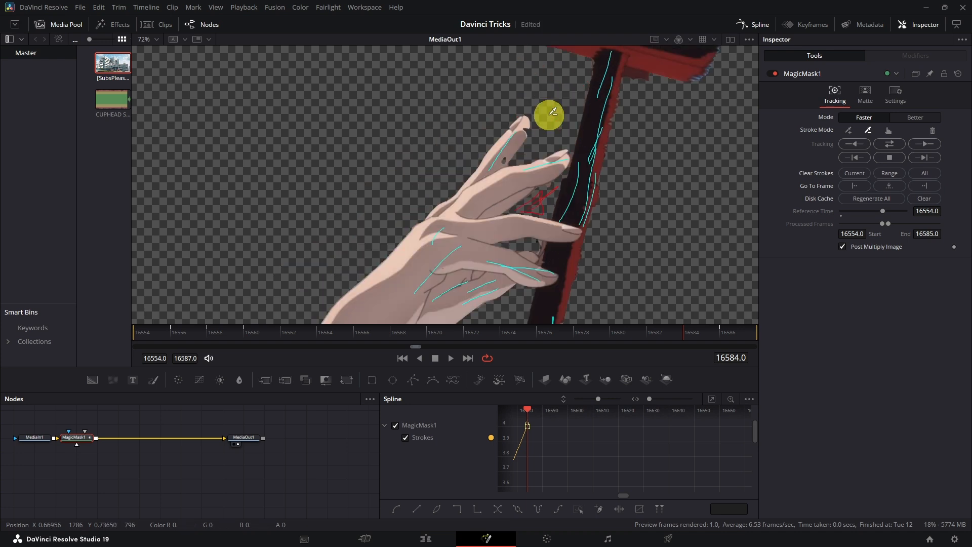
left_click_drag(564, 278, 531, 250)
scroll(530, 251, "down", 4)
left_click(925, 144)
key("Left")
Step: Draw a mask stroke over the whole hammer at frame 16588 and track it forward to frame 16594
mouse_move(406, 106)
left_mouse_down()
mouse_move(558, 238)
mouse_move(532, 256)
left_mouse_up()
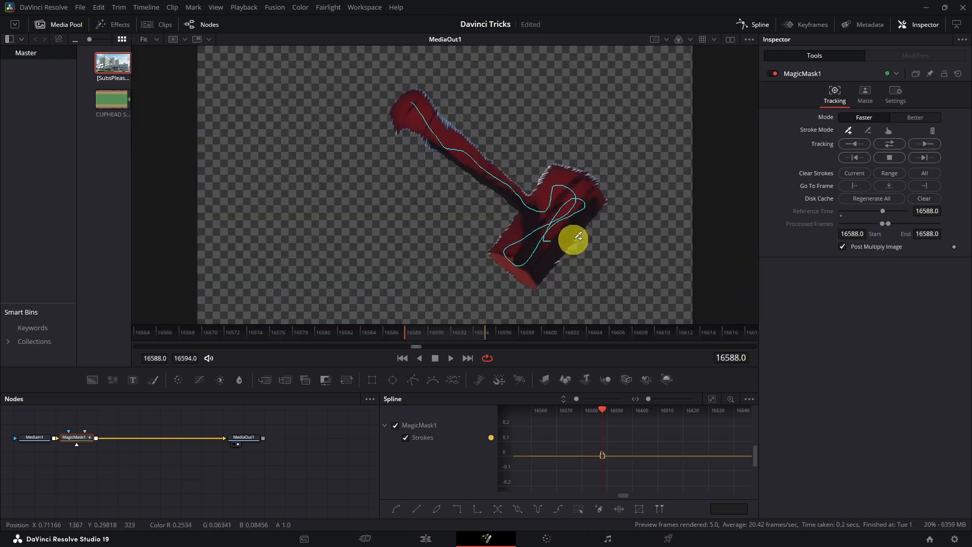
left_click(926, 145)
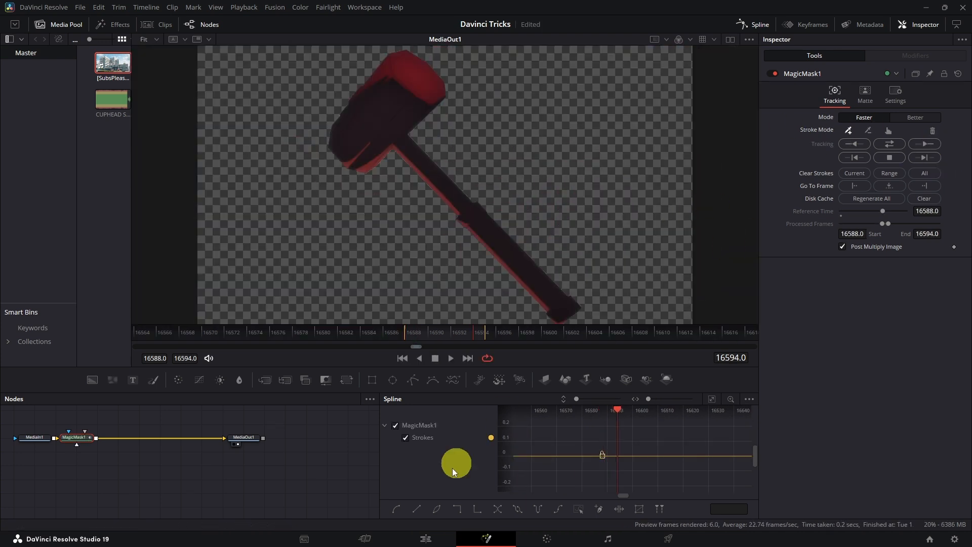
Step: Open the fourth timeline clip, with the hammer against the sky, in the Fusion page and add a Magic Mask node
left_click(421, 540)
left_click_drag(419, 363, 398, 369)
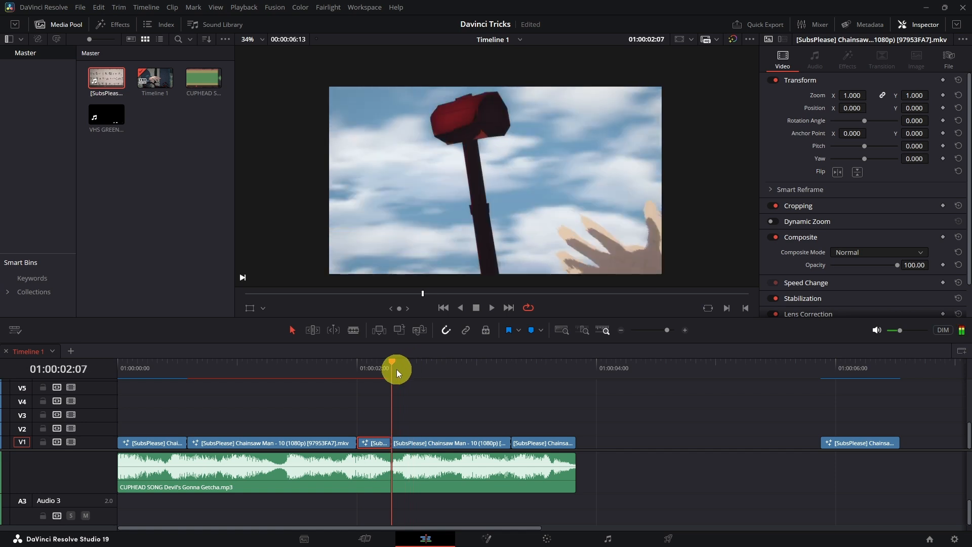
right_click(421, 441)
left_click(423, 234)
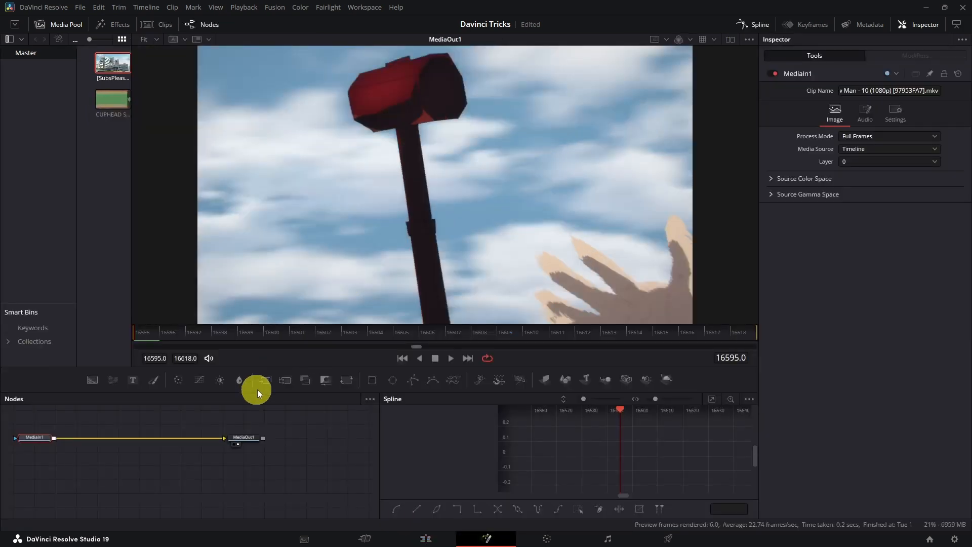
key("shift+space")
key("Return")
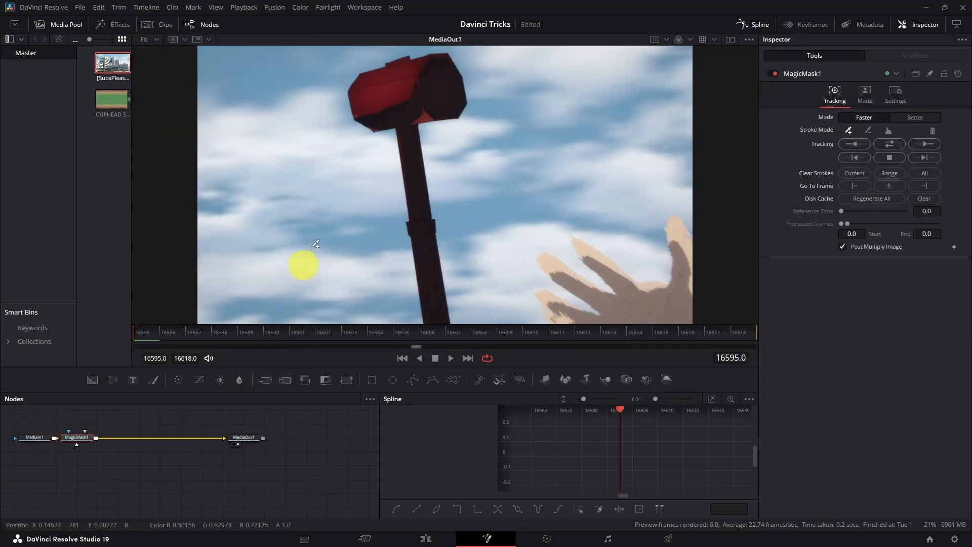
Step: Draw mask strokes over the hammer and the reaching hand at frame 16595 and track the mask through frame 16618
left_click_drag(419, 75, 395, 76)
left_click_drag(401, 111, 404, 108)
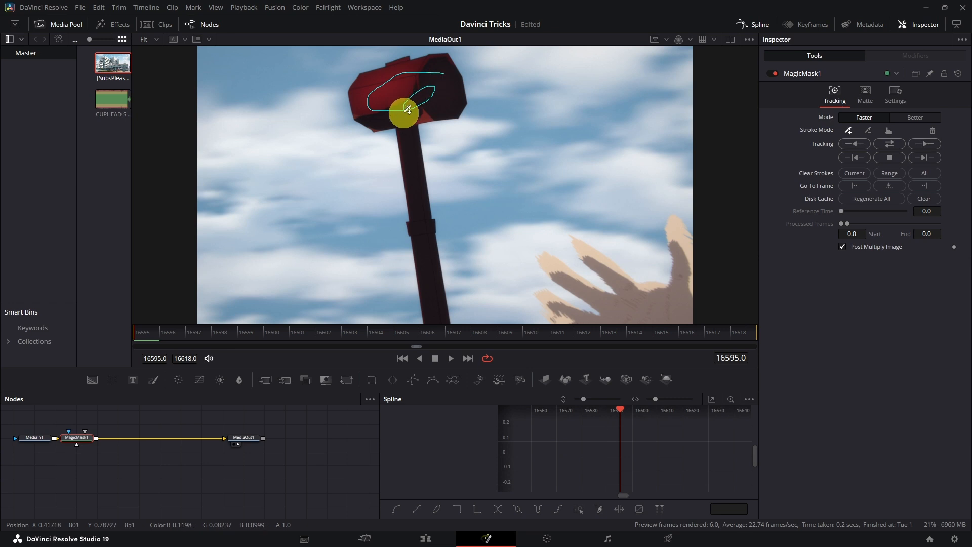
left_click_drag(565, 276, 597, 295)
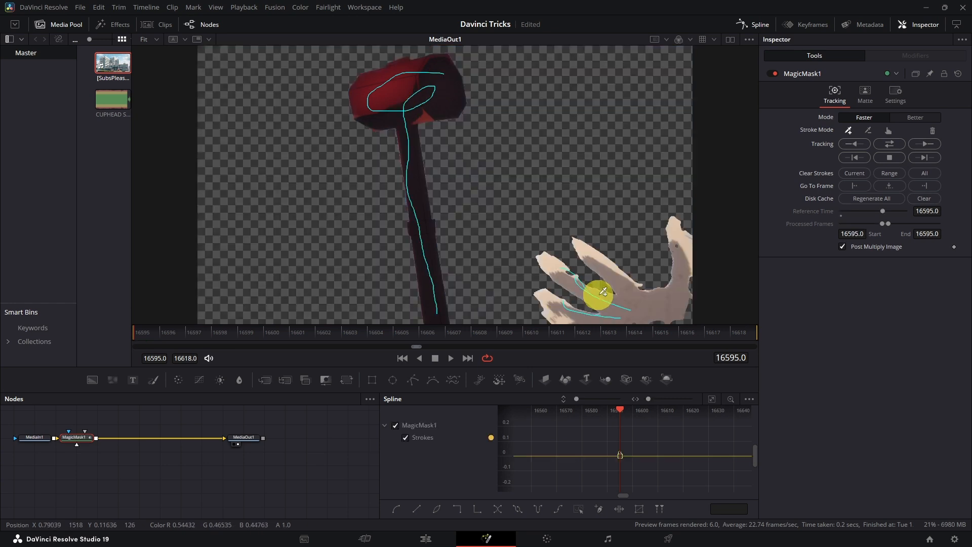
left_click_drag(676, 299, 706, 252)
left_click(890, 144)
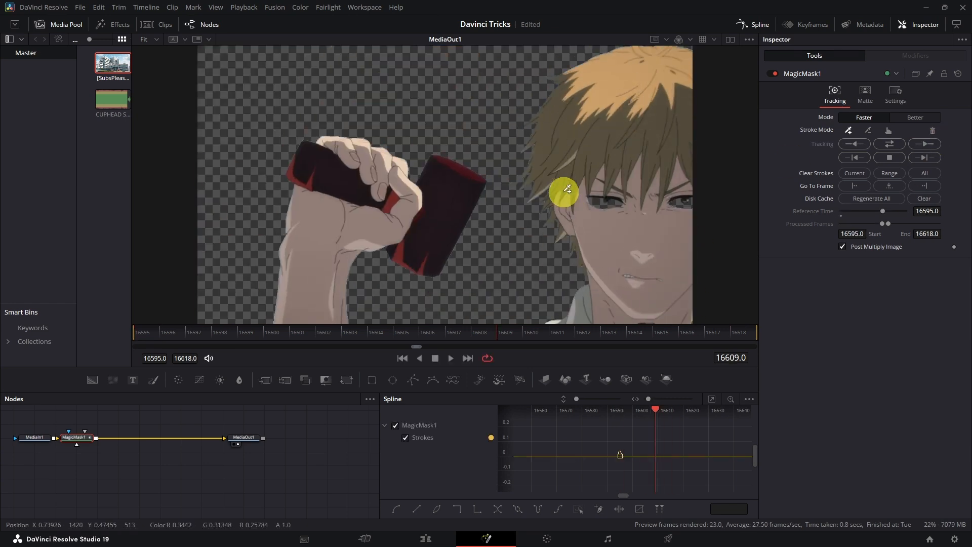
Step: Subtract the blond character's face from the mask at frame 16601 and add strokes over the lower face and collar at frame 16618
left_click(868, 130)
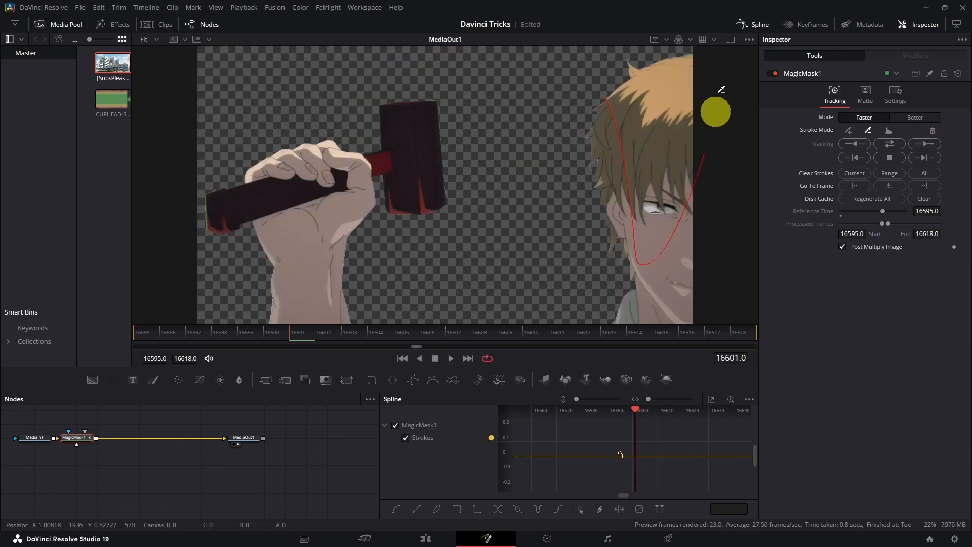
left_click_drag(688, 101, 597, 163)
left_click(935, 159)
left_click_drag(677, 217, 676, 268)
left_click(923, 156)
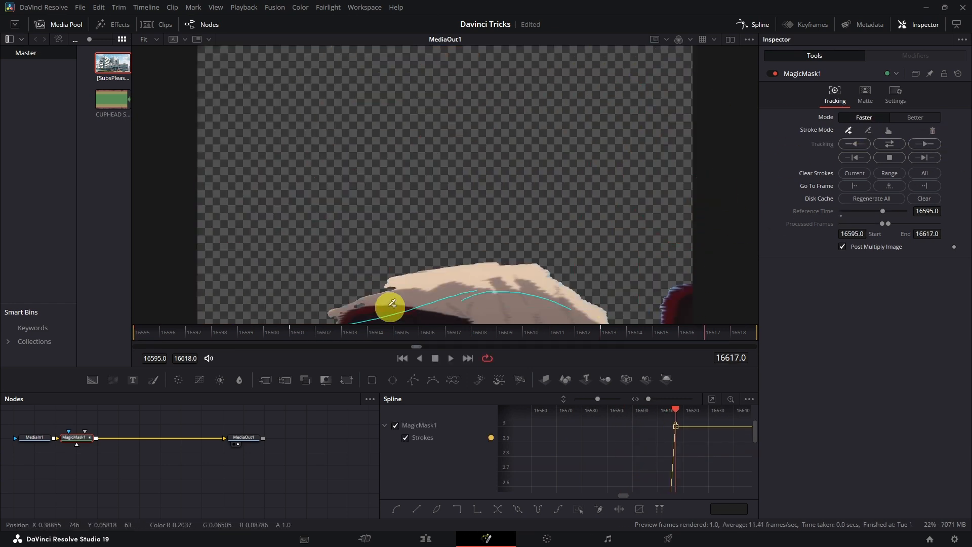
left_click_drag(468, 303, 483, 317)
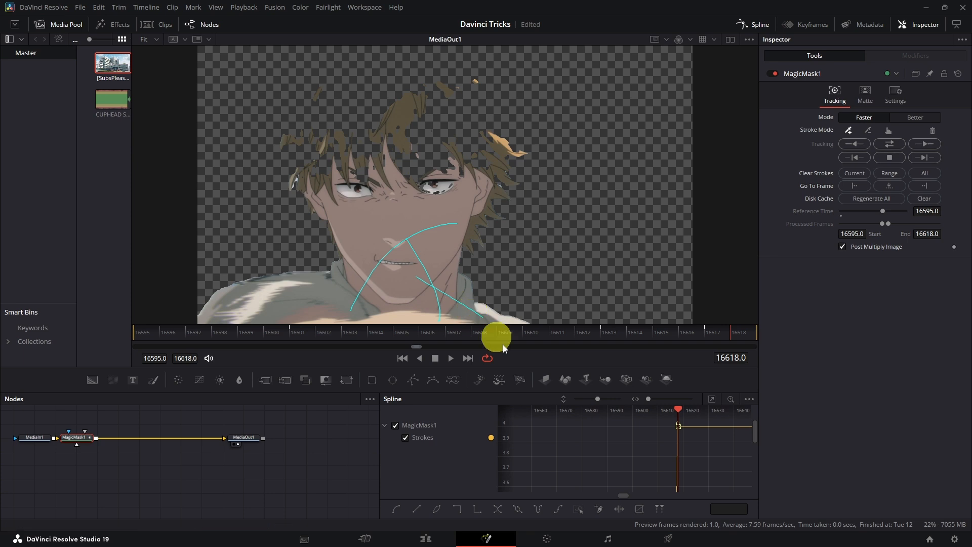
Step: Extend the fourth clip over the final short clip to its end and reopen it in the Fusion page
left_click(427, 540)
left_click_drag(505, 444, 560, 441)
right_click(560, 442)
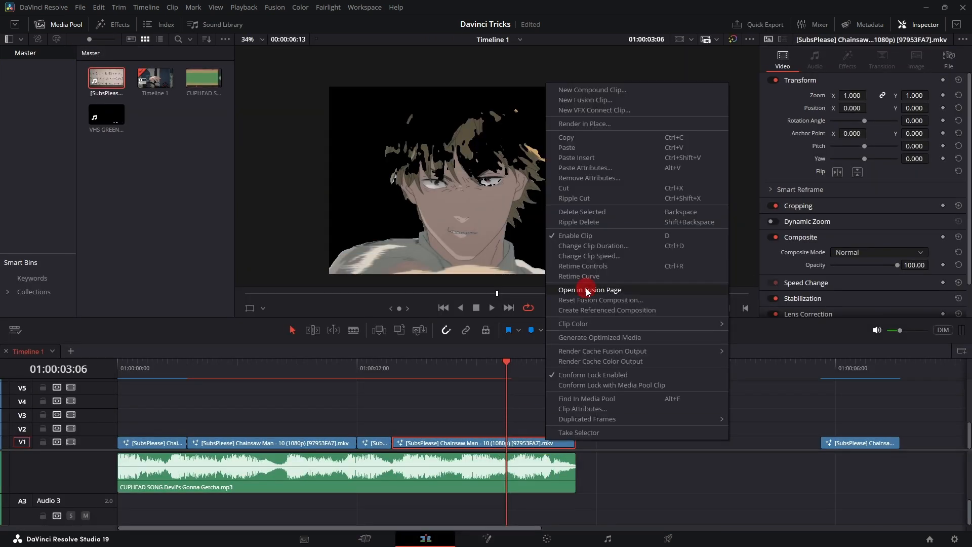
left_click(587, 290)
Step: Add mask strokes over the character's hair and forehead at frame 16618 and subtract the background gaps between the hair tips
left_click_drag(413, 146, 416, 52)
left_click_drag(494, 105, 480, 167)
left_click(869, 130)
scroll(504, 109, "up", 3)
left_click_drag(484, 115, 524, 109)
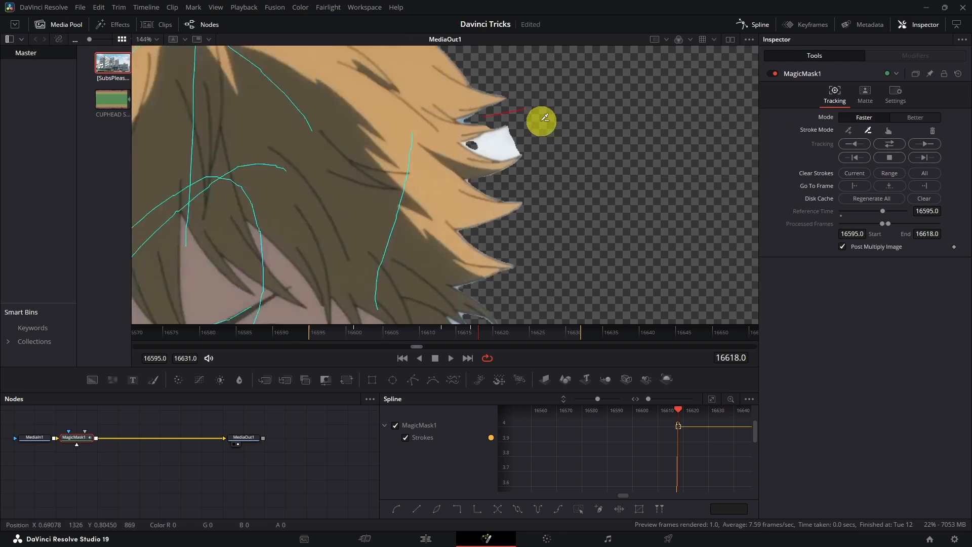
scroll(562, 142, "up", 2)
left_click_drag(474, 130, 544, 123)
scroll(558, 129, "down", 10)
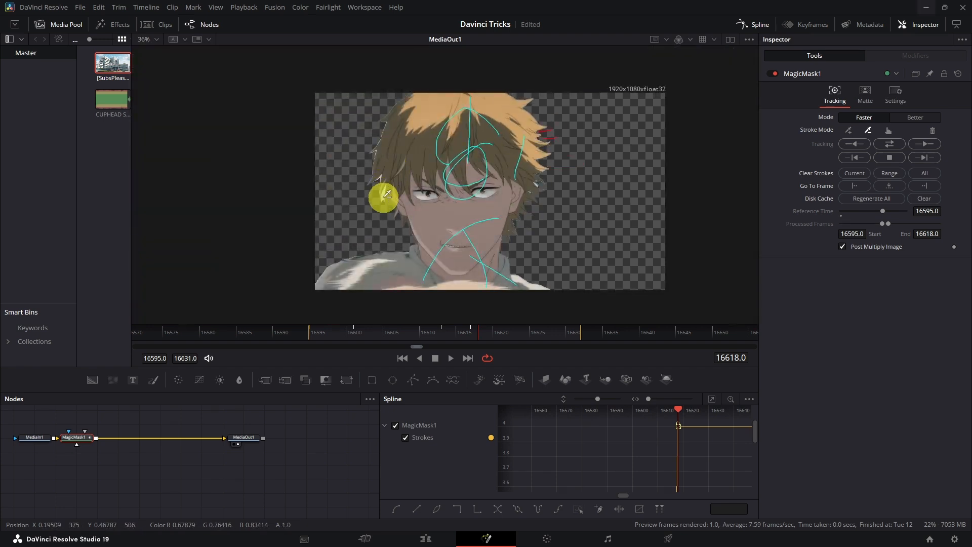
Step: Subtract the background gaps beside the blond character's hair on both sides of the head at frame 16618
scroll(387, 194, "up", 3)
mouse_move(380, 206)
left_mouse_down()
mouse_move(402, 223)
mouse_move(396, 248)
left_mouse_up()
left_click_drag(725, 215, 654, 218)
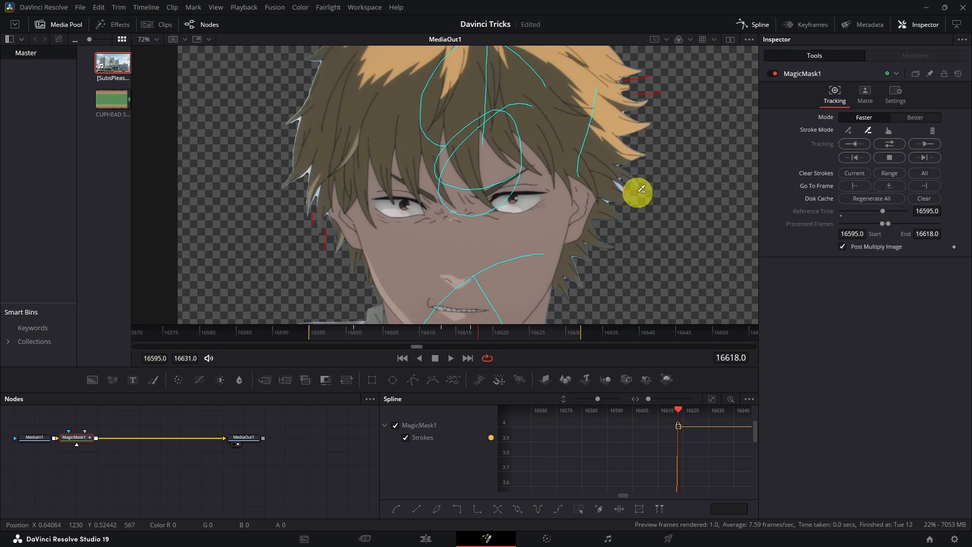
scroll(683, 208, "down", 2)
left_click_drag(677, 217, 642, 189)
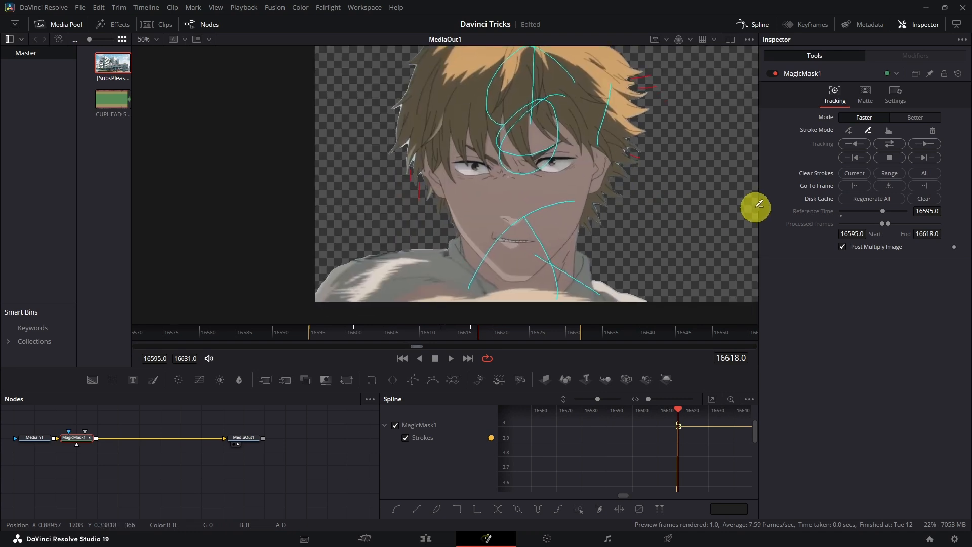
Step: Track the character mask forward from frame 16618 through frame 16631
left_click(925, 157)
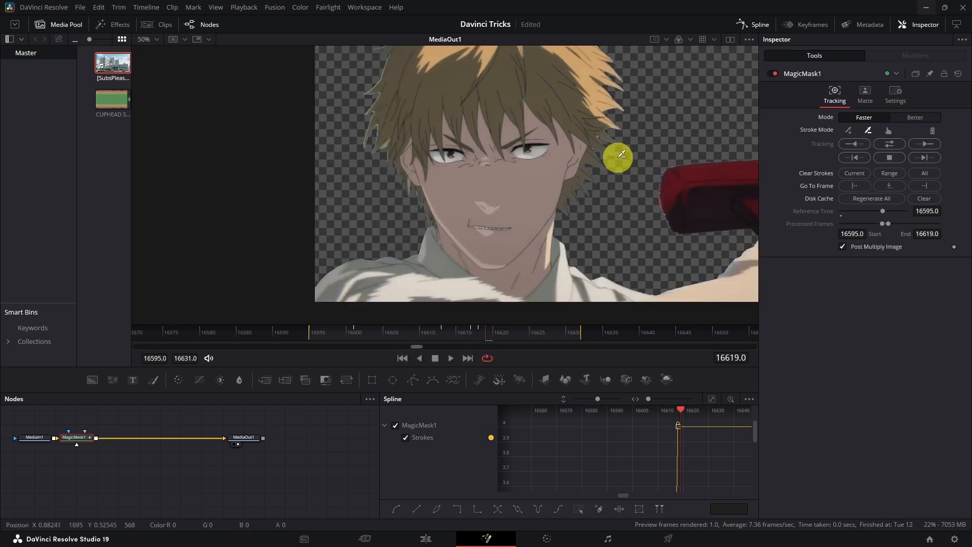
scroll(616, 157, "down", 2)
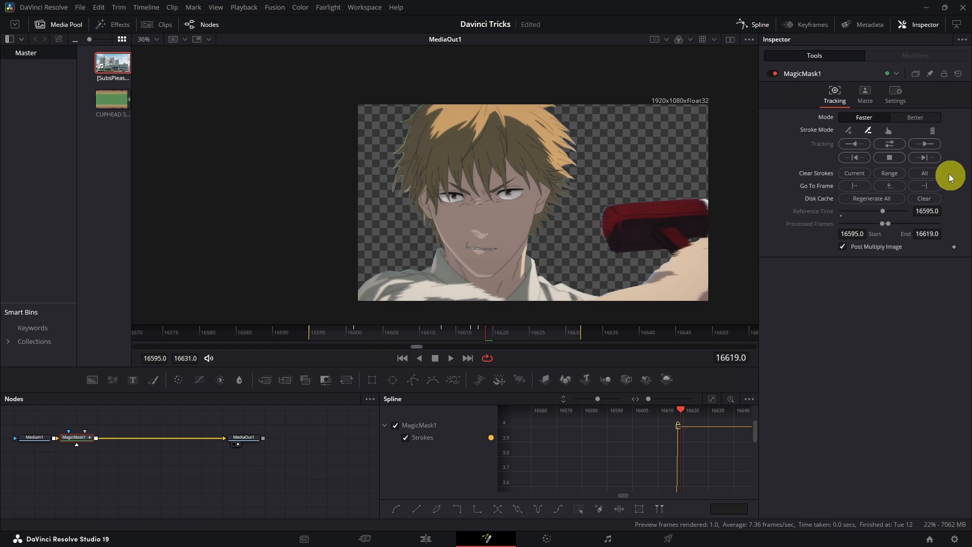
left_click(926, 145)
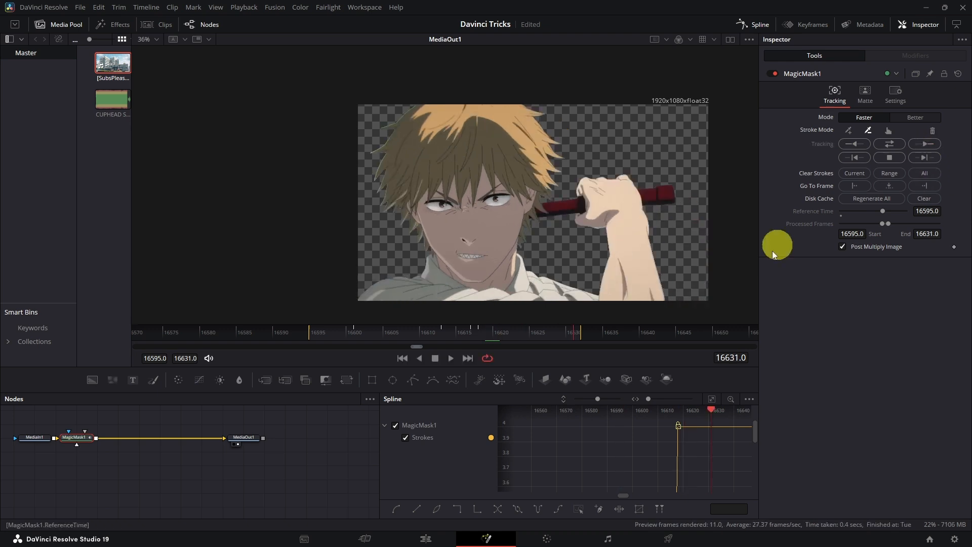
Step: Return to the Edit page and play the four masked clips from the start to review the cut-outs
left_click(420, 539)
left_click_drag(425, 371, 166, 360)
key("space")
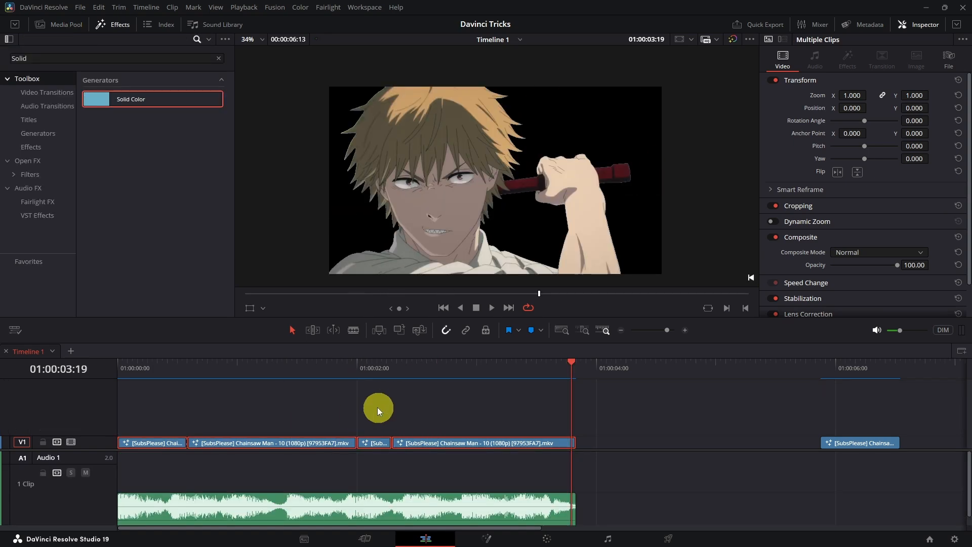
left_click(165, 366)
left_click_drag(163, 372, 116, 376)
key("space")
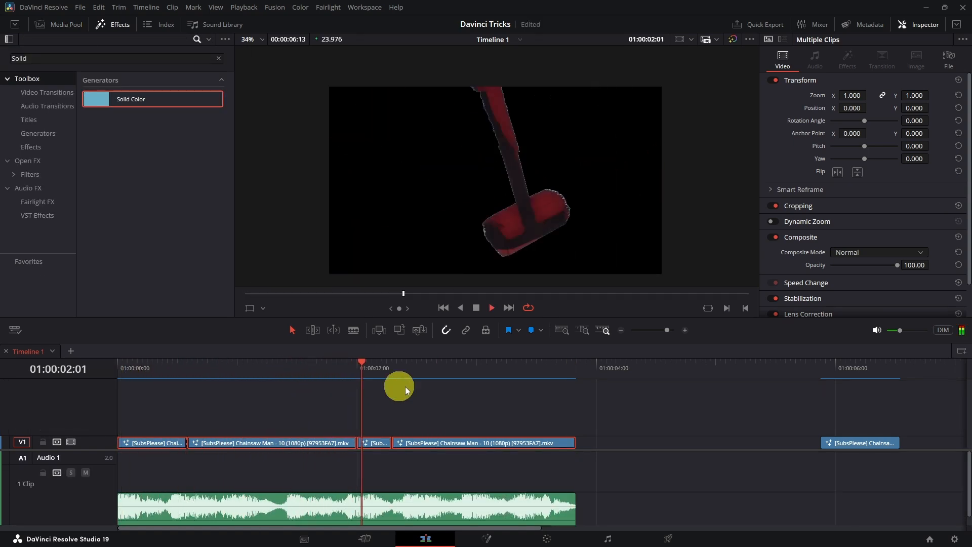
key("space")
left_click_drag(544, 372, 116, 379)
Step: Add four video tracks above Video 1 and move the four masked clips up to V5
left_click_drag(462, 412, 175, 439)
right_click(74, 410)
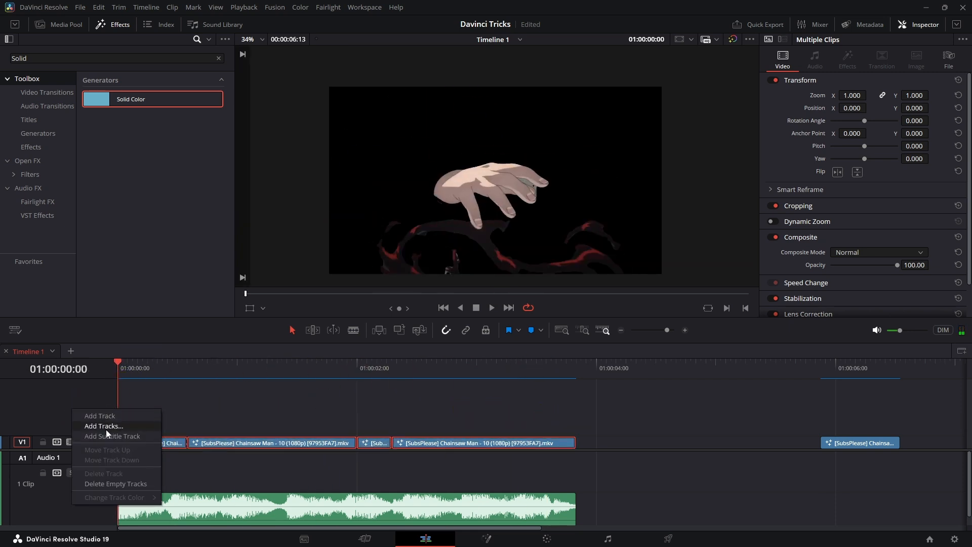
left_click(106, 428)
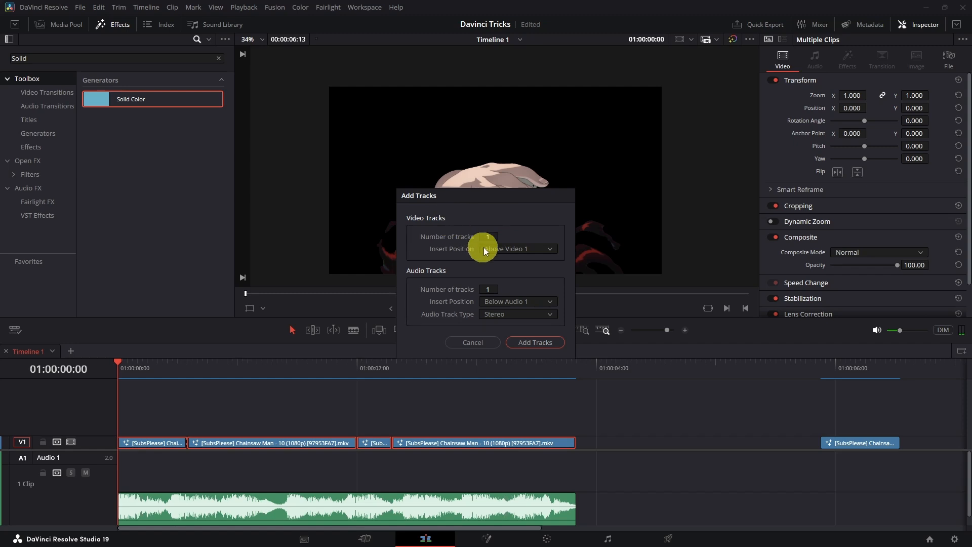
left_click(527, 343)
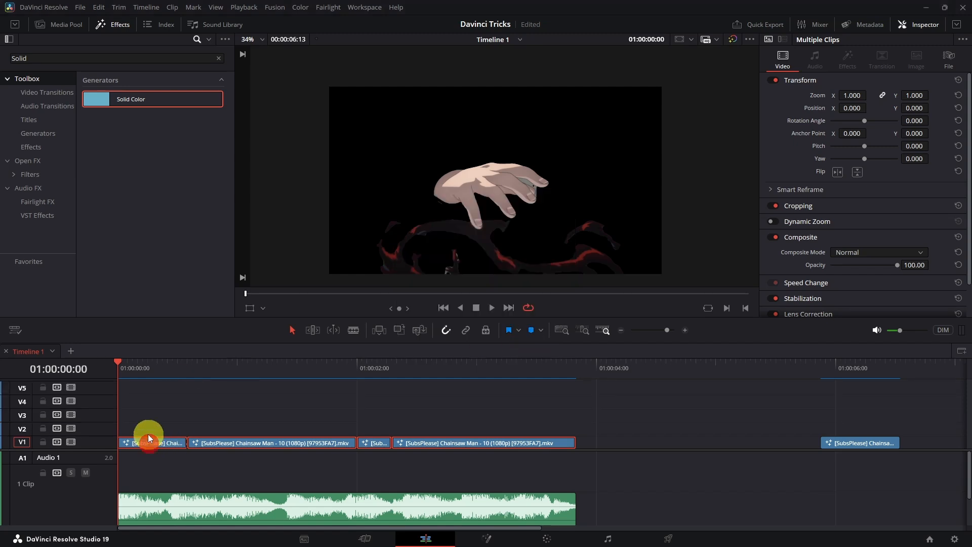
left_click_drag(150, 439, 141, 394)
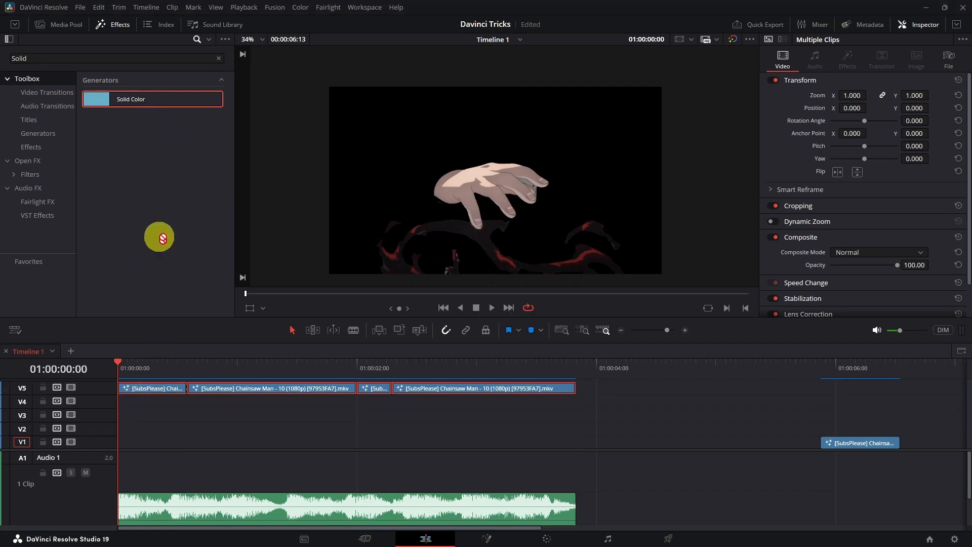
Step: Place a Solid Color generator on V4, trimmed to the end of the masked clips, and duplicate it onto V3
left_click(41, 58)
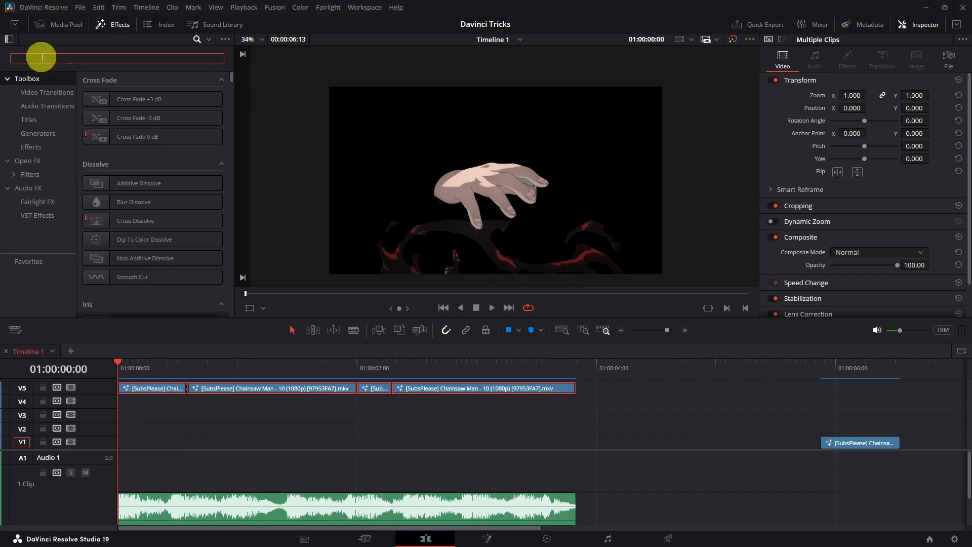
type("soli")
left_click_drag(152, 99, 111, 403)
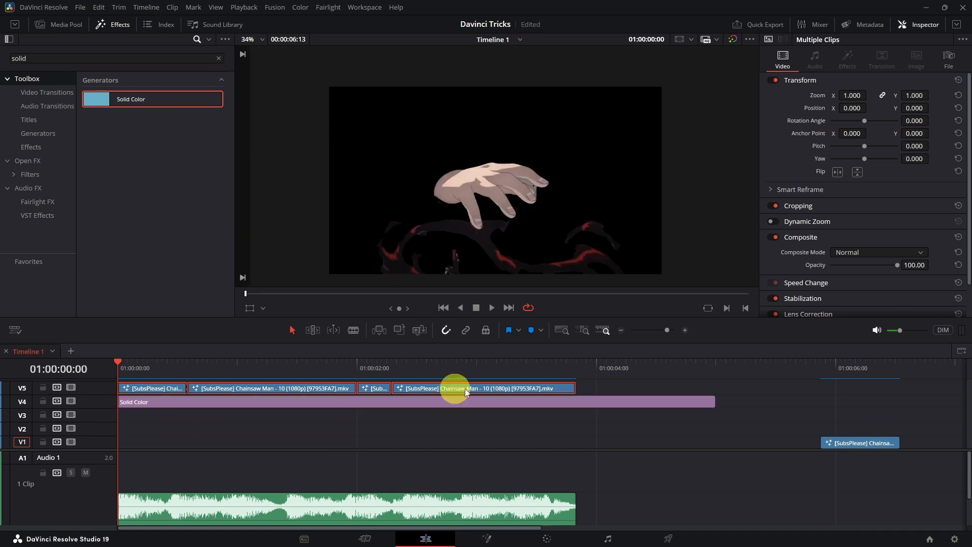
left_click_drag(715, 403, 577, 405)
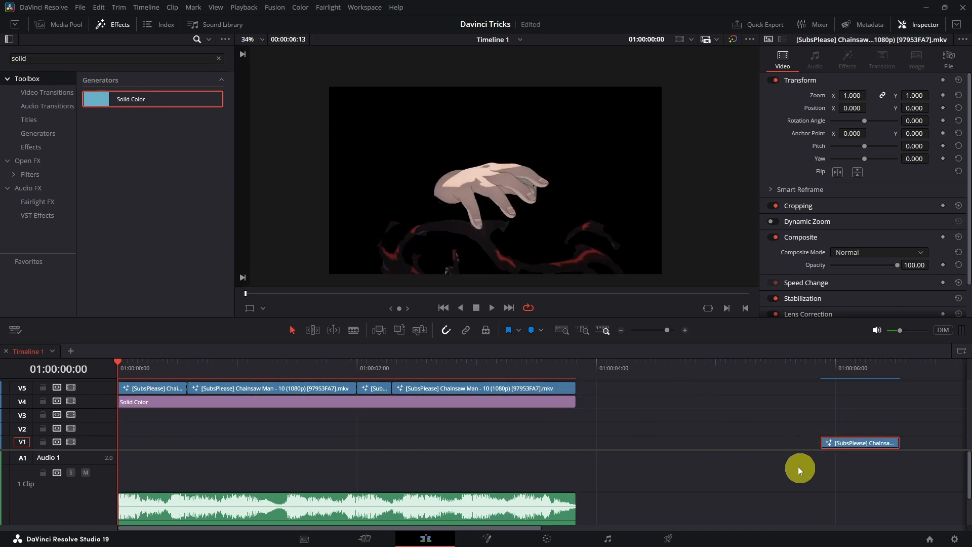
left_click_drag(156, 400, 156, 413)
left_click(160, 430)
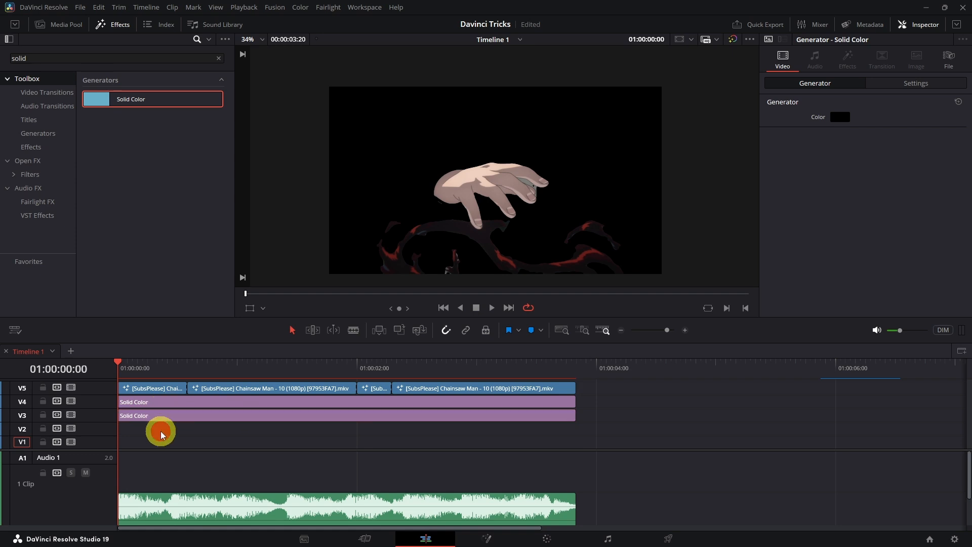
Step: Crop the two Solid Color clips into letterbox bars, with Crop Bottom 950 on one and Crop Top 950 on the other
left_click_drag(133, 399, 132, 413)
left_click(138, 405)
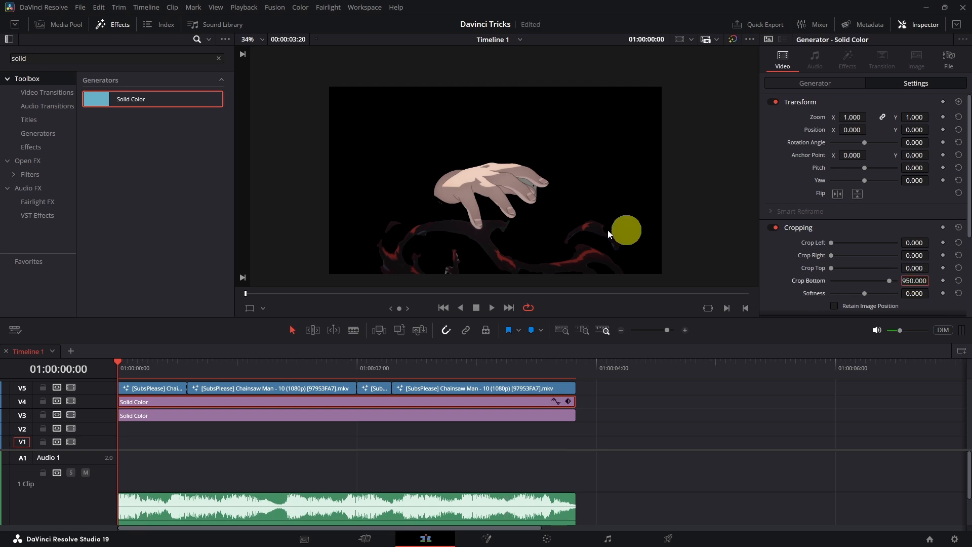
left_click(205, 415)
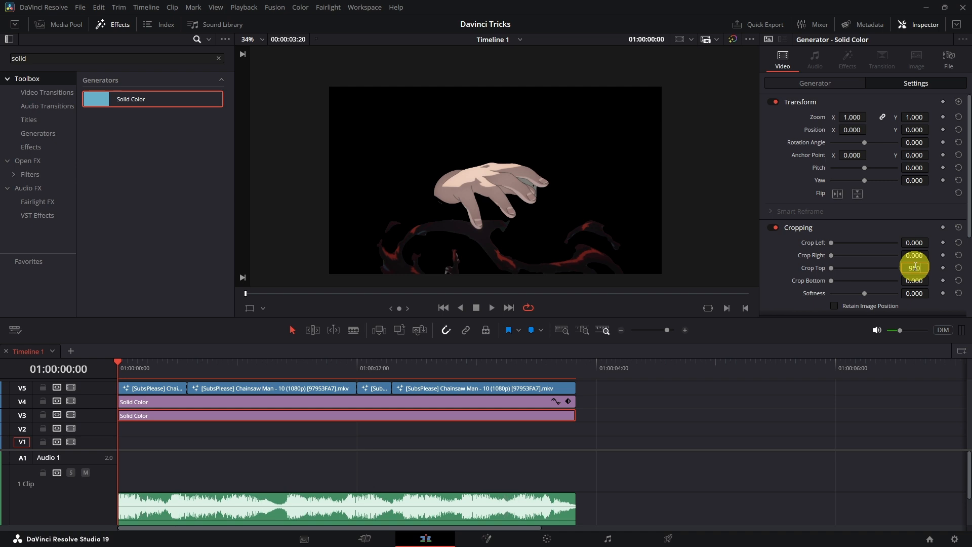
mouse_move(134, 417)
left_mouse_down()
mouse_move(138, 428)
mouse_move(144, 406)
mouse_move(147, 426)
mouse_move(145, 402)
left_mouse_up()
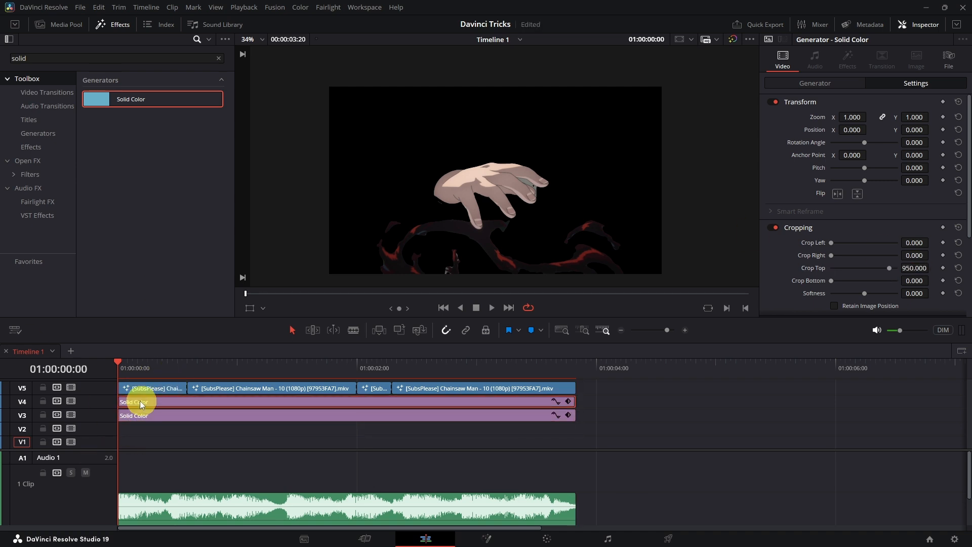
key("ctrl+s")
left_click(134, 418)
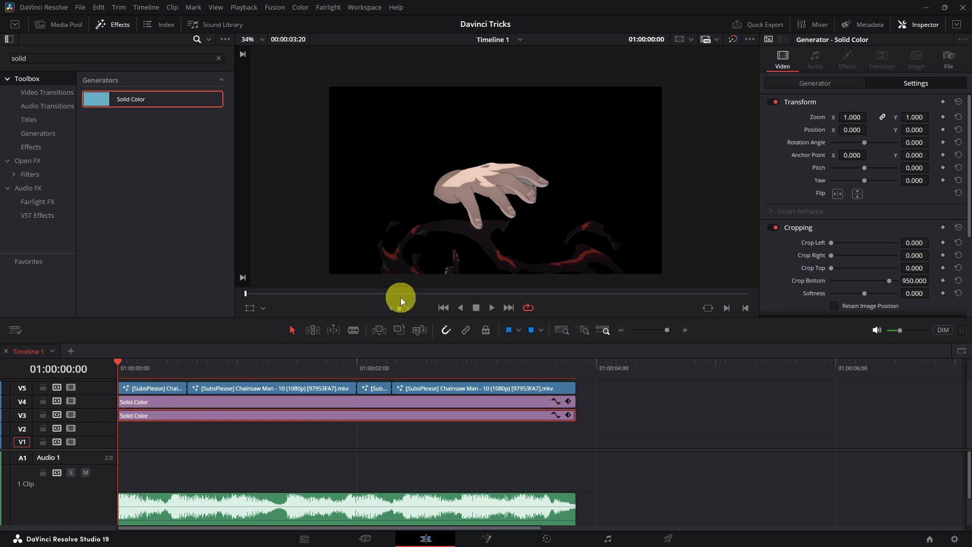
Step: Place a copy of the anime clip on V1 spanning the full sequence and reset its Fusion composition
left_click_drag(147, 391, 576, 446)
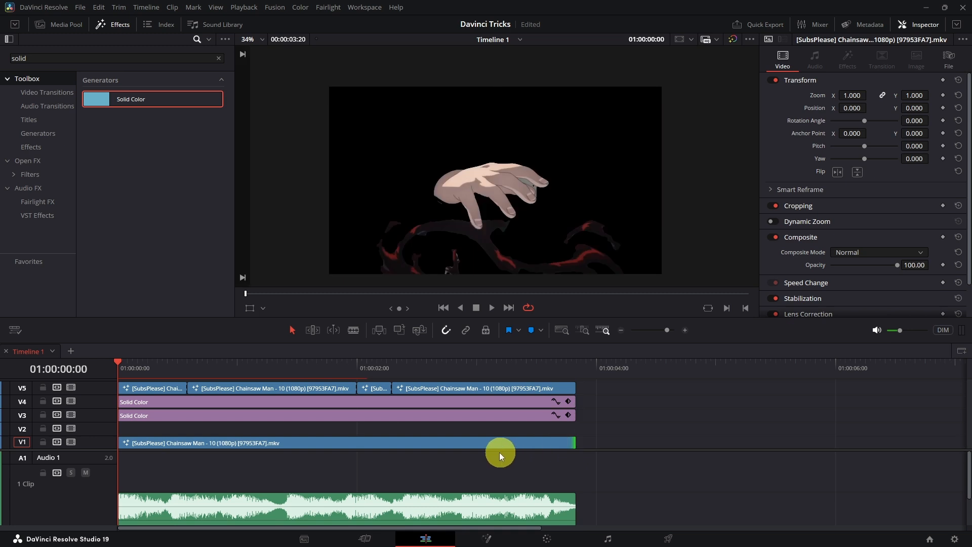
right_click(475, 443)
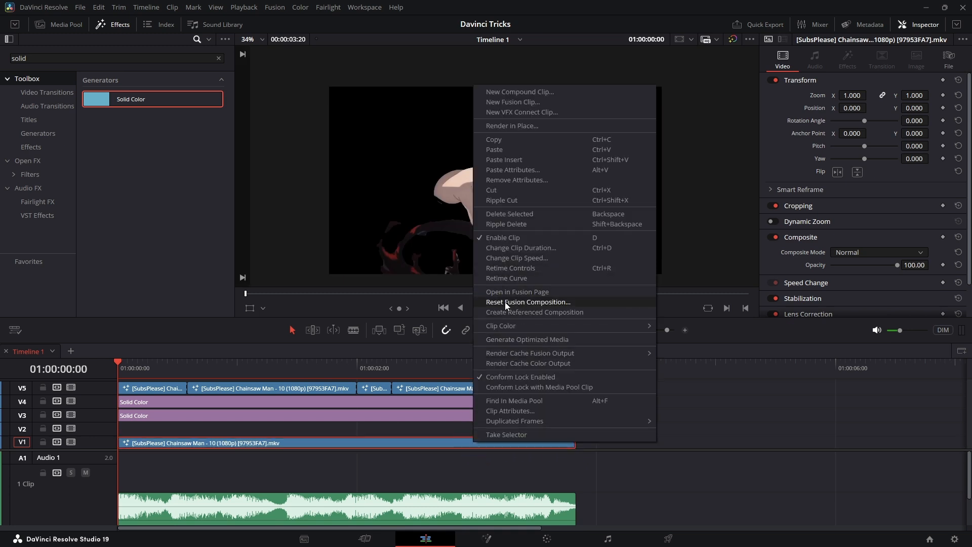
left_click(506, 301)
left_click(565, 302)
Step: Play the sequence from the start to check how the masked subjects overlap the letterbox bars
mouse_move(120, 375)
left_mouse_down()
mouse_move(135, 374)
mouse_move(112, 373)
left_mouse_up()
key("space")
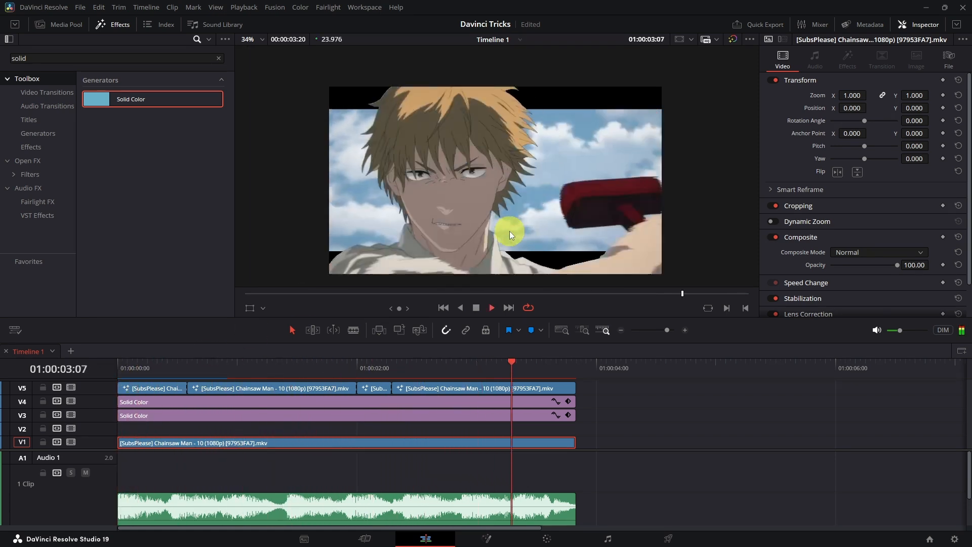
left_click(469, 366)
left_click_drag(468, 369, 424, 369)
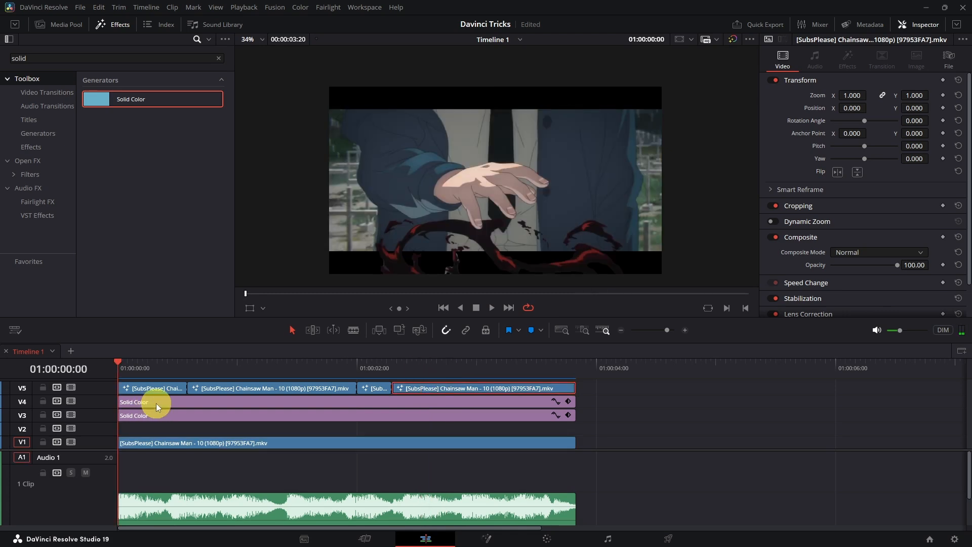
key("space")
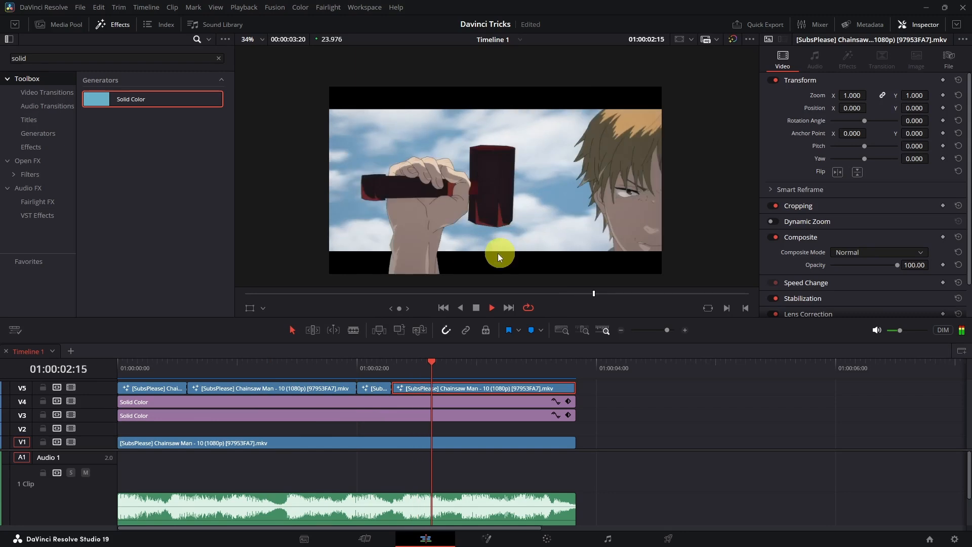
Step: Move the four masked clips from V5 up to a new track V6
left_click(144, 376)
left_click_drag(145, 375, 222, 379)
left_click_drag(161, 398, 161, 386)
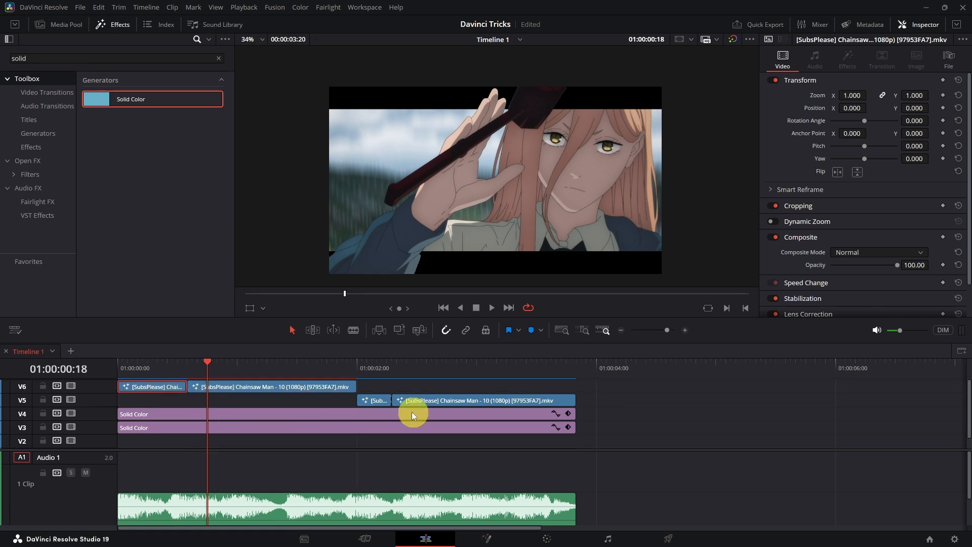
left_click_drag(422, 392, 417, 391)
Step: Duplicate the second masked clip onto V5 and trim its start to 01:00:00:18
left_click(228, 387)
left_click_drag(229, 387, 209, 399)
left_click_drag(262, 365, 221, 394)
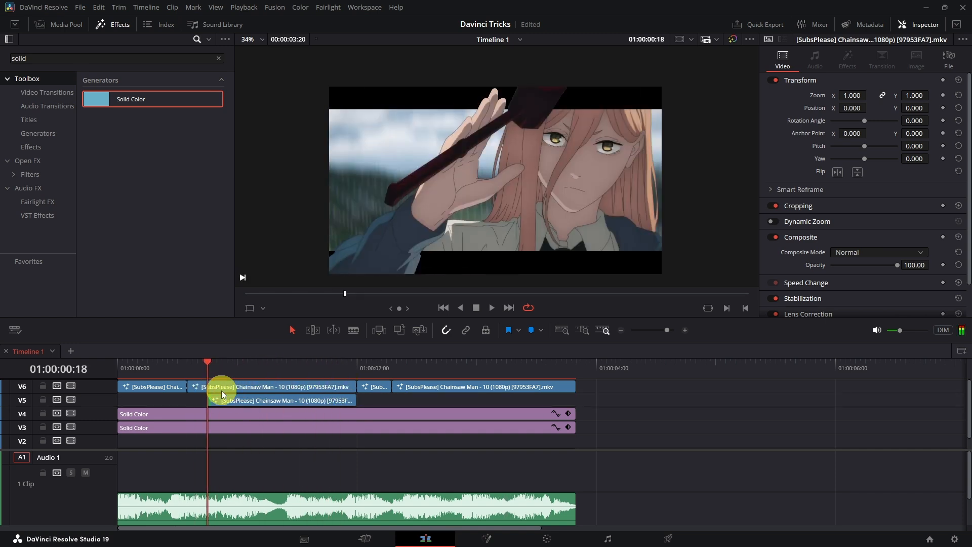
Step: Open the V5 clip in the Fusion page and add a Magic Mask node to its composition
right_click(229, 401)
left_click(235, 323)
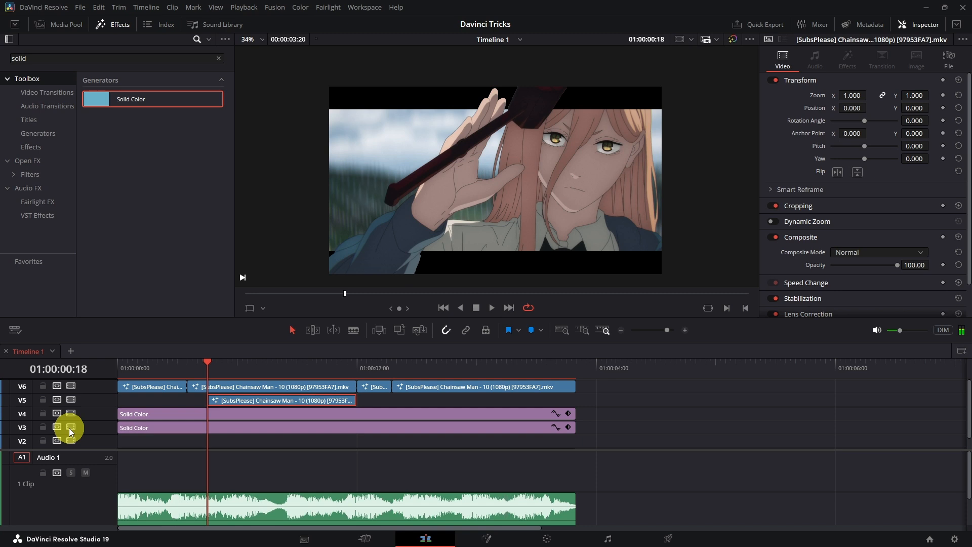
key("shift+5")
key("shift+space")
type("magi")
key("Return")
Step: Draw mask strokes over the pink-haired character and raised hand at frame 16558 and subtract the gap between hand and hair
mouse_move(210, 310)
left_mouse_down()
mouse_move(349, 225)
mouse_move(333, 181)
mouse_move(430, 96)
mouse_move(441, 67)
mouse_move(381, 183)
mouse_move(363, 300)
mouse_move(518, 220)
left_mouse_up()
mouse_move(435, 155)
left_mouse_down()
mouse_move(431, 171)
mouse_move(435, 153)
left_mouse_up()
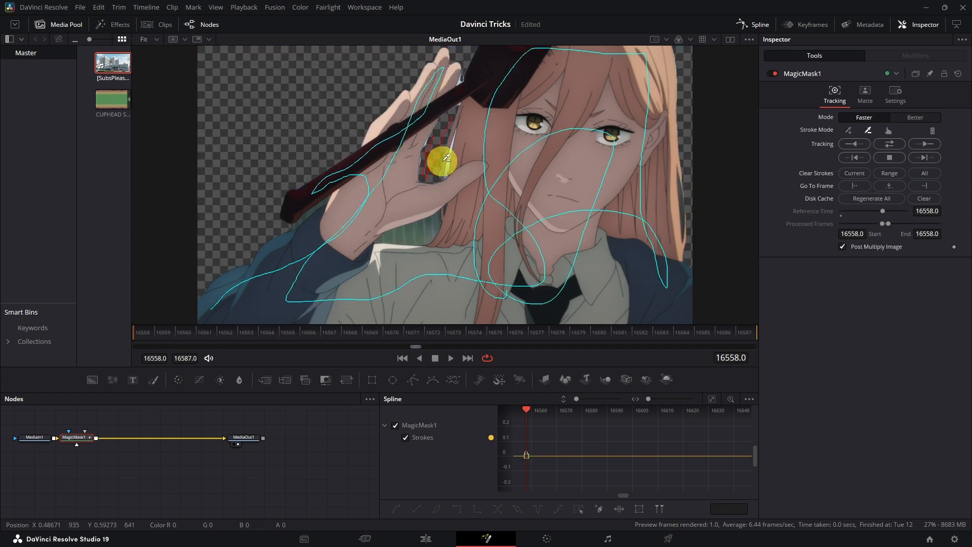
scroll(452, 151, "up", 5)
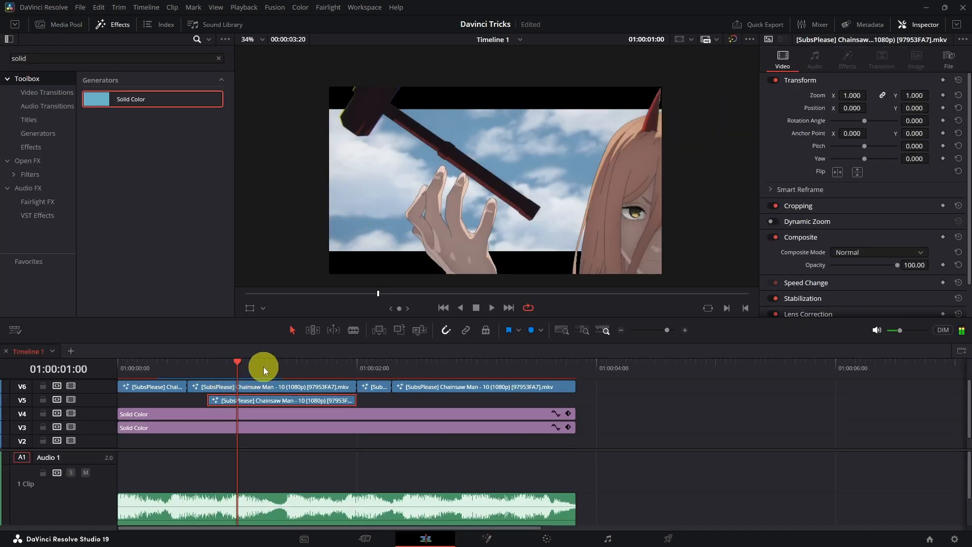
Step: Step frame by frame through the V5 clip around 01:00:01:02 to examine the mask along the pink-haired character's edges
key("Right")
key("Right")
key("Right")
key("Right")
key("Right")
key("Right")
key("Right")
key("Right")
key("Right")
key("Left")
key("Left")
key("Left")
key("Left")
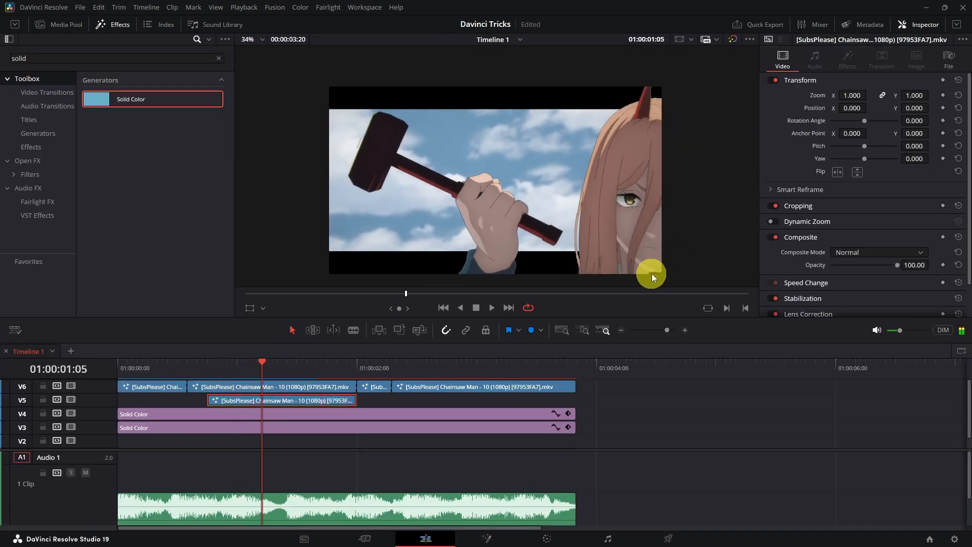
key("Left")
key("Left")
key("Left")
key("Right")
Step: Reopen the V5 clip in the Fusion page at frame 16566 with the character's lower face in close view
right_click(272, 400)
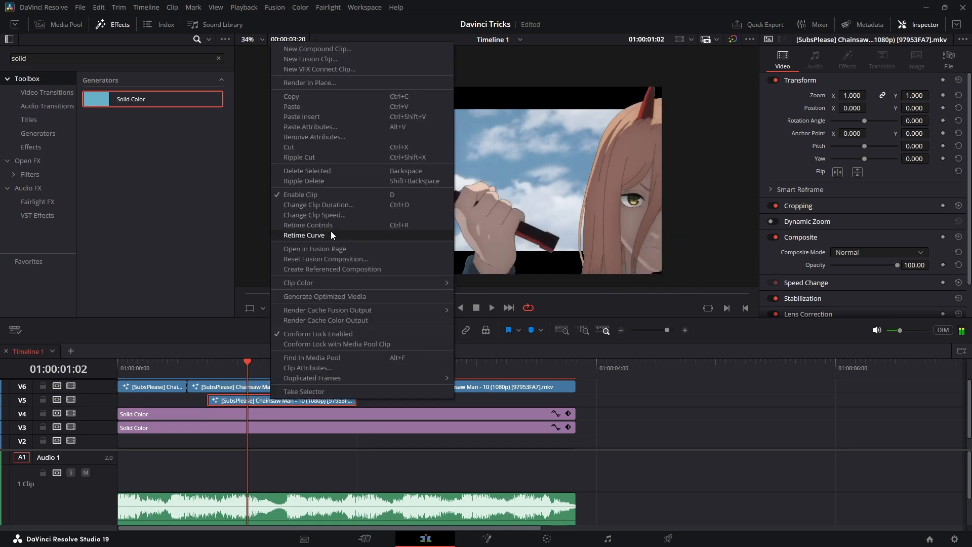
left_click(332, 250)
scroll(602, 296, "up", 5)
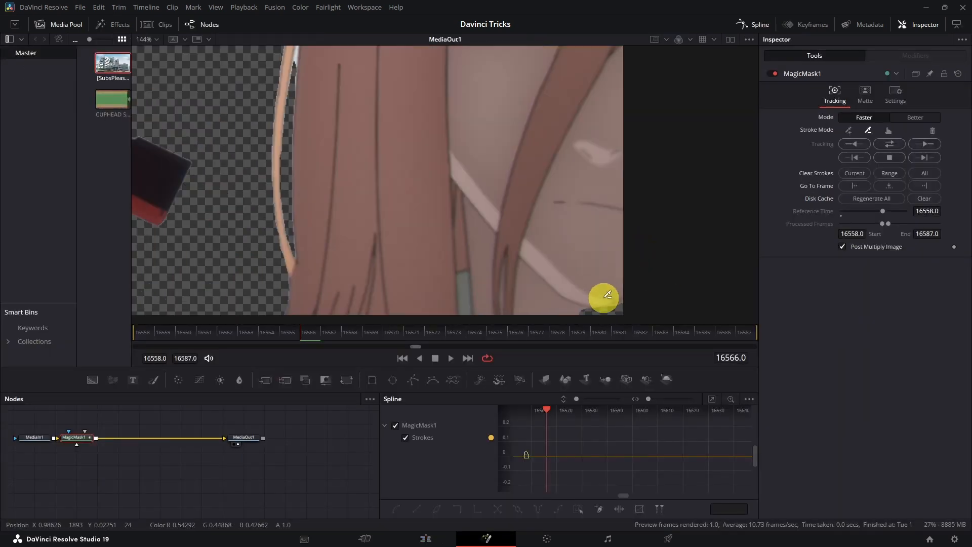
Step: Add mask strokes along the character's lower face near the frame's bottom edge from frame 16566 to 16570, tracking one frame forward each time
left_click_drag(511, 190, 588, 200)
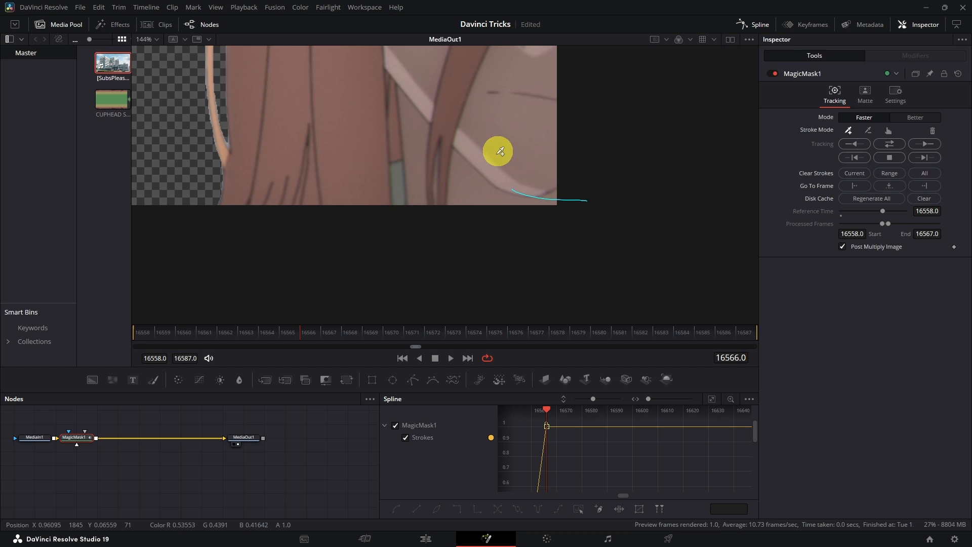
left_click_drag(501, 132, 496, 209)
scroll(496, 209, "down", 2)
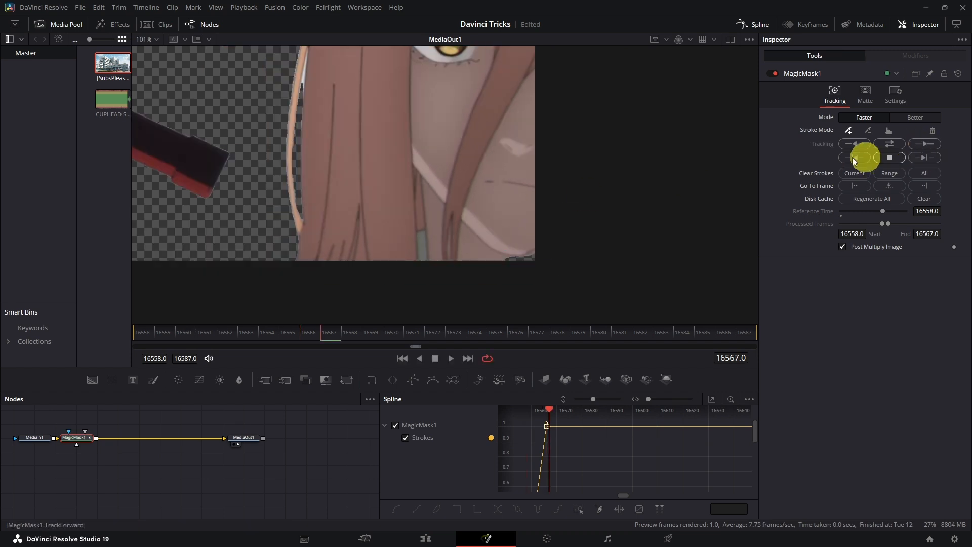
left_click_drag(497, 254, 566, 262)
left_click(930, 160)
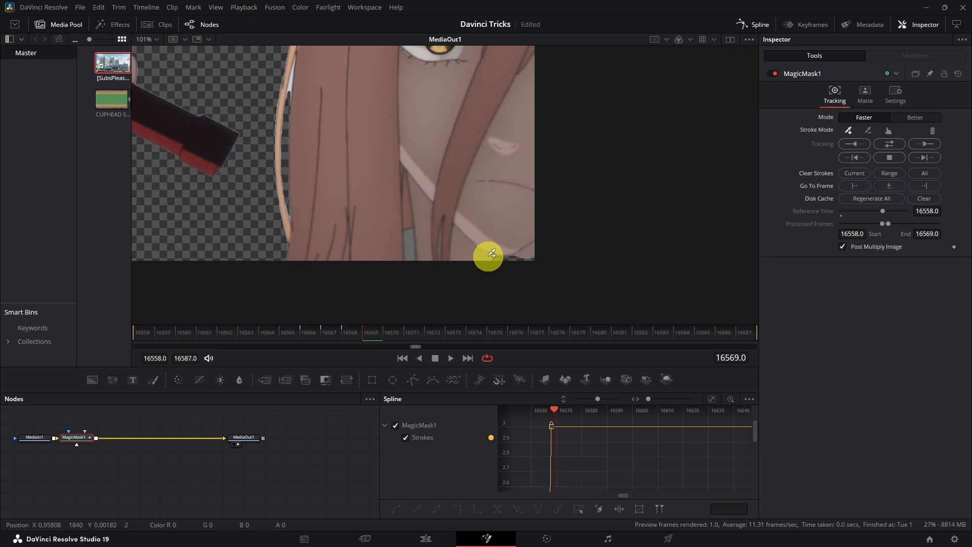
left_click(914, 146)
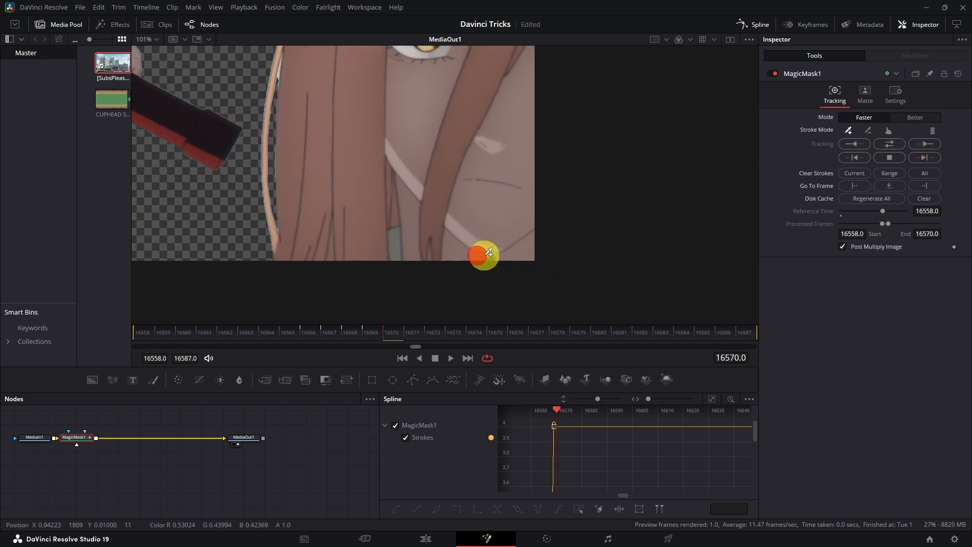
left_click(940, 157)
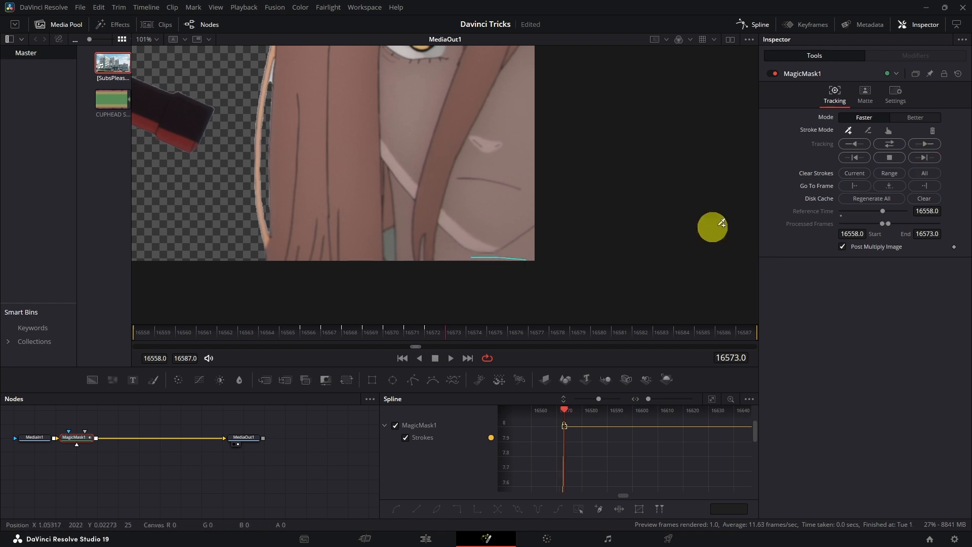
Step: Continue correcting the chin area with short mask strokes and single-frame forward tracking up to frame 16582
left_click(934, 154)
mouse_move(571, 248)
left_mouse_down()
mouse_move(530, 255)
mouse_move(557, 270)
mouse_move(525, 255)
mouse_move(571, 276)
left_mouse_up()
left_click(919, 158)
left_click(924, 158)
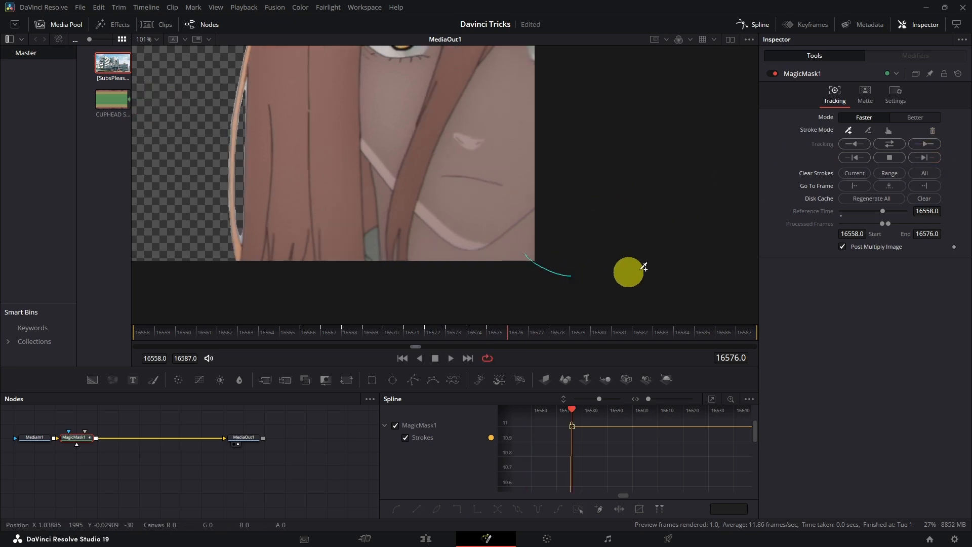
left_click(928, 160)
mouse_move(532, 236)
left_mouse_down()
mouse_move(547, 261)
mouse_move(572, 261)
left_mouse_up()
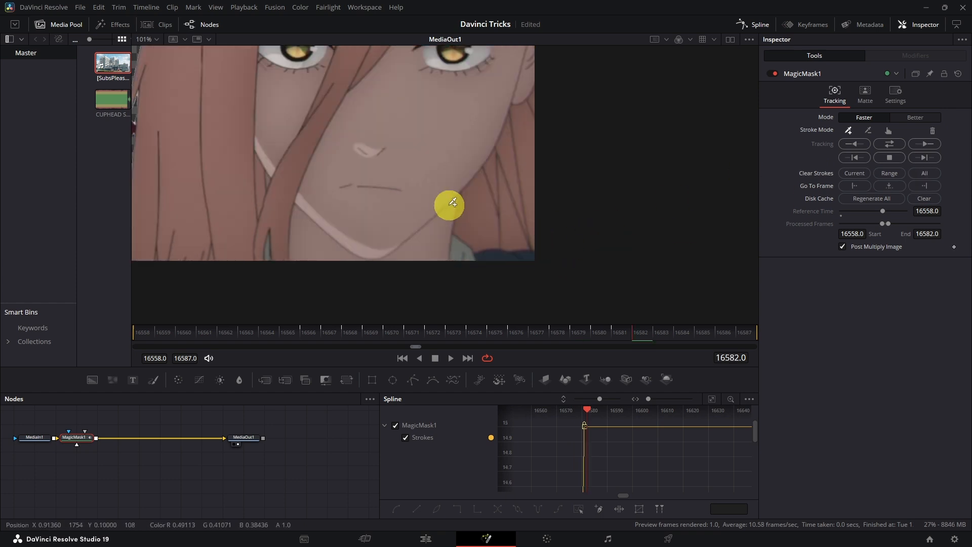
Step: Track the corrected mask forward to frame 16587 and in reverse to frame 16558
scroll(439, 207, "down", 3)
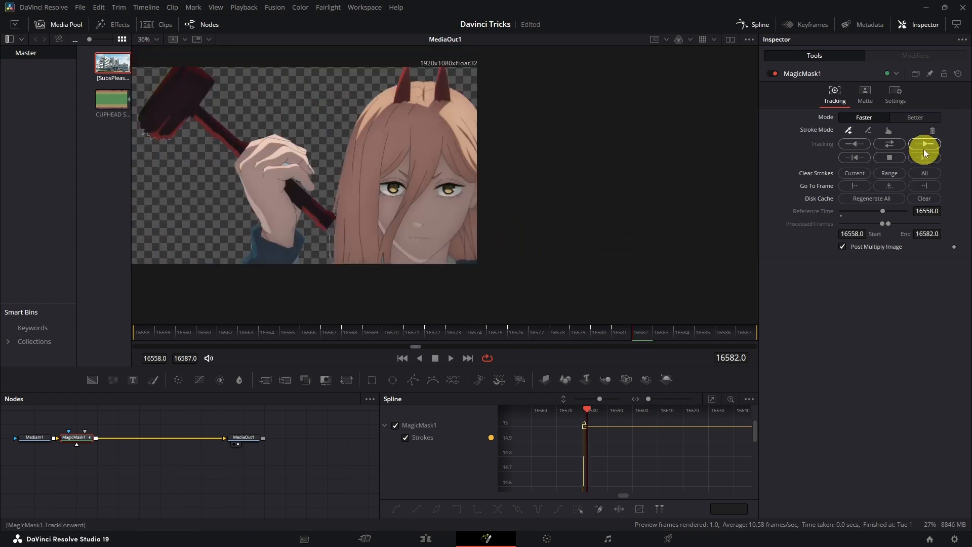
left_click(924, 149)
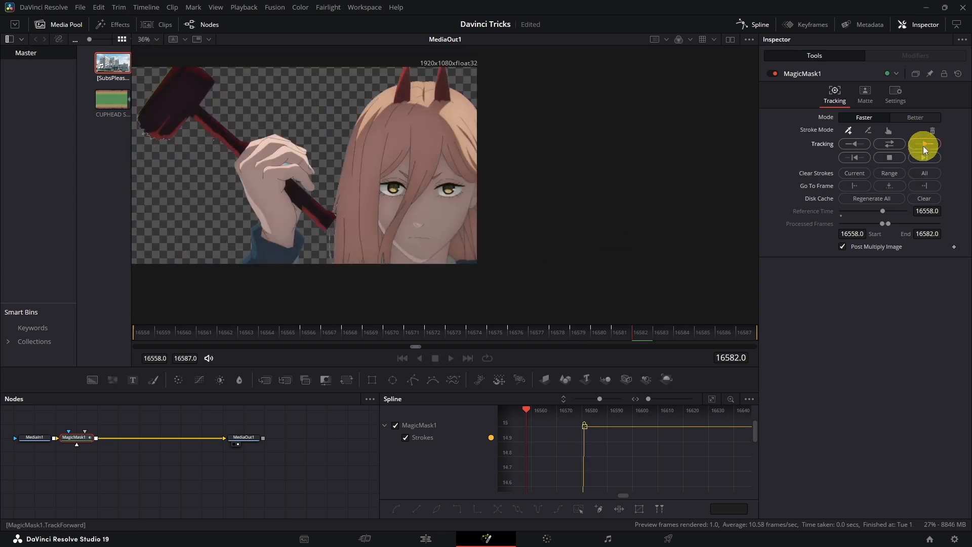
left_click(847, 161)
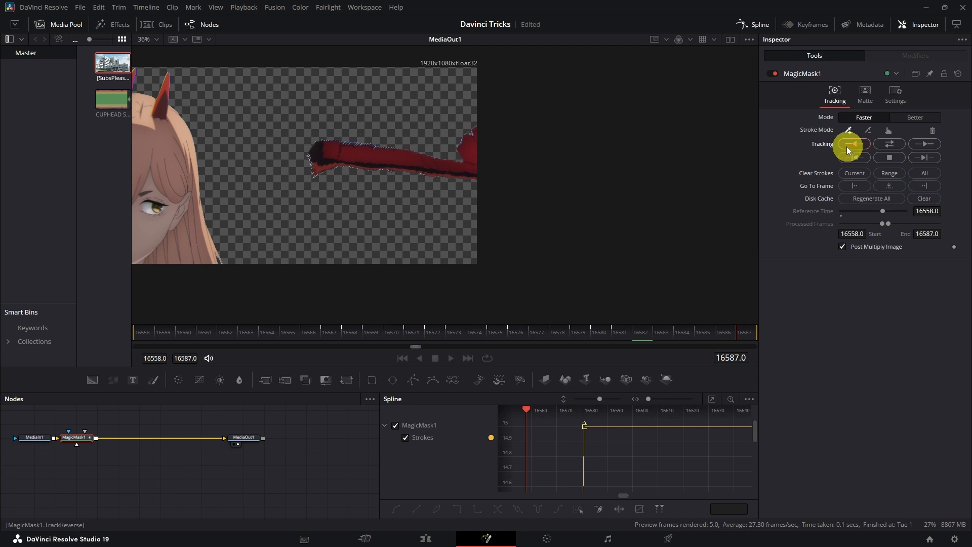
Step: Set the Magic Mask's matte Blur to 0.47 and its low Threshold to about 0.822
left_click(876, 99)
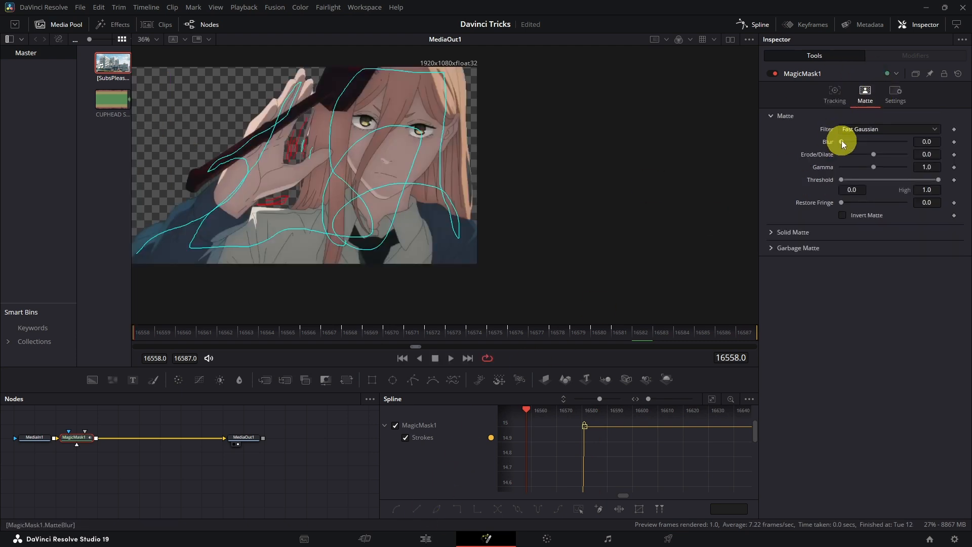
left_click_drag(844, 143, 845, 143)
left_click_drag(842, 180, 916, 181)
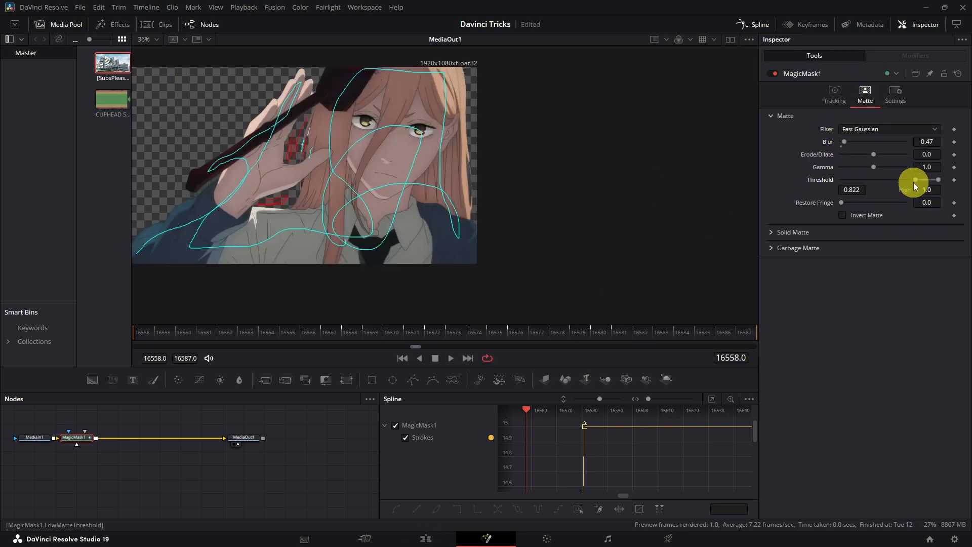
Step: Return to the Edit page and play the timeline from its beginning to review the pink-haired character's pop-out
left_click(399, 536)
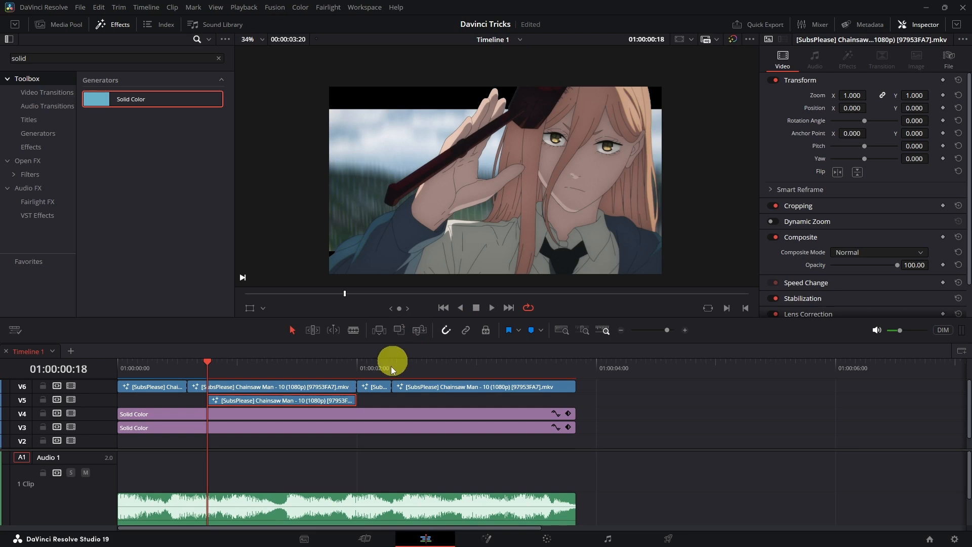
left_click_drag(225, 371, 115, 367)
key("space")
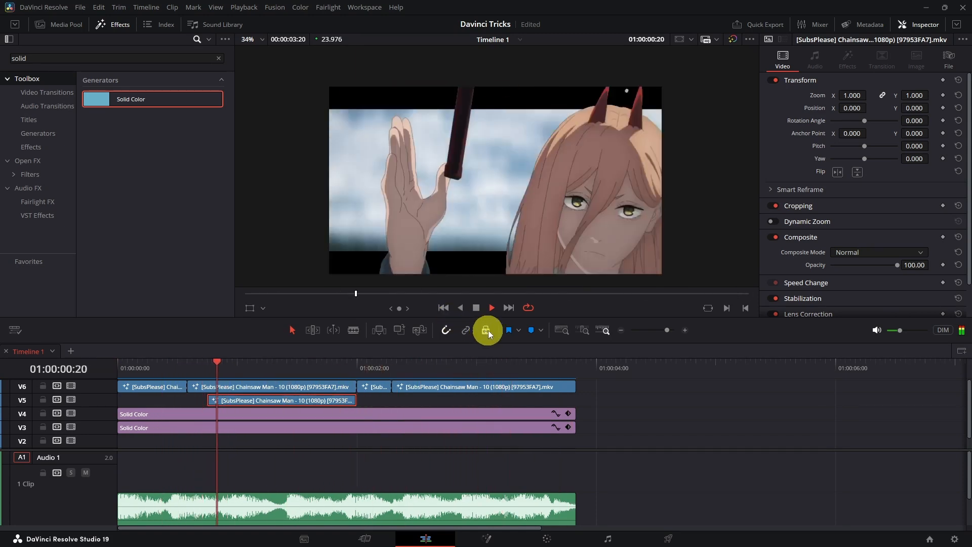
key("space")
Step: Place a copy of the blond character's shot on V5 at 01:00:02:13 and draw Magic Mask strokes over its hand and hammer at frame 16603
left_click_drag(372, 366, 422, 368)
mouse_move(440, 387)
left_mouse_down()
mouse_move(439, 404)
mouse_move(426, 402)
mouse_move(425, 393)
mouse_move(458, 397)
left_mouse_up()
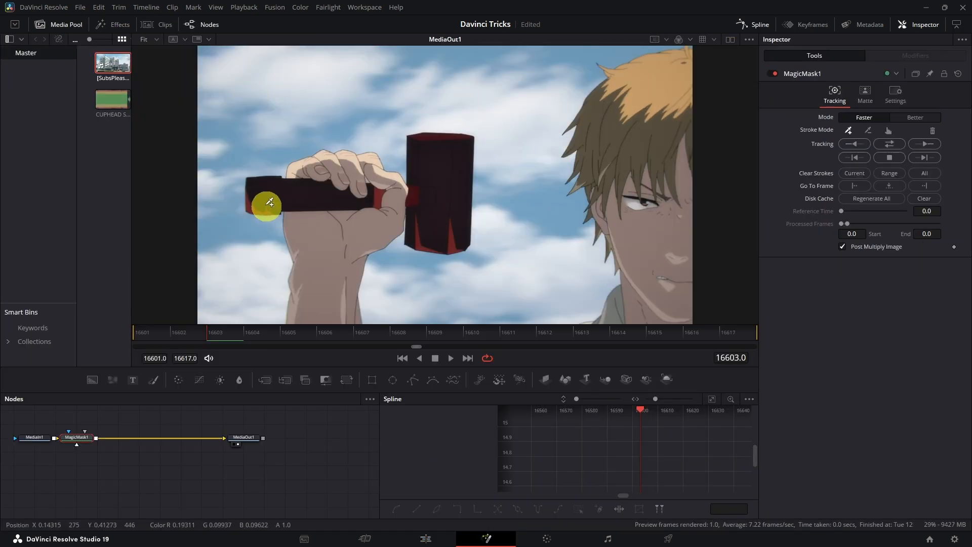
mouse_move(261, 200)
left_mouse_down()
mouse_move(346, 187)
mouse_move(334, 162)
mouse_move(309, 231)
mouse_move(307, 281)
mouse_move(336, 306)
mouse_move(370, 218)
left_mouse_up()
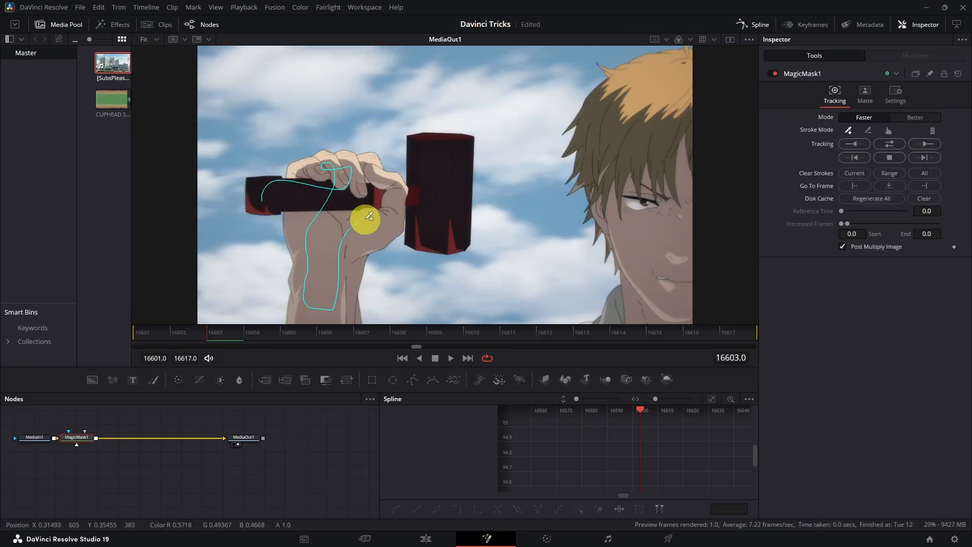
left_click_drag(432, 211, 458, 145)
left_click_drag(442, 208, 460, 198)
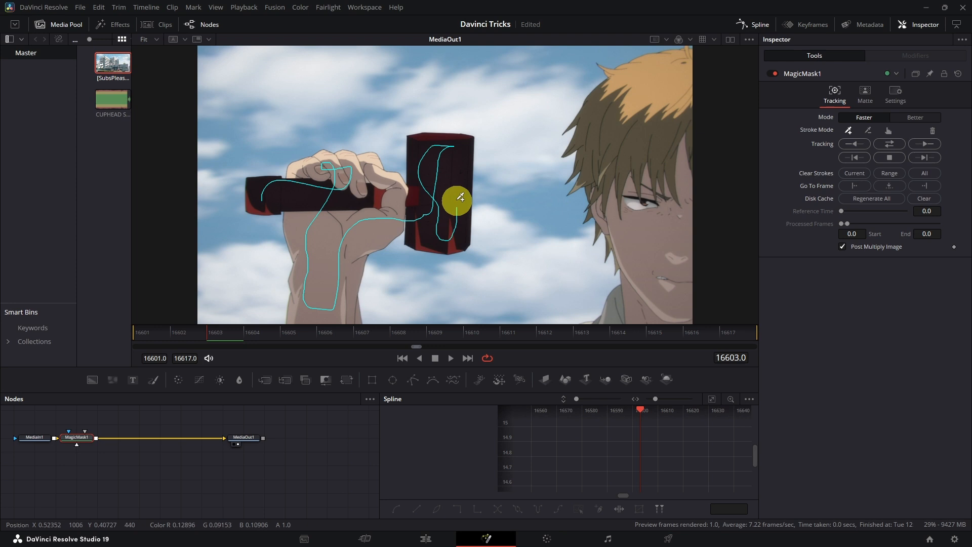
mouse_move(430, 138)
left_mouse_down()
mouse_move(450, 145)
mouse_move(441, 175)
left_mouse_up()
Step: Draw mask strokes over the blond character's hair, face and collar and track the mask forward to frame 16617
mouse_move(648, 139)
left_mouse_down()
mouse_move(642, 166)
mouse_move(669, 162)
left_mouse_up()
left_click_drag(660, 116, 668, 258)
mouse_move(650, 318)
left_mouse_down()
mouse_move(636, 319)
mouse_move(672, 272)
left_mouse_up()
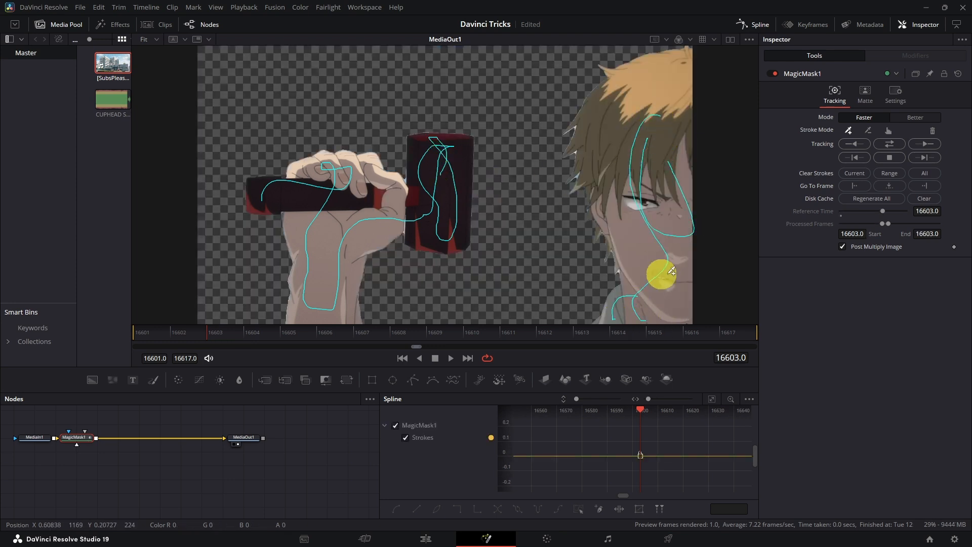
left_click(940, 147)
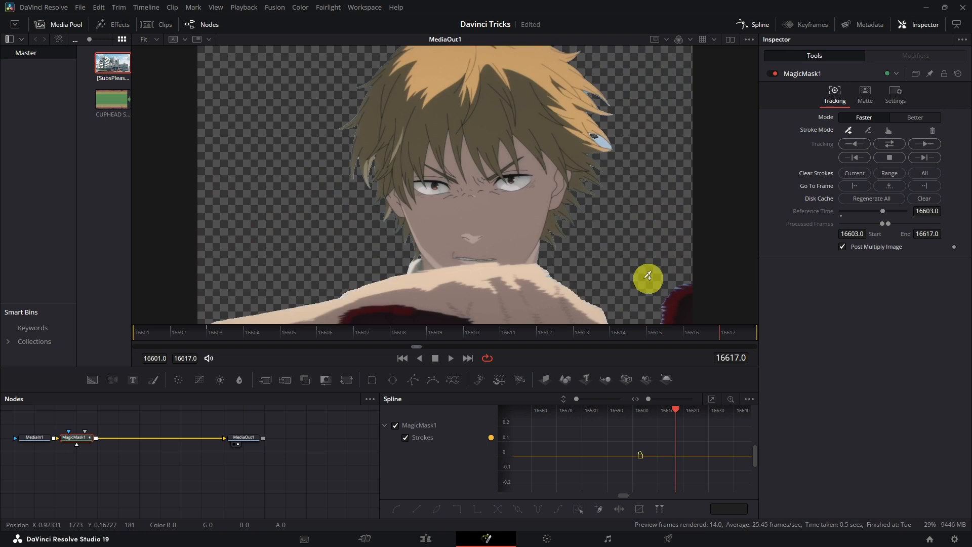
left_click(931, 145)
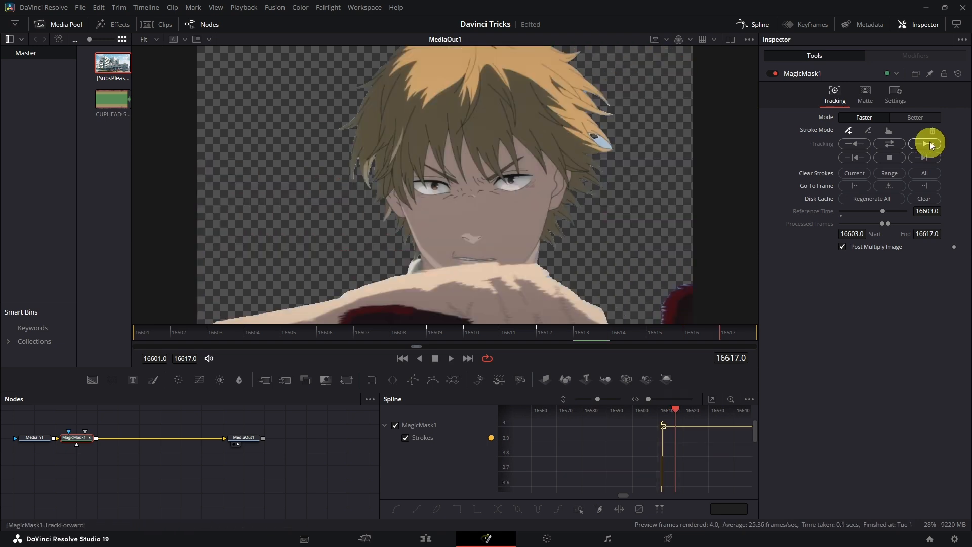
Step: Set the blond character mask's matte Blur to 0.39, raise its low Threshold, and scrub the clip on the Edit page
left_click(872, 100)
left_click(842, 180)
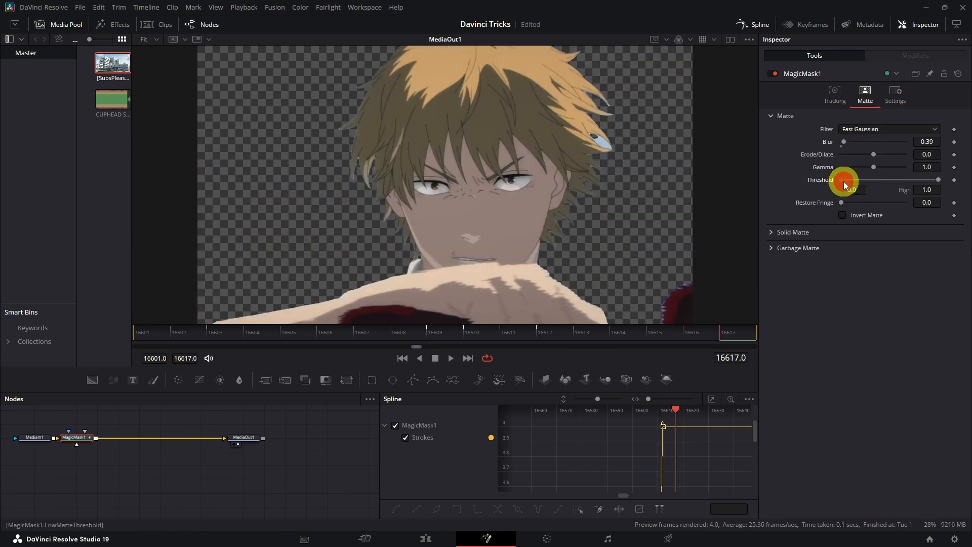
left_click(426, 539)
left_click_drag(467, 369, 428, 379)
Step: Reopen the V5 clip in Fusion, add a hair stroke at reference frame 16603, and track the mask in reverse and forward
right_click(442, 401)
left_click(486, 250)
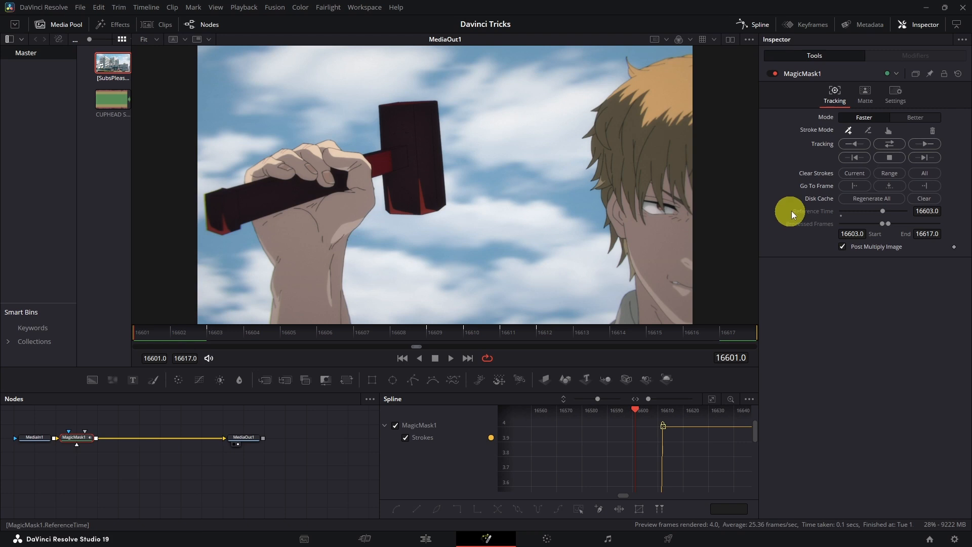
left_click(893, 188)
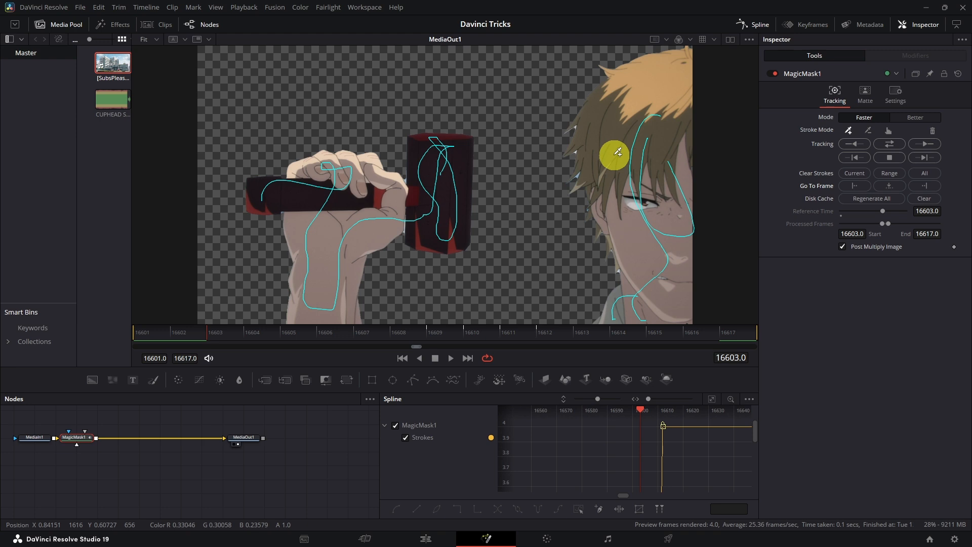
left_click_drag(632, 229, 632, 229)
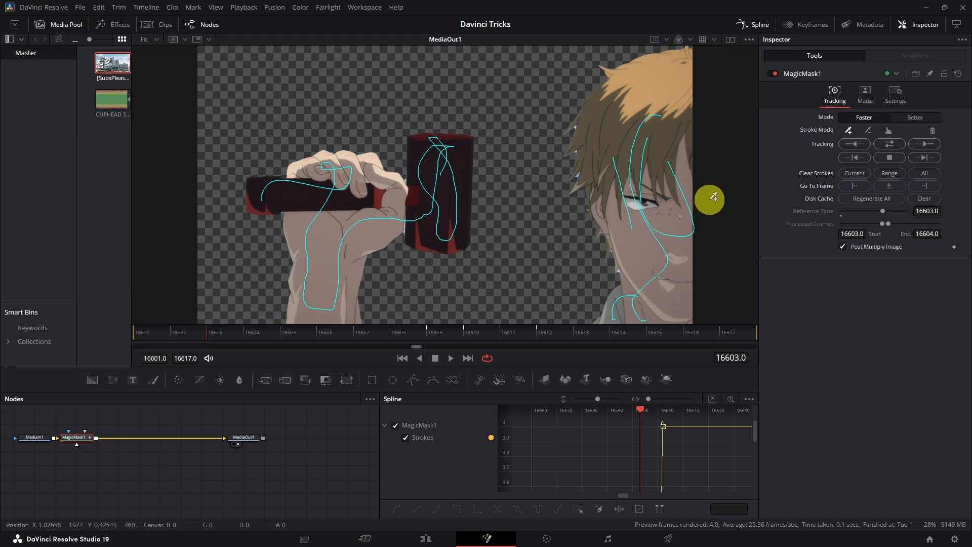
left_click(856, 144)
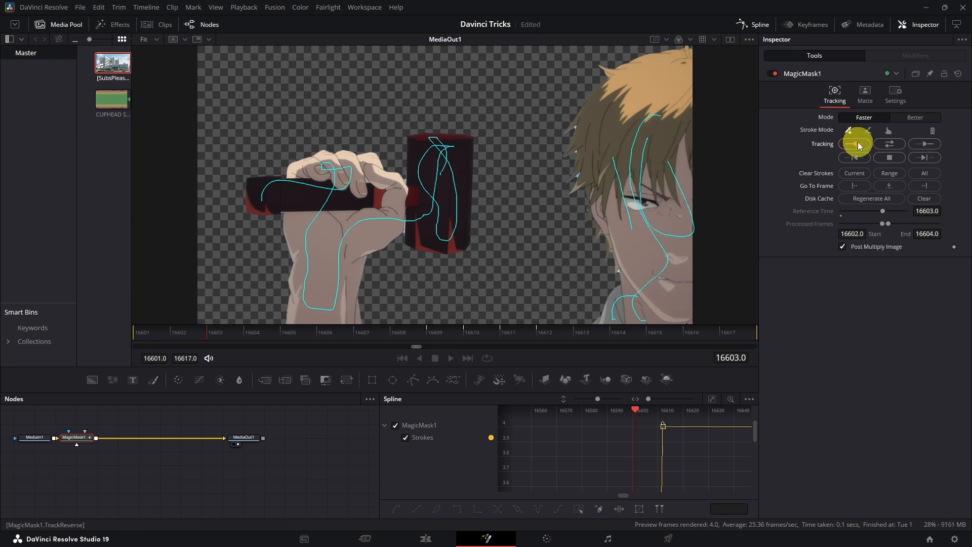
left_click(931, 144)
Step: Add a mask stroke at the blond character's lower chin at frame 16603 and track it forward
left_click_drag(369, 333, 241, 328)
left_click_drag(670, 318, 705, 336)
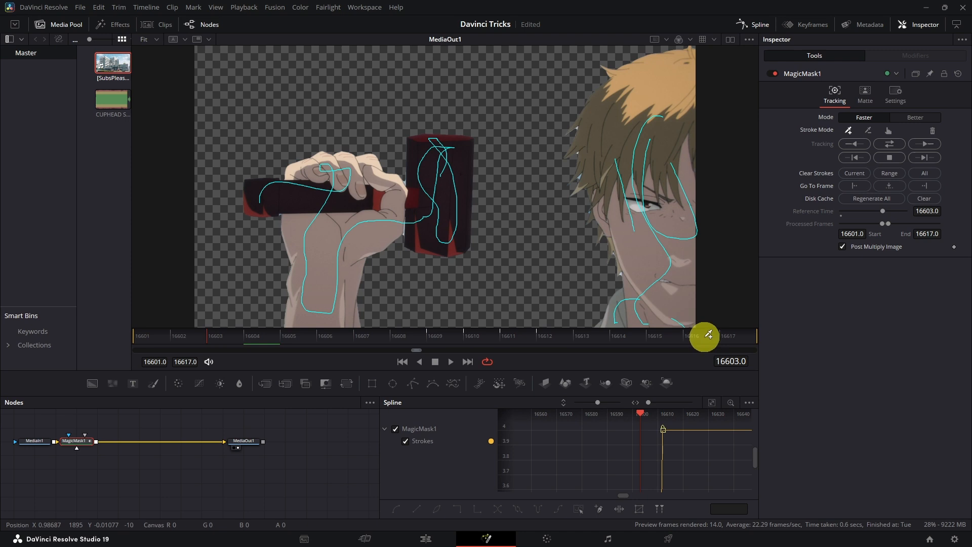
left_click(924, 159)
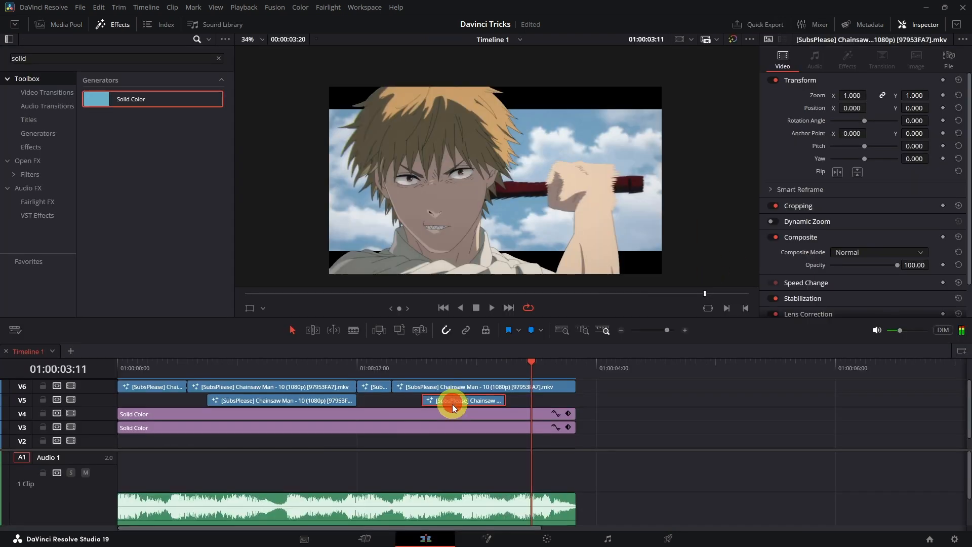
Step: Move the masked blond character clip from V5 down to V2, beneath the Solid Color bars, and play that section
left_click_drag(452, 404, 453, 436)
left_click(373, 376)
key("space")
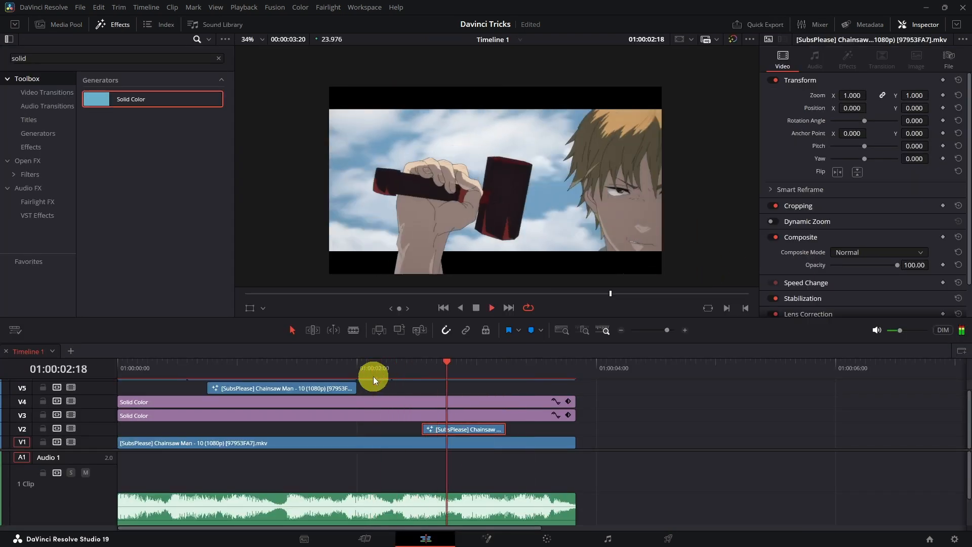
key("space")
Step: Play the timeline from its beginning to check the pop-out against the letterbox bars
left_click(119, 371)
key("space")
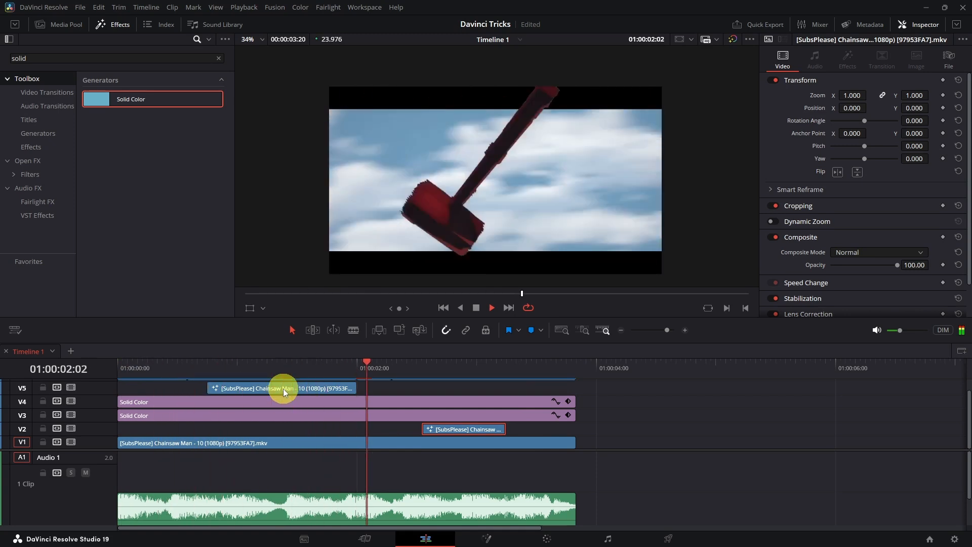
key("space")
Step: Park the playhead at 01:00:02:13 and add an empty video track above V1
left_click(423, 375)
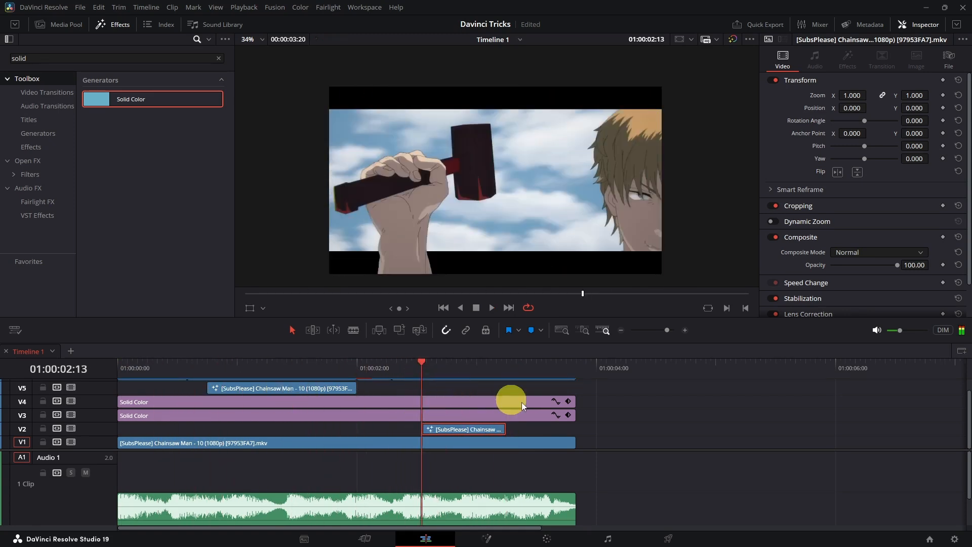
scroll(441, 409, "up", 1)
right_click(94, 442)
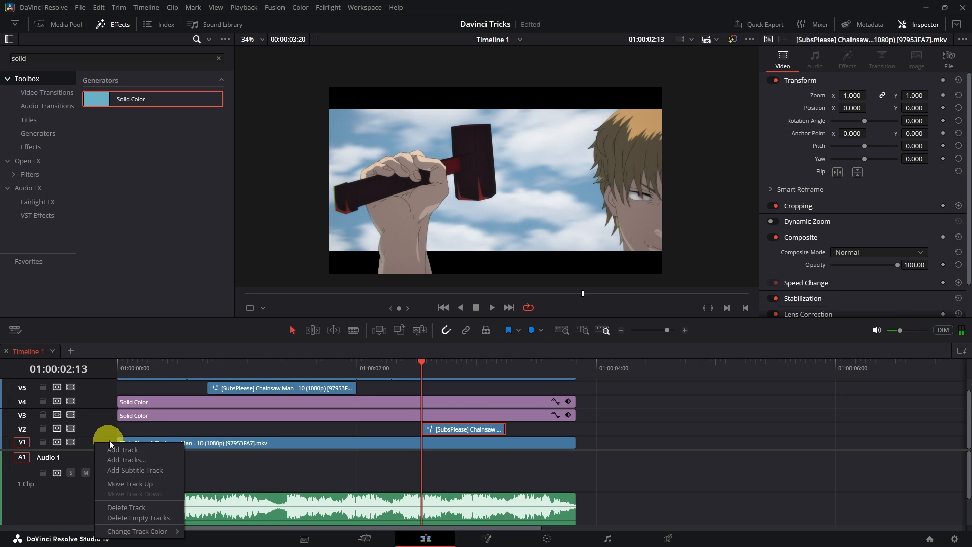
left_click(120, 449)
Step: Play through the whole edit and scrub the blond character's shot to examine the layering with the new track
left_click_drag(349, 374, 67, 382)
key("space")
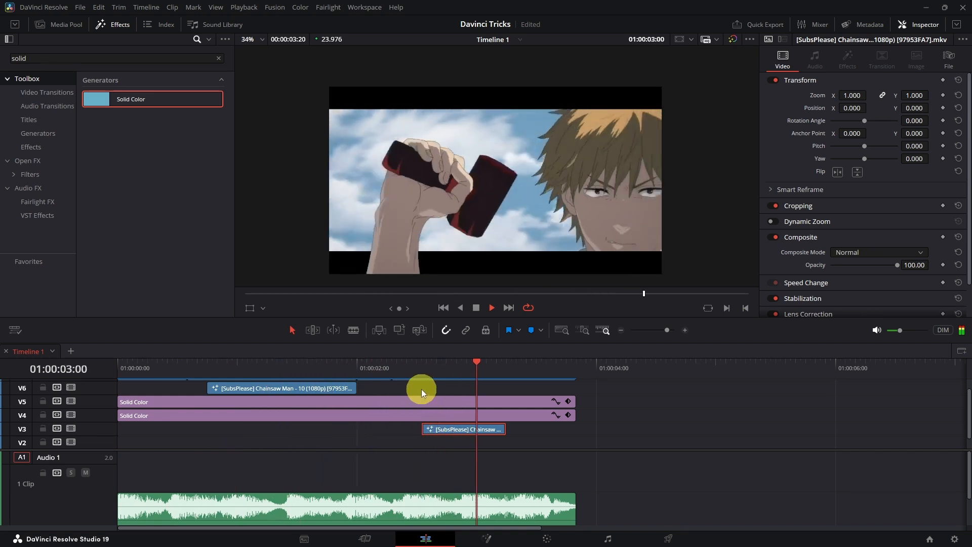
left_click_drag(435, 379, 550, 385)
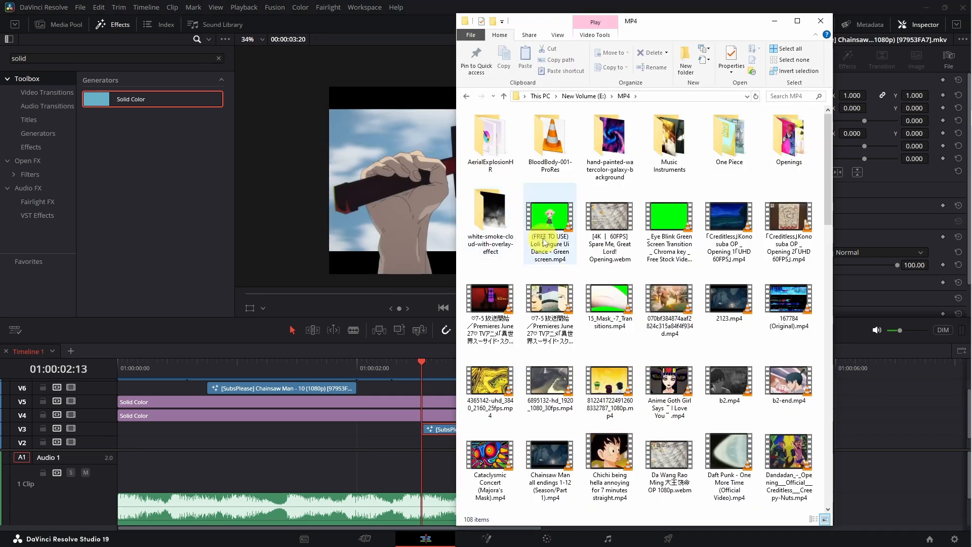
Step: Place 4365142-uhd_3840_2160_25fps.mp4 from File Explorer on V2 across the full edit and extend the masked V3 copy back to the timeline's start
scroll(557, 253, "down", 10)
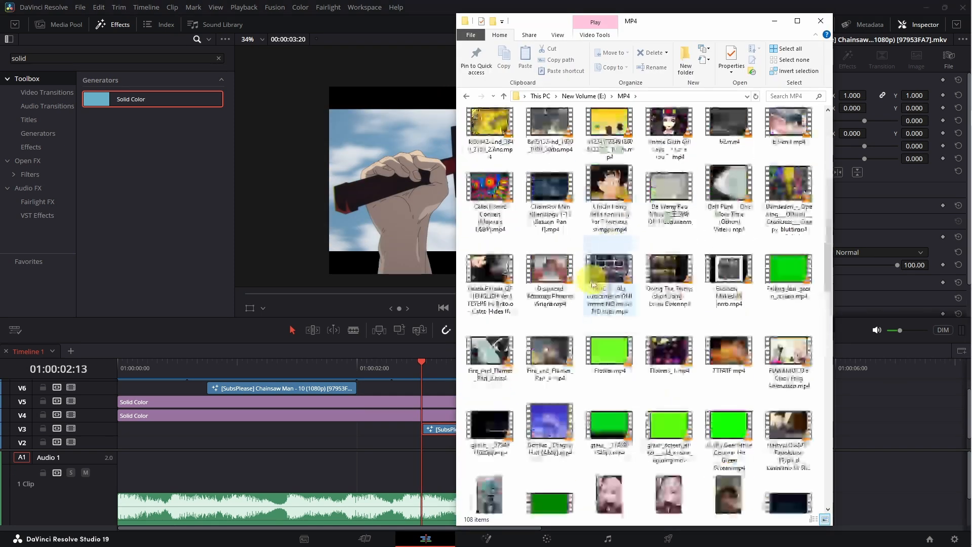
scroll(576, 281, "up", 10)
left_click_drag(489, 350, 114, 436)
left_click_drag(536, 451, 575, 436)
left_click_drag(208, 365, 117, 367)
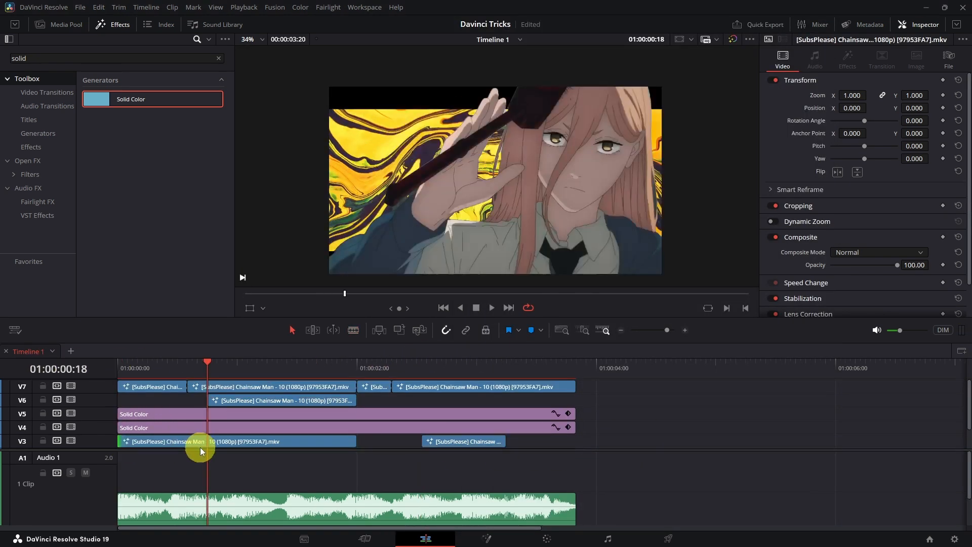
Step: Split the masked opening clip on V3 at 01:00:00:18 and delete the part after the cut
key("ctrl+b")
left_click(233, 442)
key("BackSpace")
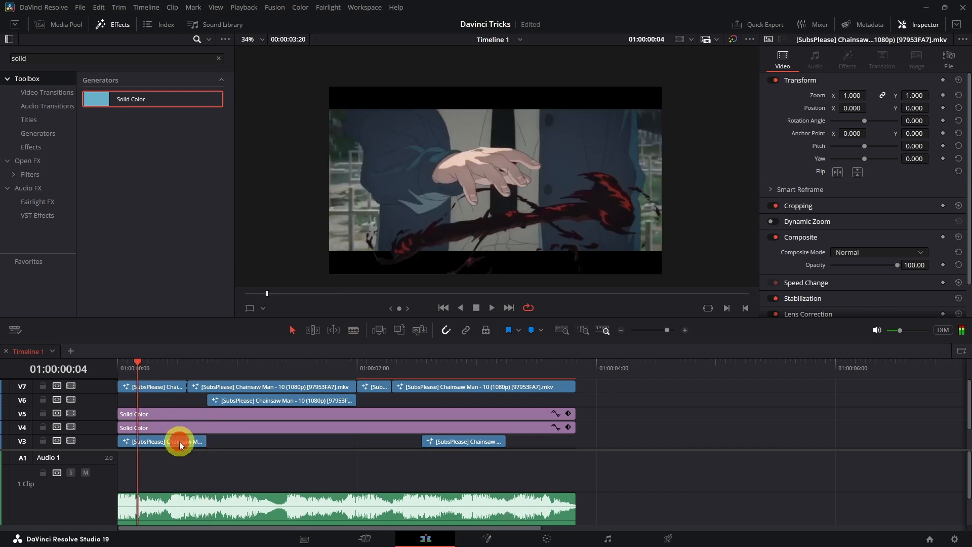
Step: Replace the old Magic Mask in the opening V3 clip's Fusion composition with a new Magic Mask node after MediaIn1
right_click(179, 442)
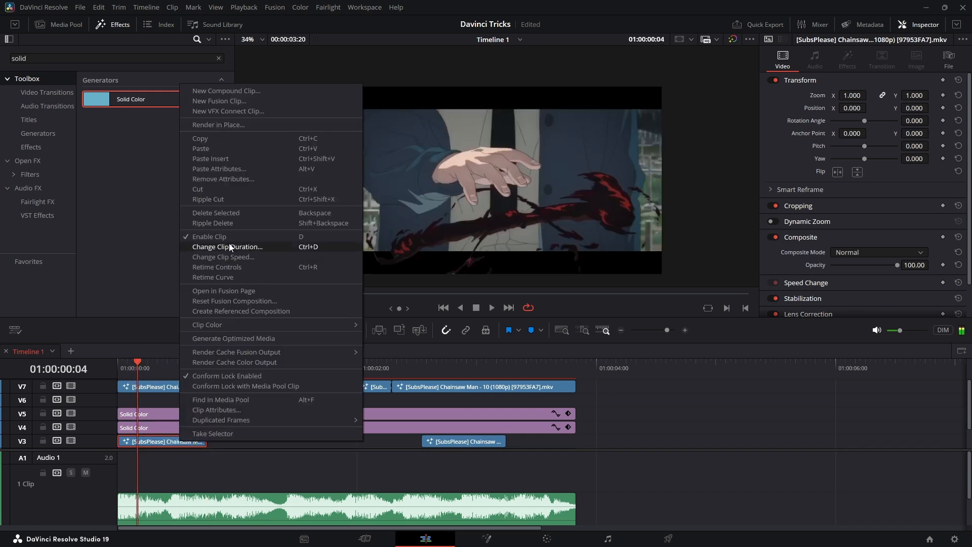
left_click(220, 288)
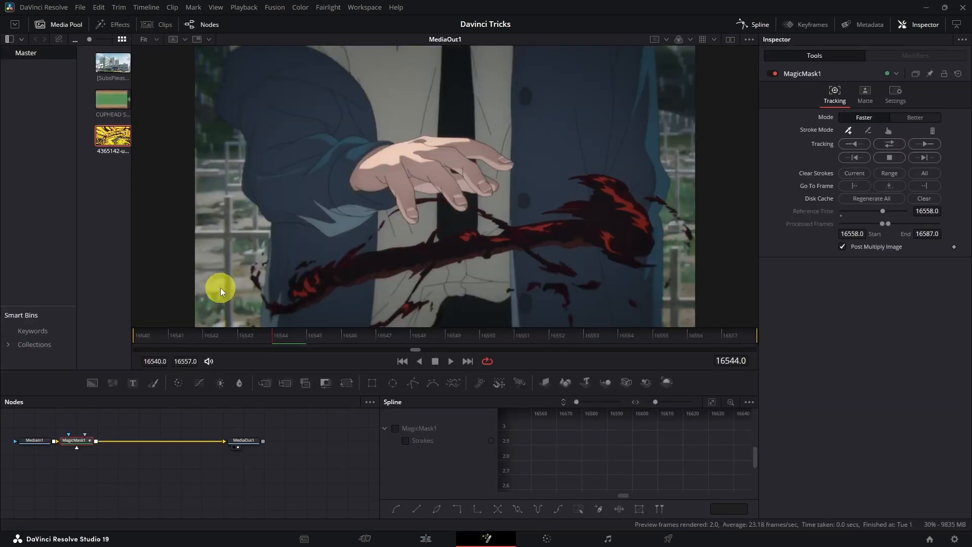
key("ctrl+z")
key("shift+space")
type("magi")
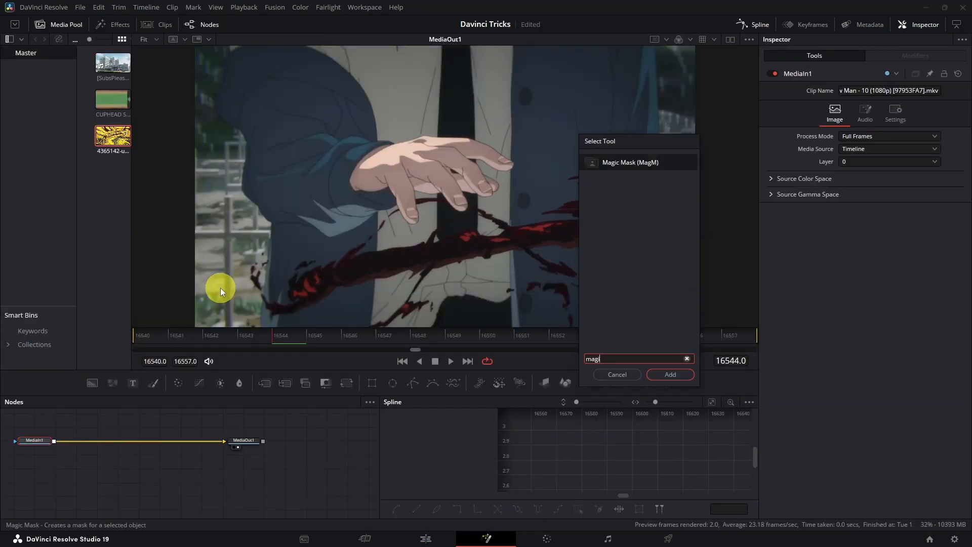
key("Return")
Step: At frame 16544, paint Magic Mask strokes over the torso, hand and blood hammer, and subtracting strokes along both side edges of the background
mouse_move(296, 315)
left_mouse_down()
mouse_move(302, 242)
mouse_move(284, 165)
mouse_move(241, 67)
mouse_move(598, 80)
mouse_move(646, 54)
mouse_move(631, 123)
mouse_move(637, 183)
mouse_move(652, 178)
mouse_move(654, 200)
mouse_move(621, 255)
mouse_move(646, 302)
left_mouse_up()
mouse_move(603, 255)
left_mouse_down()
mouse_move(381, 297)
mouse_move(447, 160)
mouse_move(579, 260)
mouse_move(409, 233)
mouse_move(618, 209)
mouse_move(410, 249)
left_mouse_up()
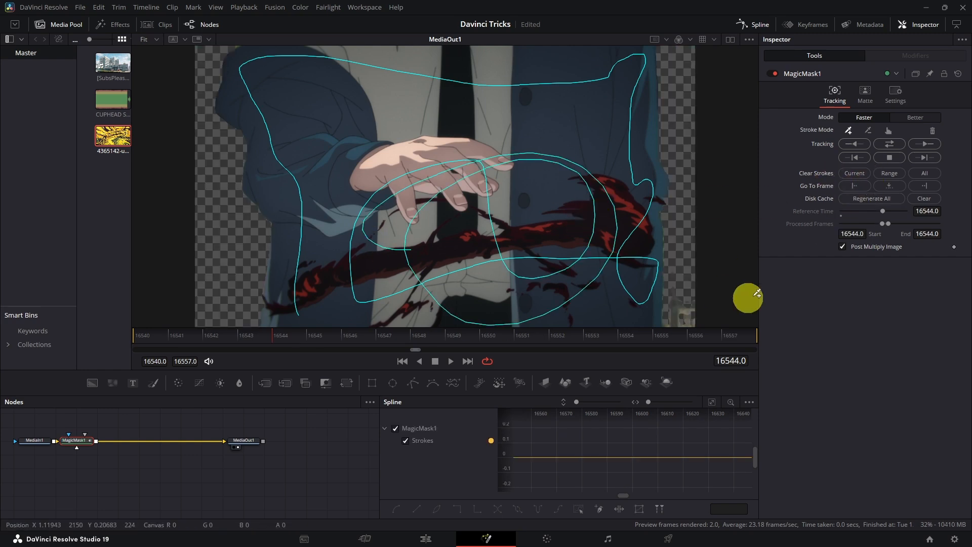
left_click_drag(690, 297, 686, 329)
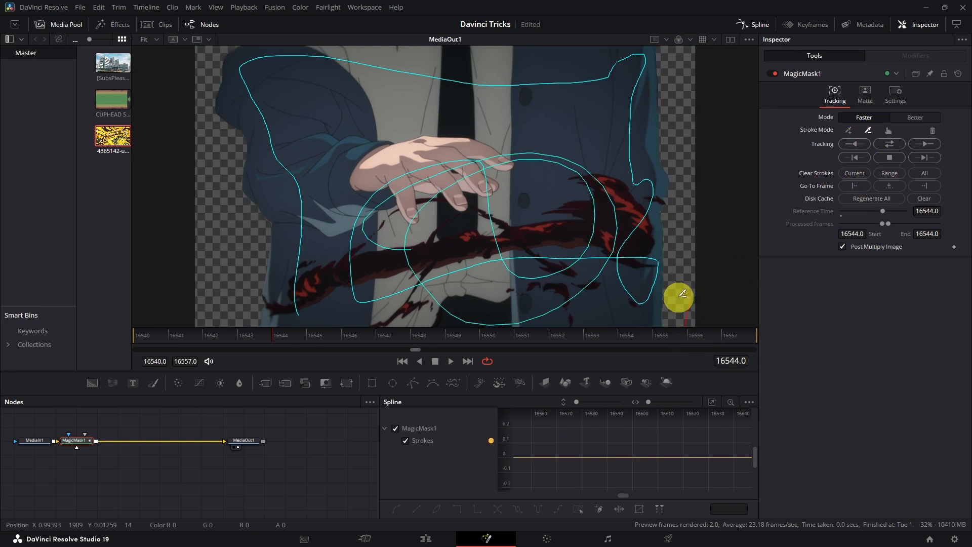
left_click_drag(211, 64, 211, 233)
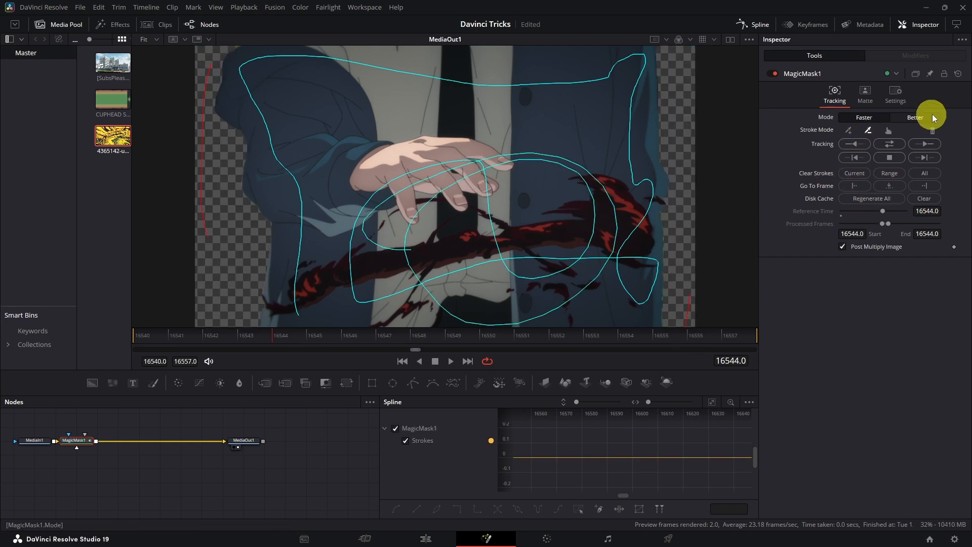
Step: Track the new mask forward and backward through the clip and play the edit to check it over the background
left_click(916, 147)
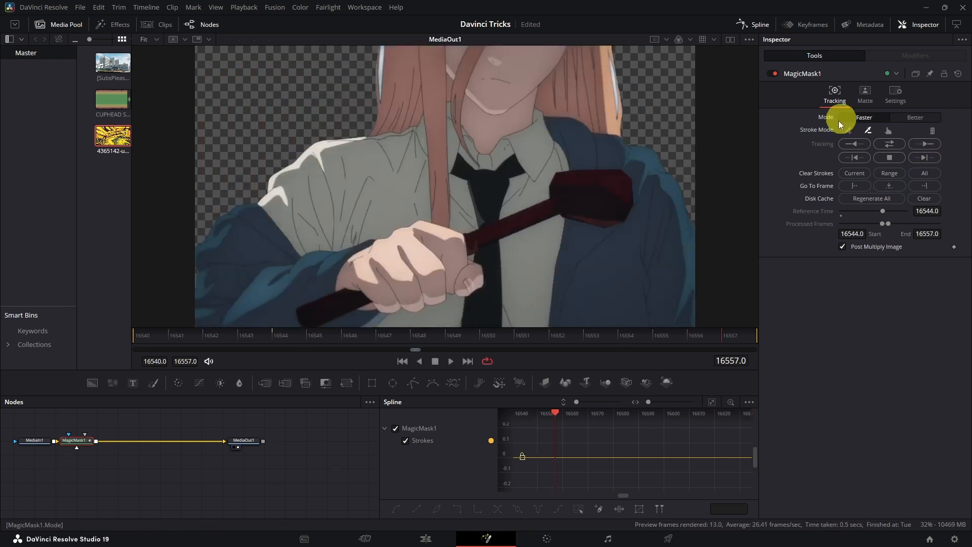
left_click(845, 143)
left_click(428, 539)
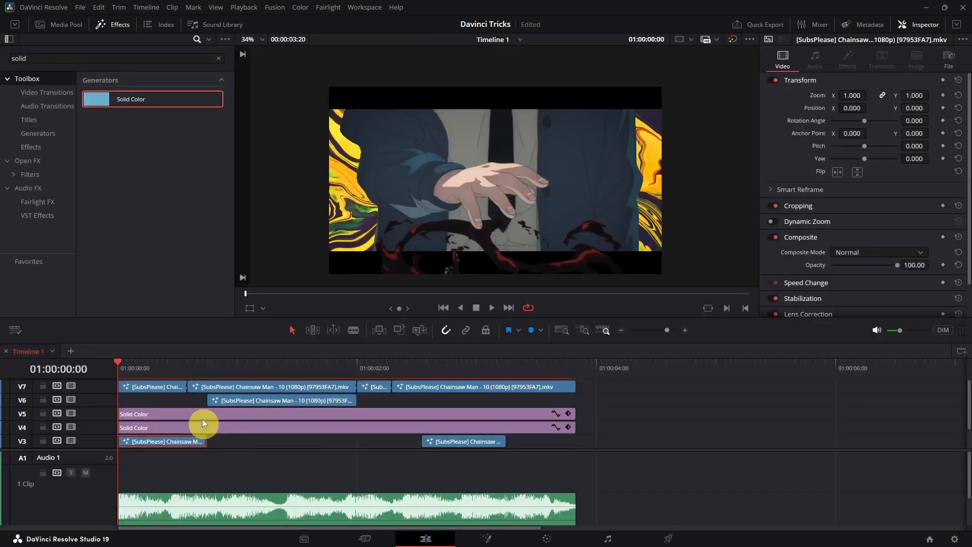
key("space")
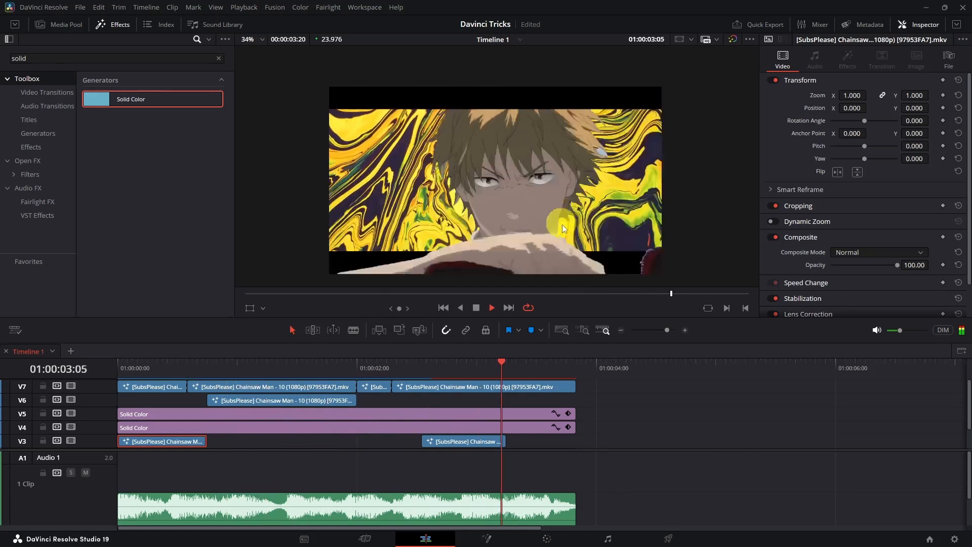
key("space")
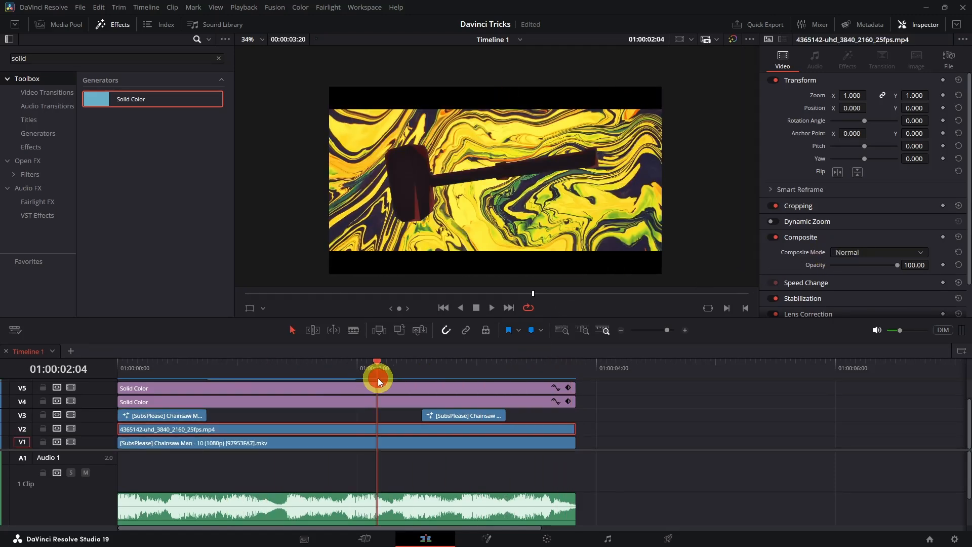
Step: Preview composite modes such as Color Dodge and Hardlight on the V2 background clip, keeping Normal
left_click(856, 252)
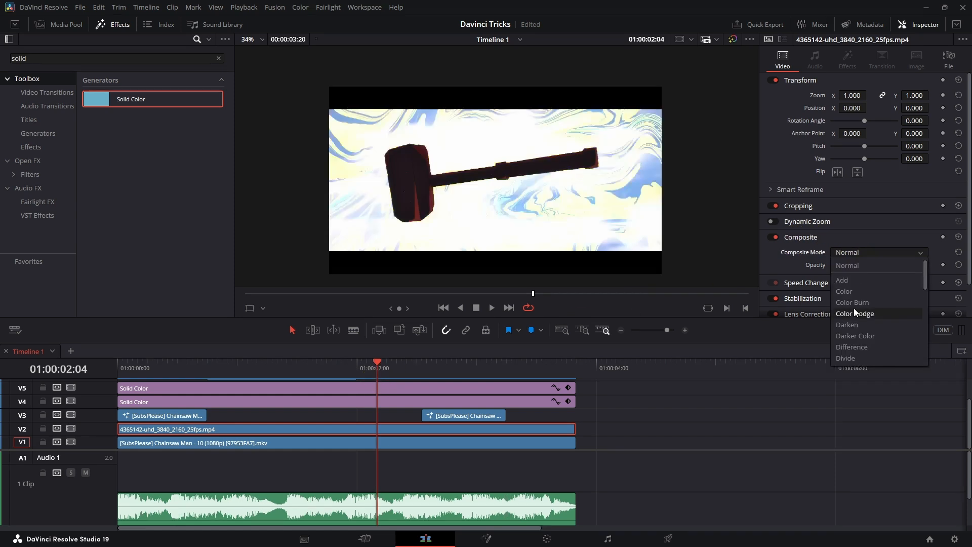
scroll(858, 333, "down", 5)
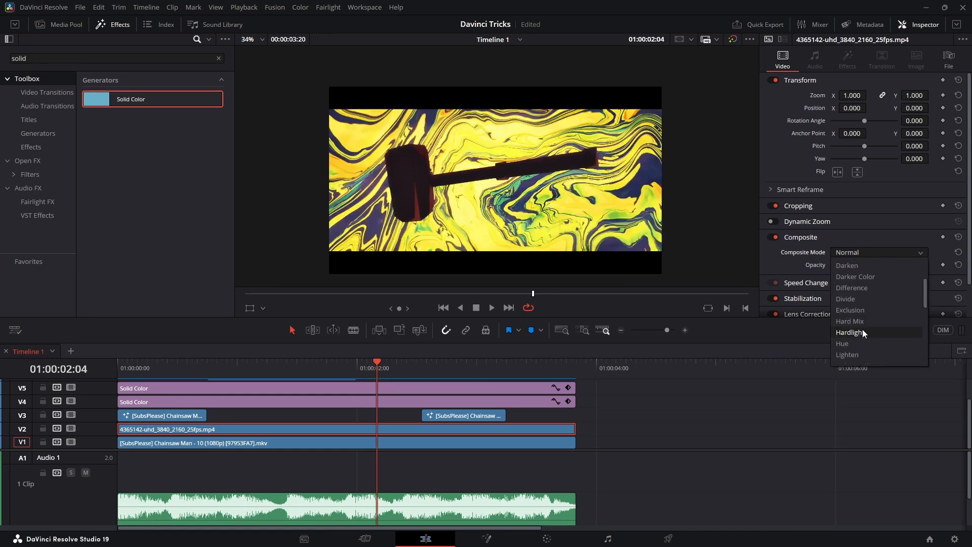
scroll(866, 312, "up", 5)
left_click(842, 260)
Step: Find Gaussian Blur among the Open FX effects and apply it to the background clip on V2
left_click(157, 68)
left_click(156, 56)
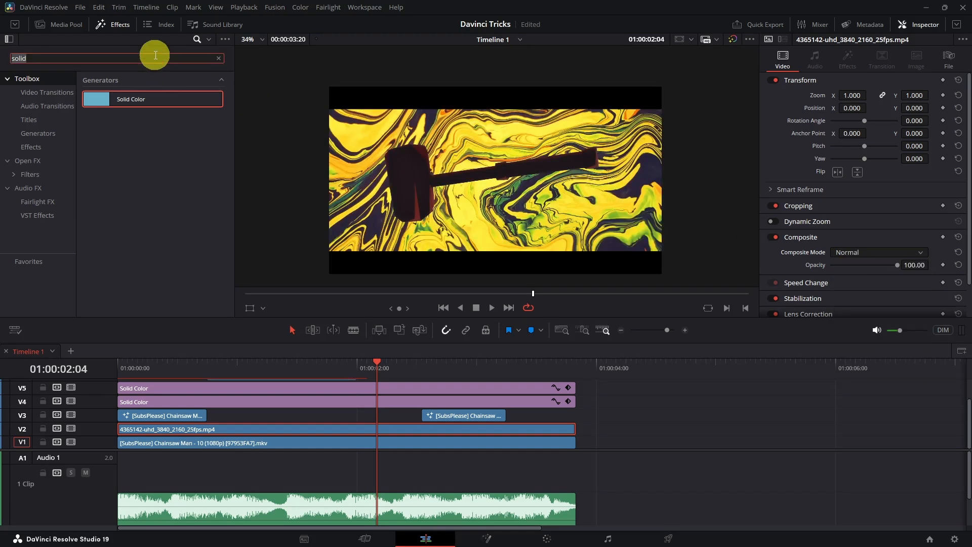
type("Blur")
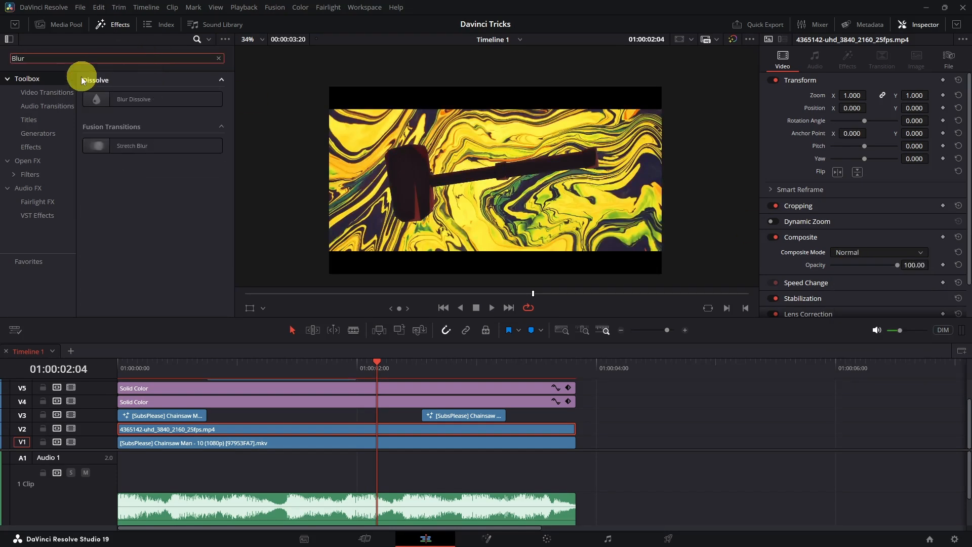
left_click(42, 160)
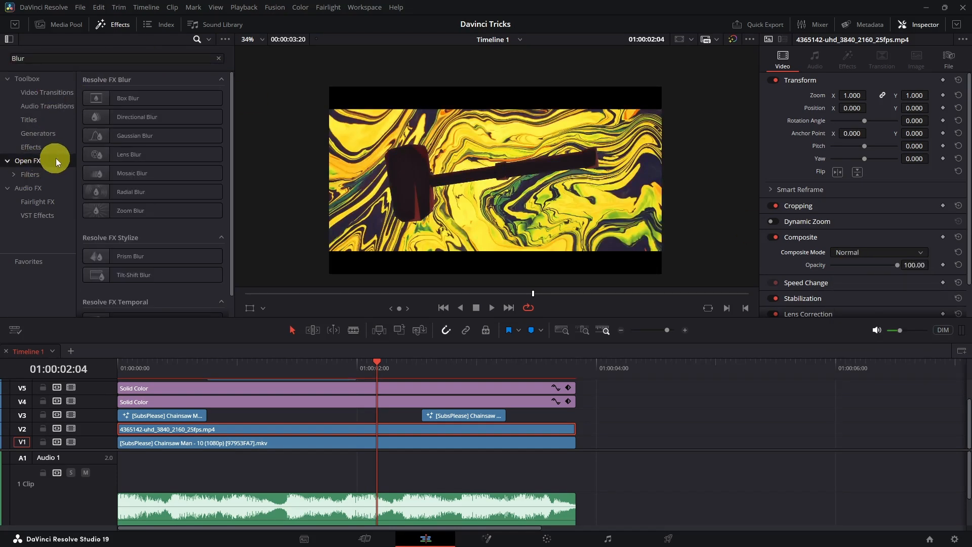
left_click_drag(132, 137, 236, 427)
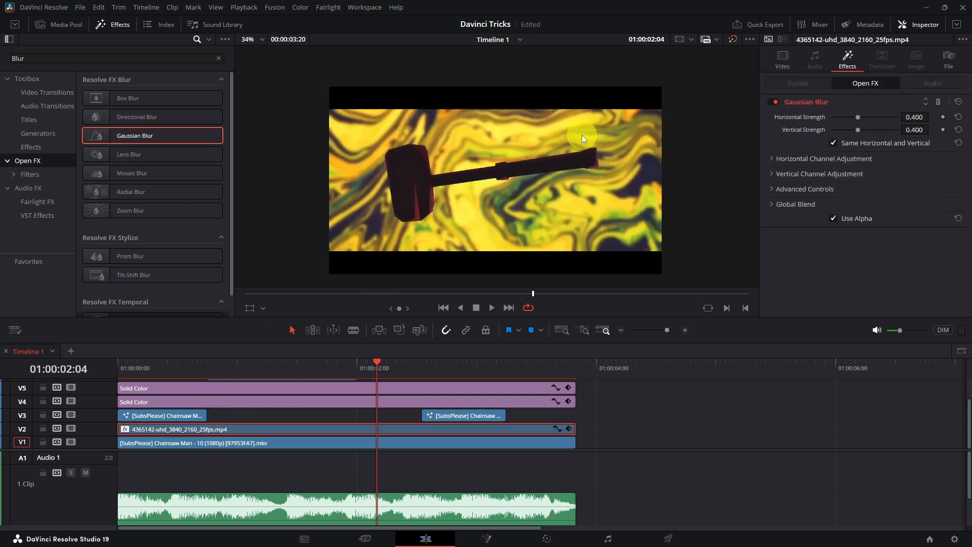
Step: Play the edit from the start to check the blurred background behind the masked characters
left_click_drag(244, 360, 119, 367)
key("space")
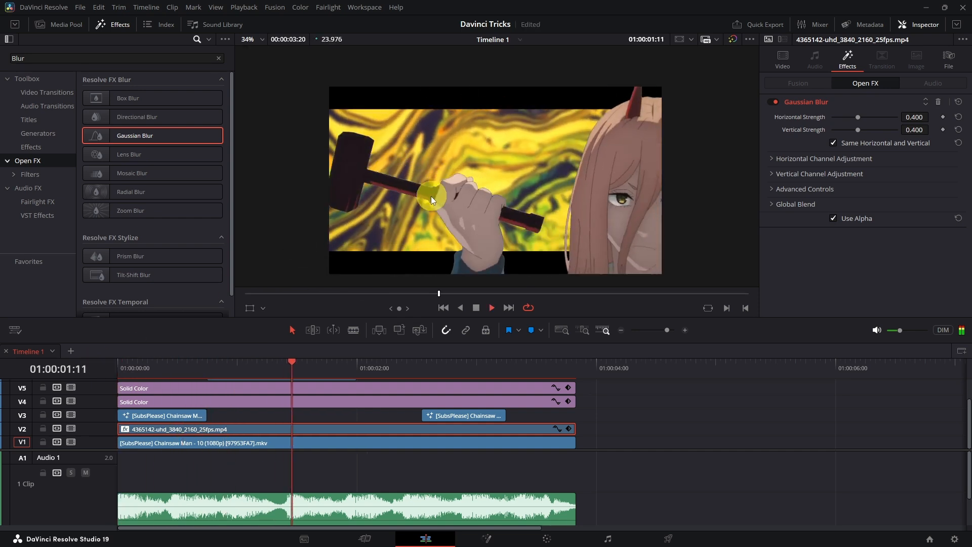
left_click(155, 367)
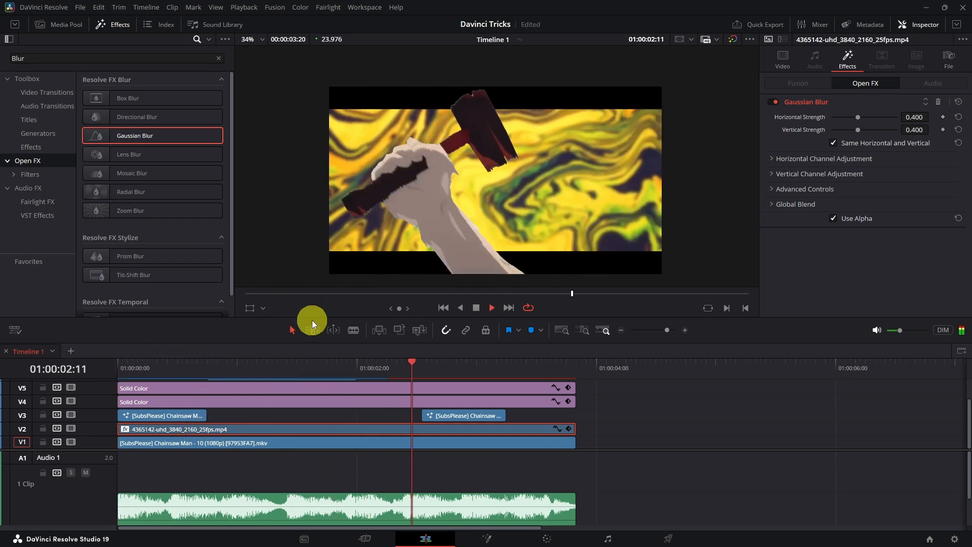
key("space")
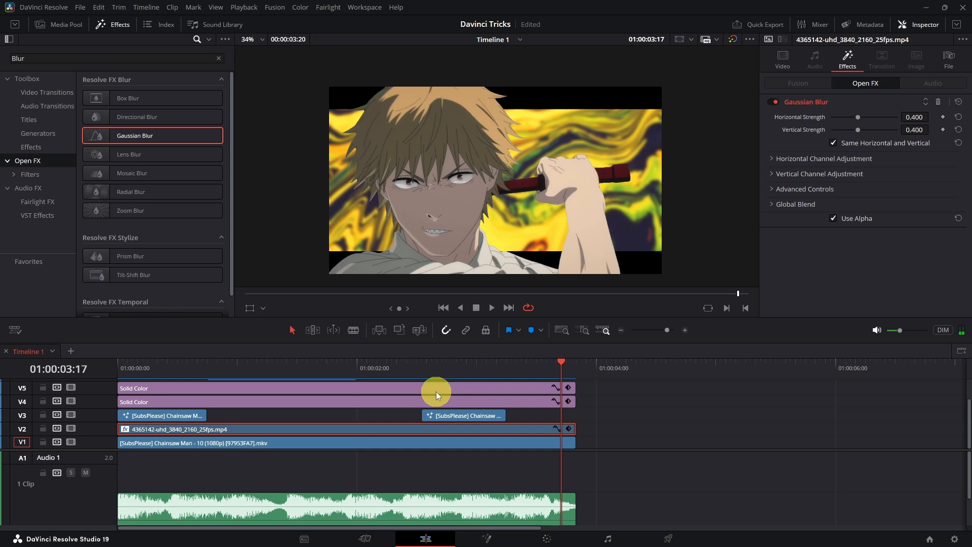
Step: Set the V2 background clip's composite mode to Color Burn
left_click(784, 60)
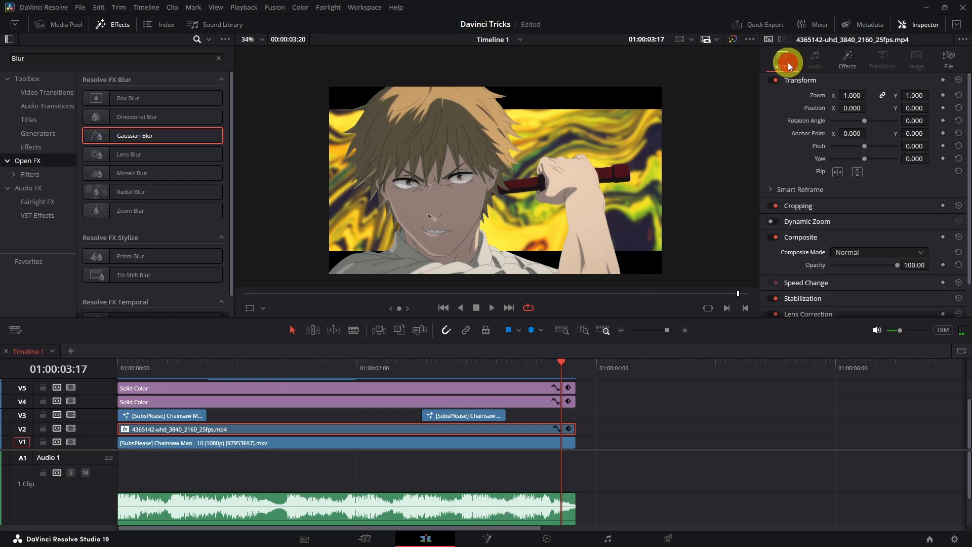
left_click(860, 254)
left_click(860, 301)
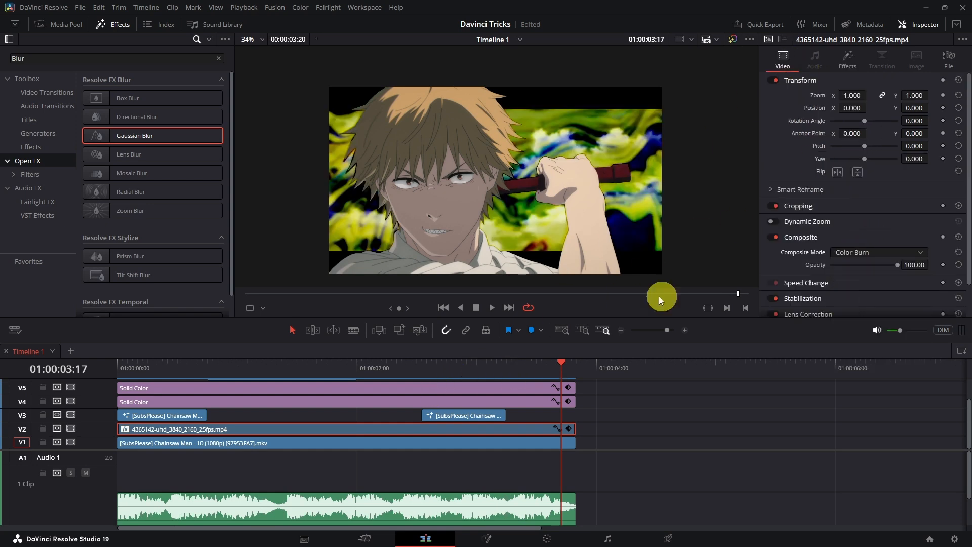
Step: Play and scrub the edit to examine the Color Burn background behind each shot
left_click_drag(214, 368, 117, 370)
key("space")
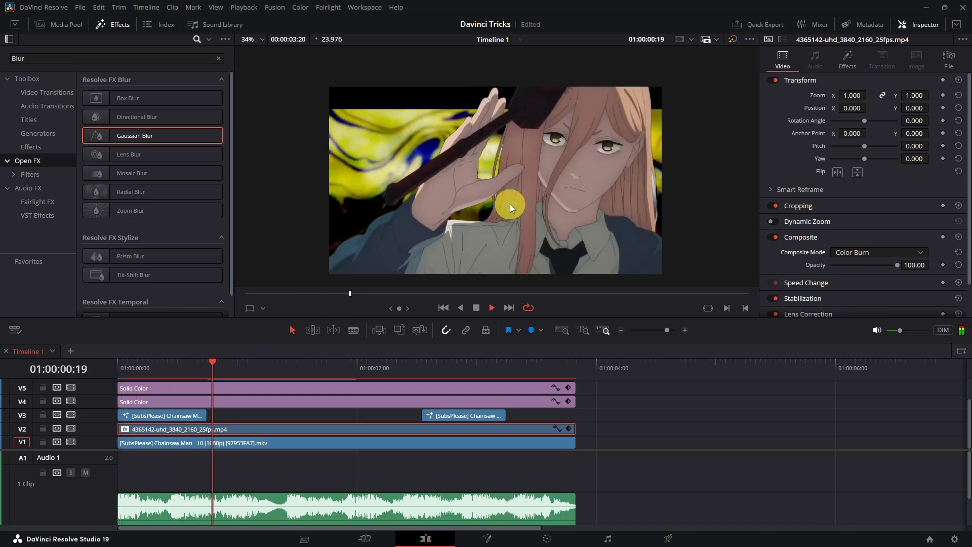
key("space")
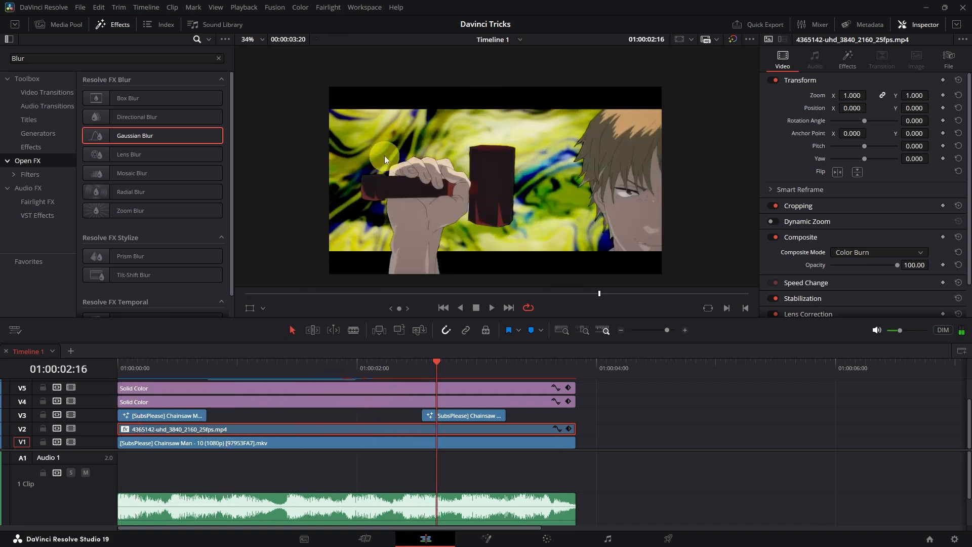
left_click_drag(319, 369, 140, 384)
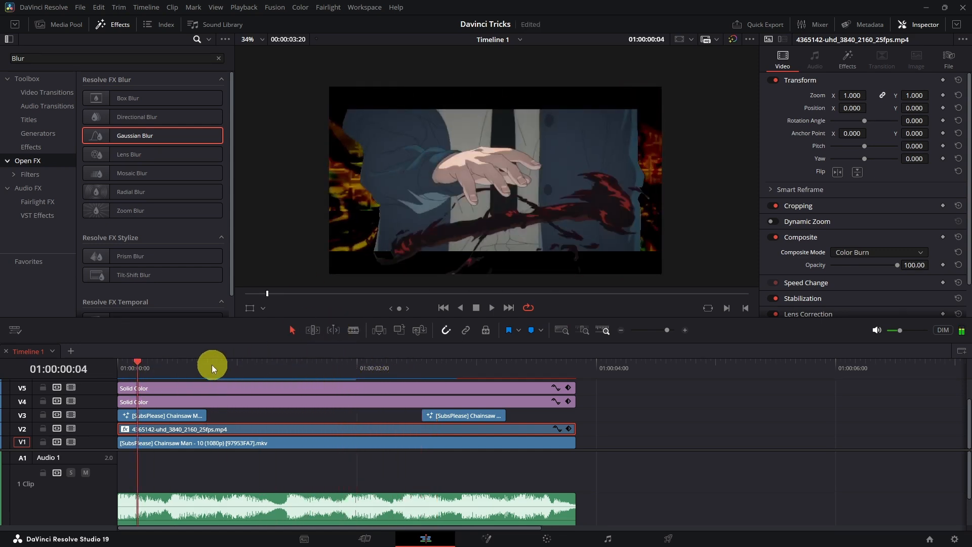
Step: Return the playhead to the timeline's start and set the background clip's composite mode back to Normal
left_click_drag(229, 365, 108, 369)
left_click(850, 257)
left_click(853, 253)
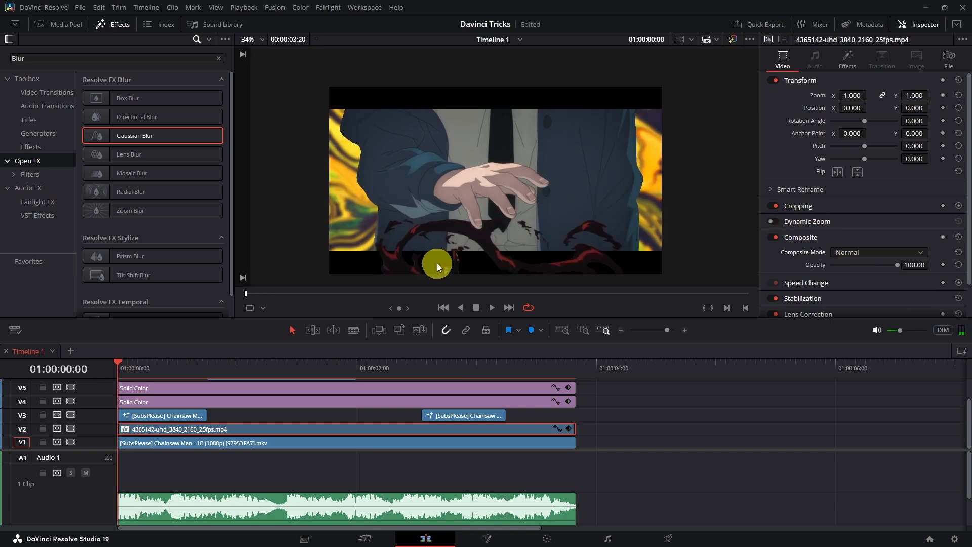
Step: Add a video track above V2 and place the Jitter title on it at the timeline's start
right_click(96, 435)
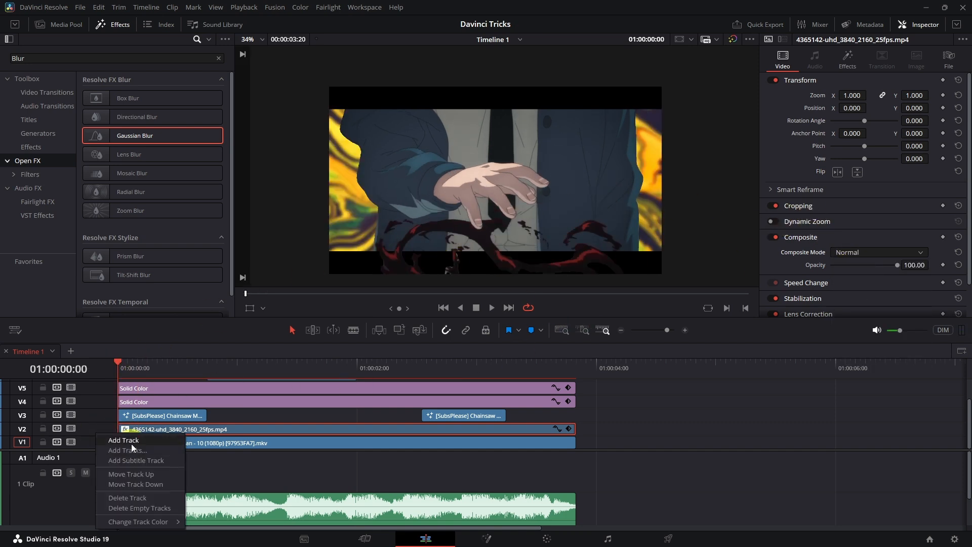
left_click(131, 441)
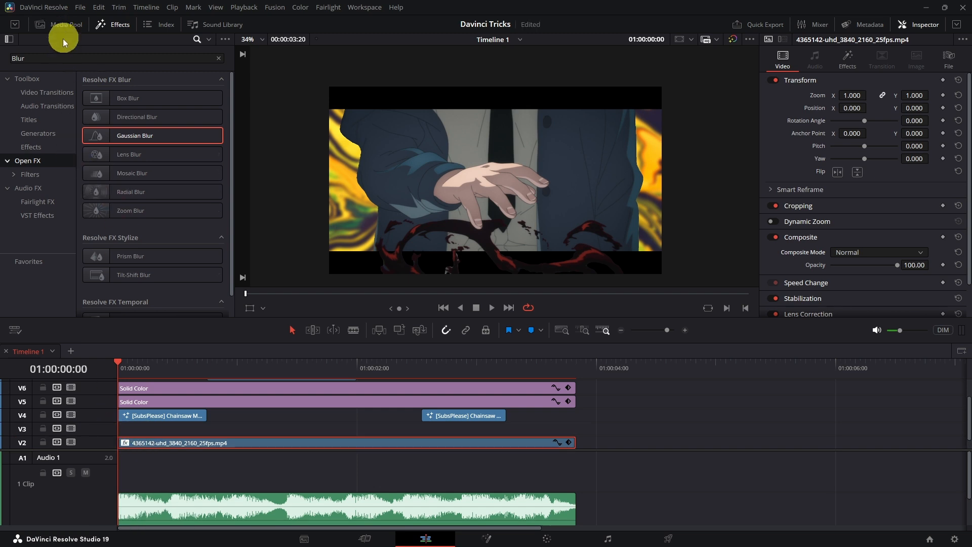
left_click(43, 122)
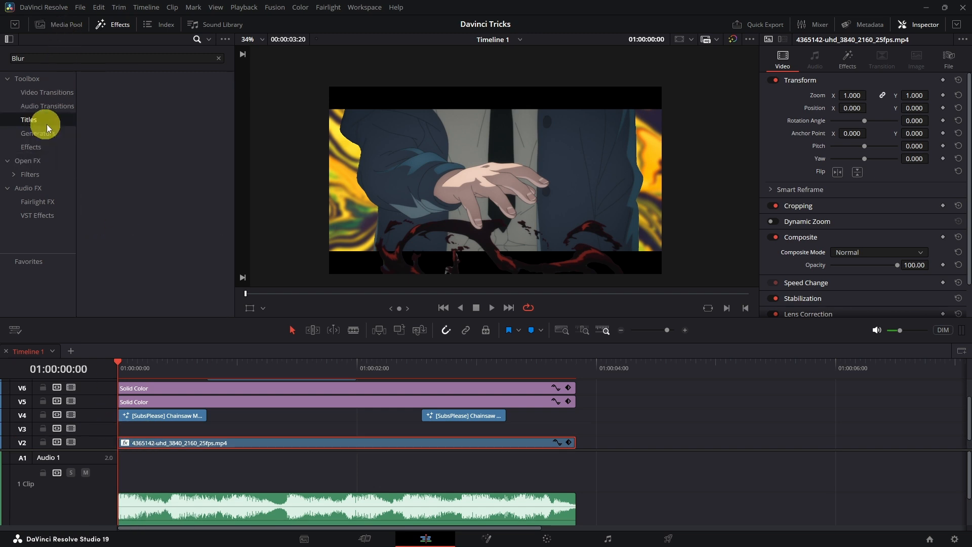
left_click(216, 57)
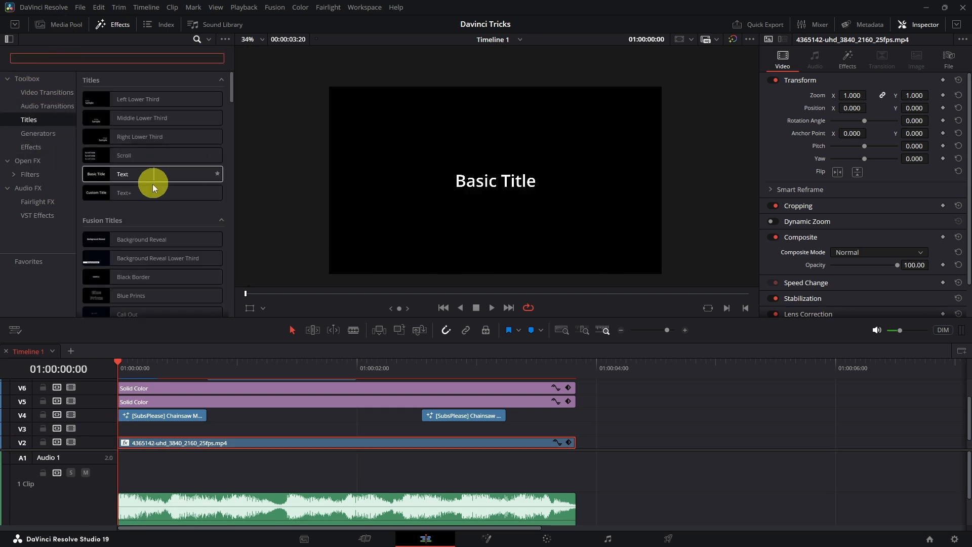
scroll(133, 192, "down", 3)
scroll(128, 232, "down", 4)
scroll(127, 208, "down", 8)
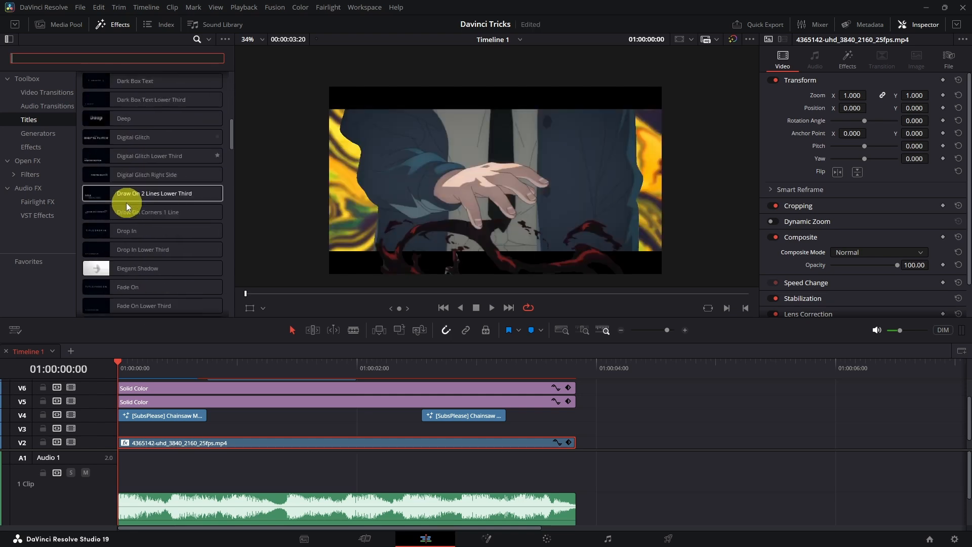
scroll(126, 210, "down", 1)
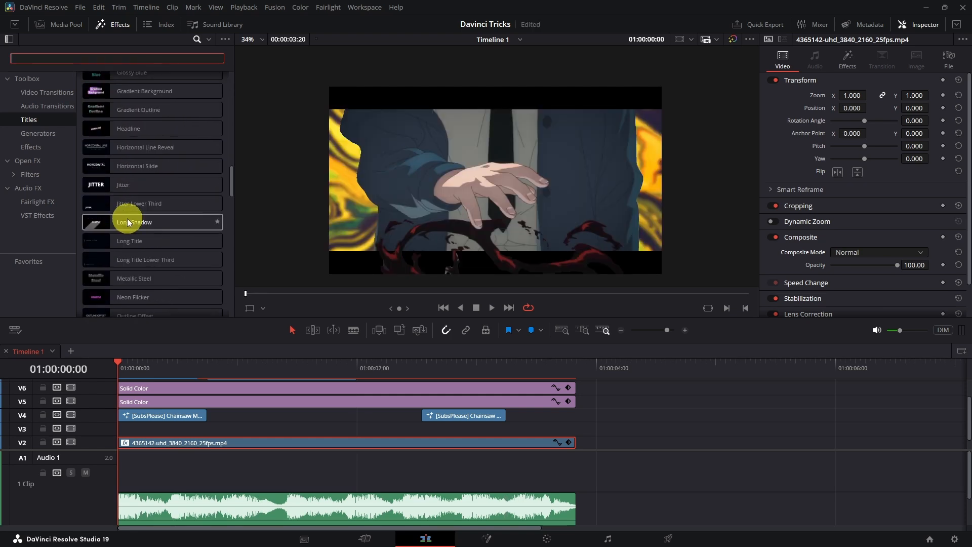
left_click(119, 185)
left_click_drag(118, 185, 134, 431)
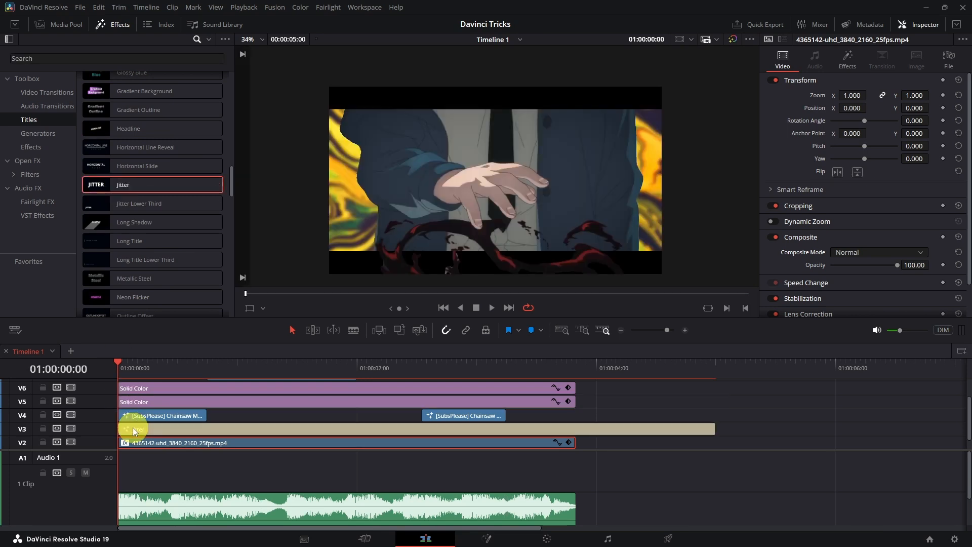
Step: Trim the Jitter title's end to match the background clip, giving it a duration of 03:20
left_click_drag(132, 366, 106, 378)
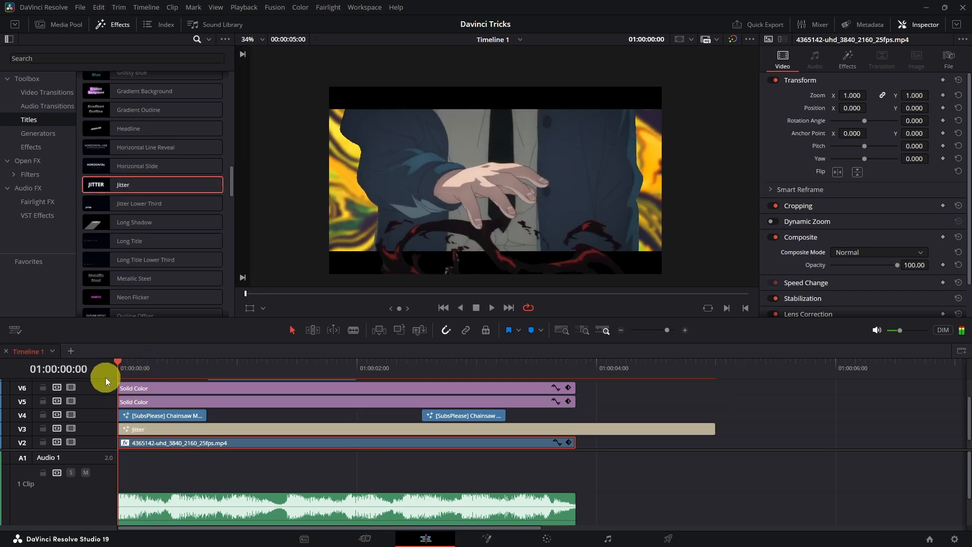
left_click(366, 430)
left_click_drag(707, 429, 570, 426)
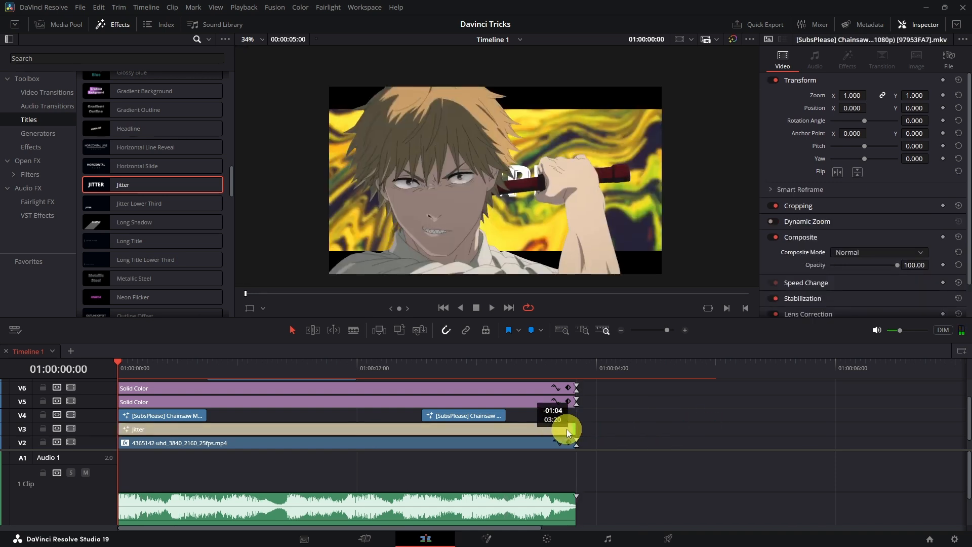
Step: Shift the Jitter title 14 frames later on V3 and play the edit to check its timing
left_click(830, 88)
double_click(785, 147)
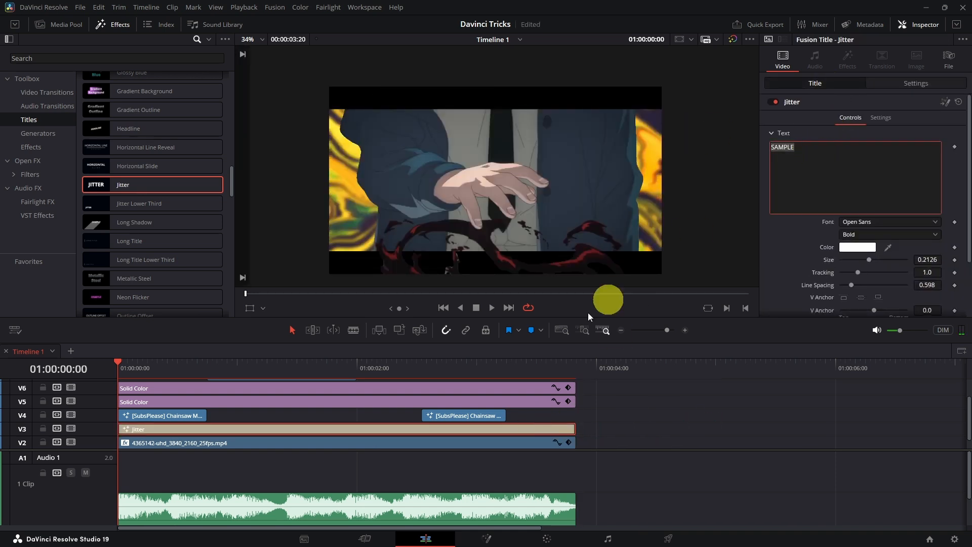
mouse_move(901, 335)
left_click_drag(900, 331, 915, 332)
key("space")
left_click_drag(216, 431, 289, 431)
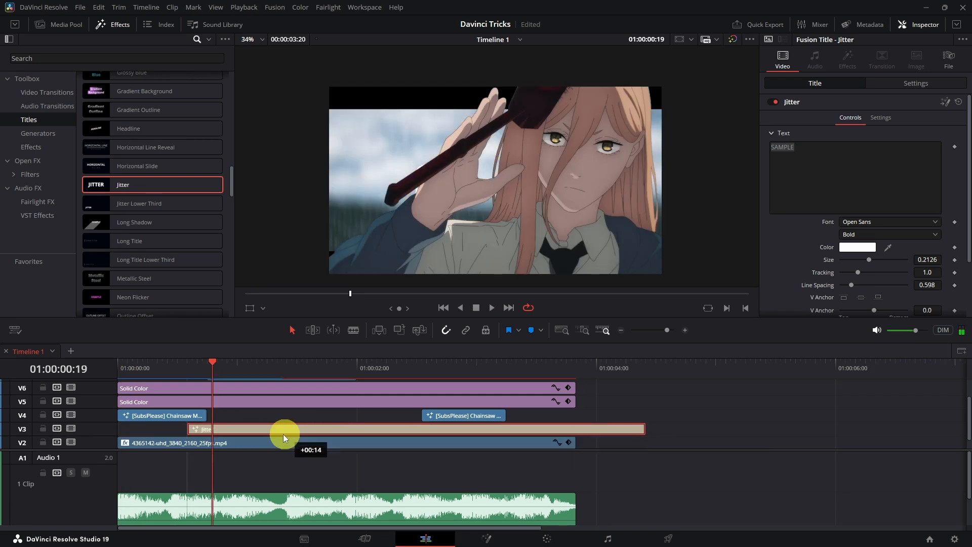
key("space")
key("space")
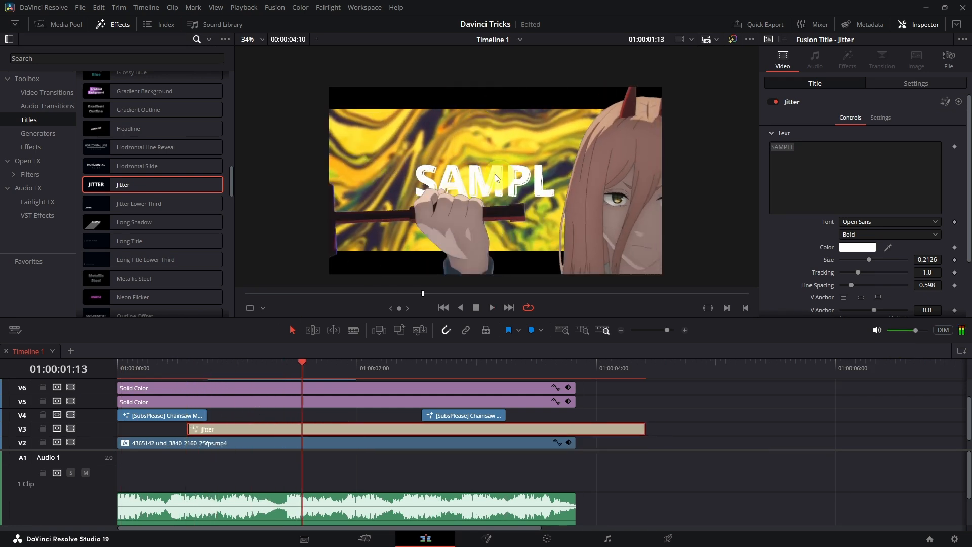
Step: Open the Jitter title in the Fusion page and expand the Jitter group to expose its nodes
left_click_drag(238, 373, 273, 378)
left_click_drag(915, 331, 912, 331)
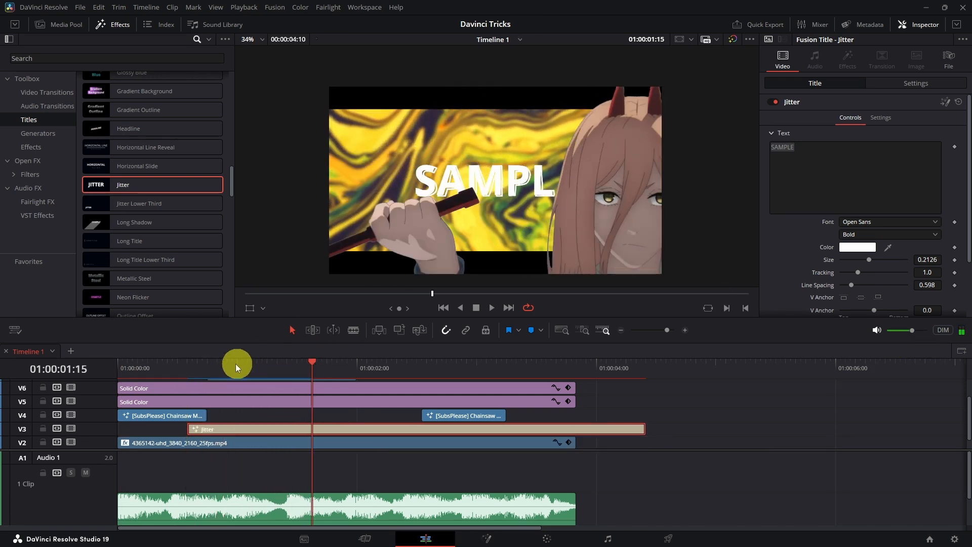
left_click_drag(207, 368, 252, 369)
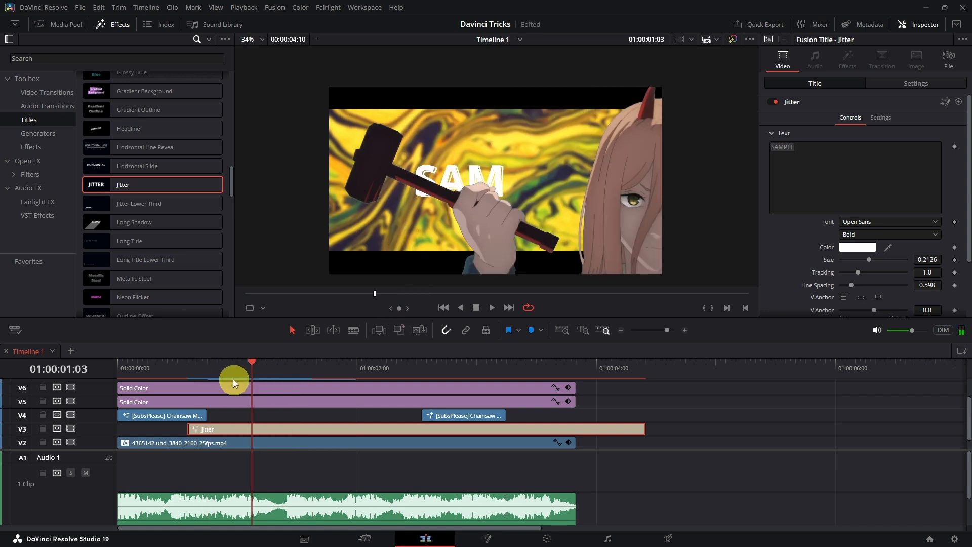
right_click(241, 429)
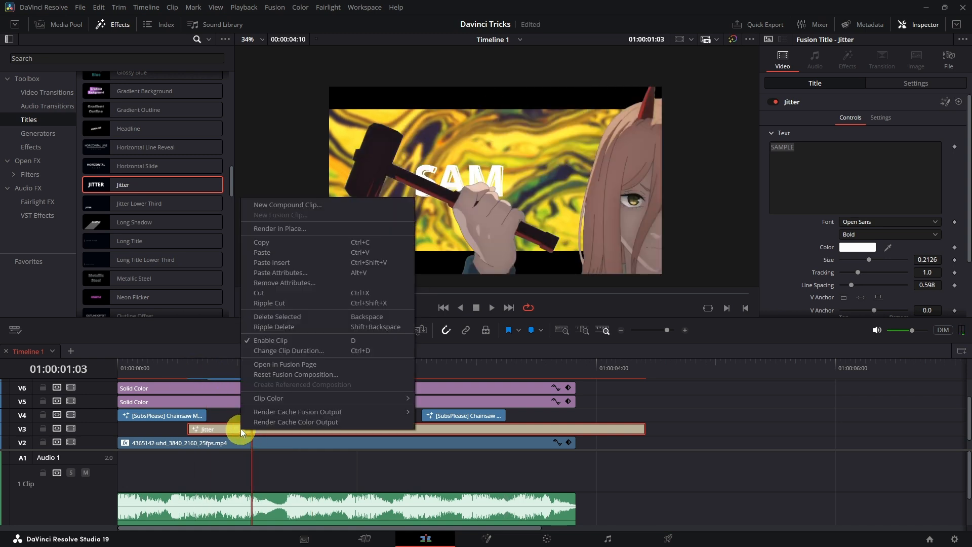
left_click(271, 366)
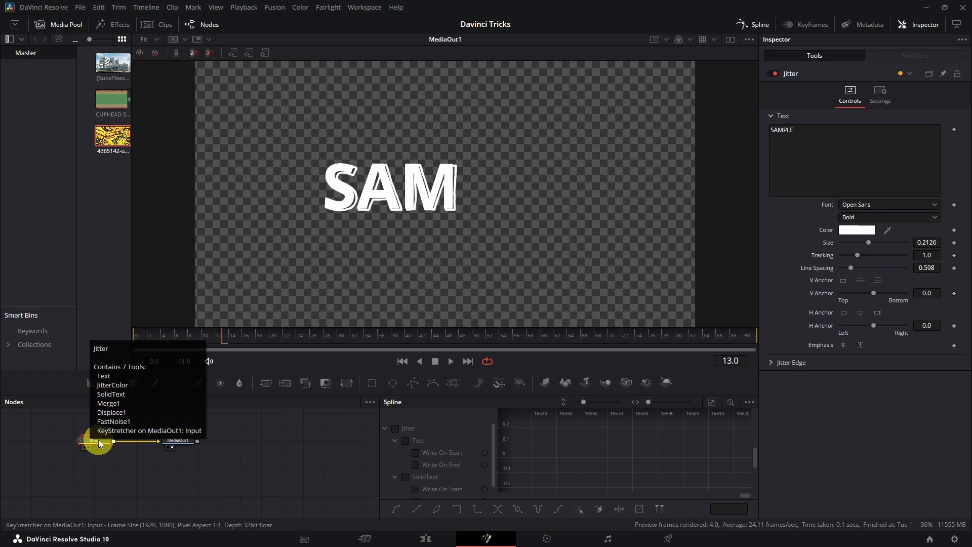
right_click(91, 442)
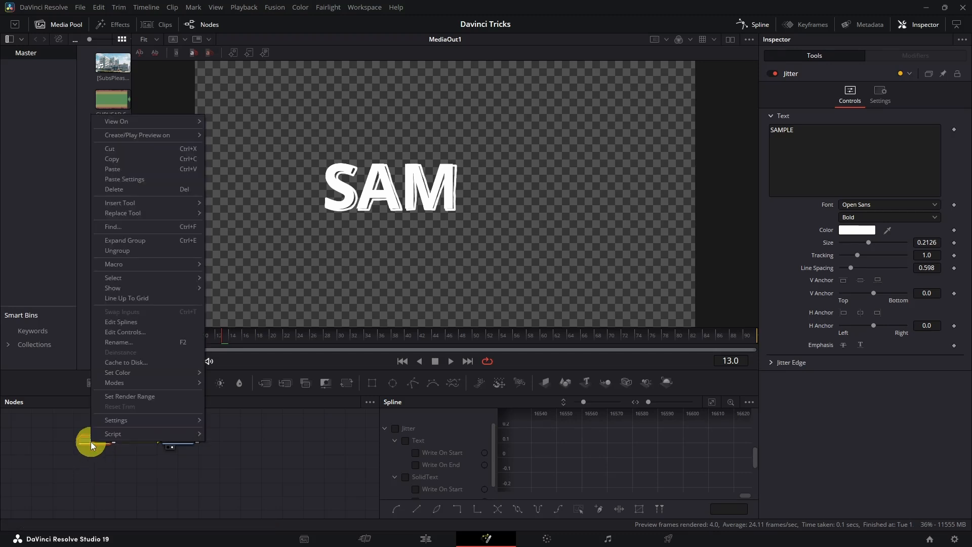
left_click(122, 241)
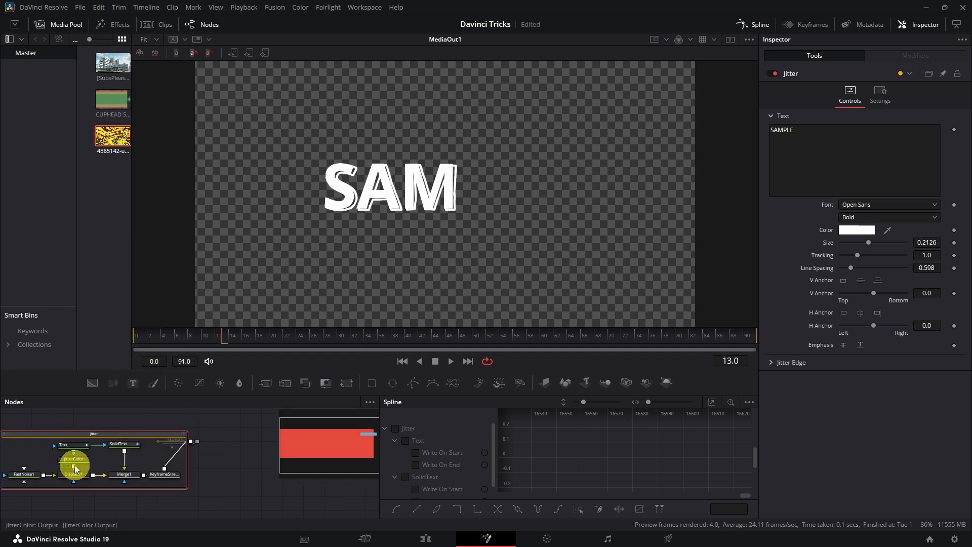
Step: Remove the Text node's Write On keyframe at frame 3 and return to the Edit page
left_click(70, 446)
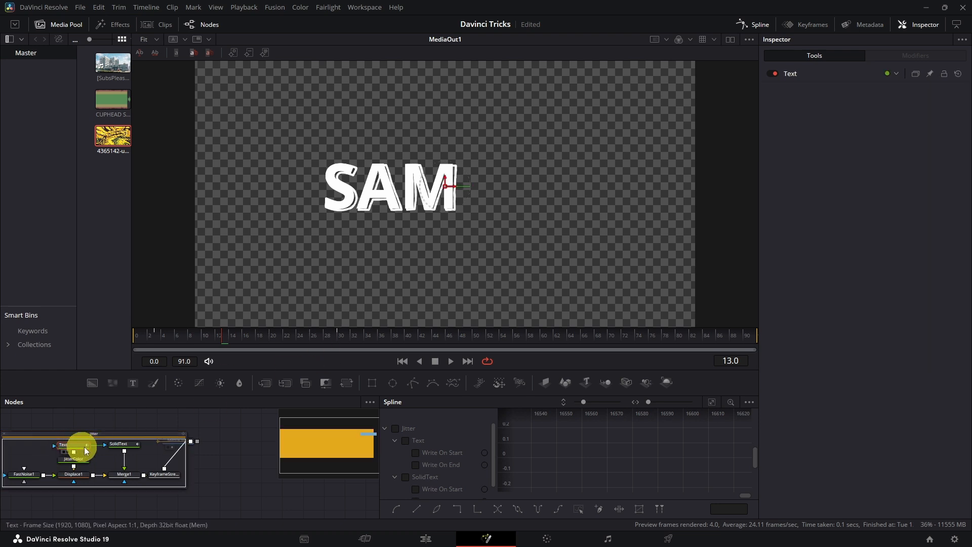
left_click(85, 449)
left_click(75, 446)
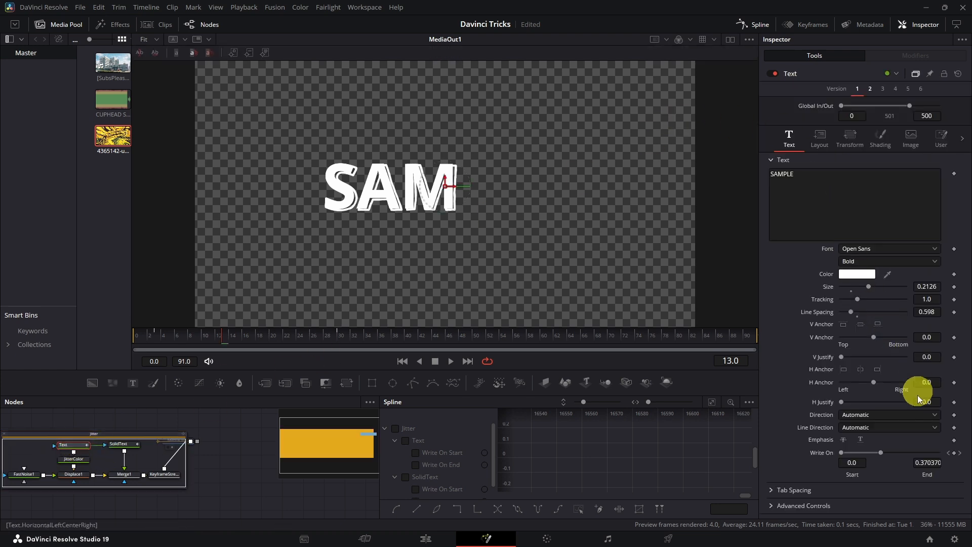
left_click(948, 453)
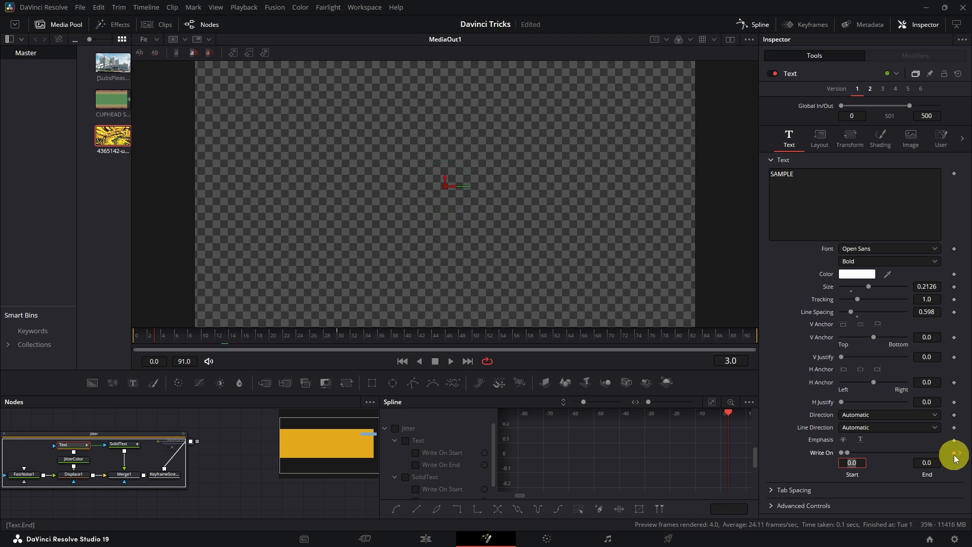
left_click(424, 538)
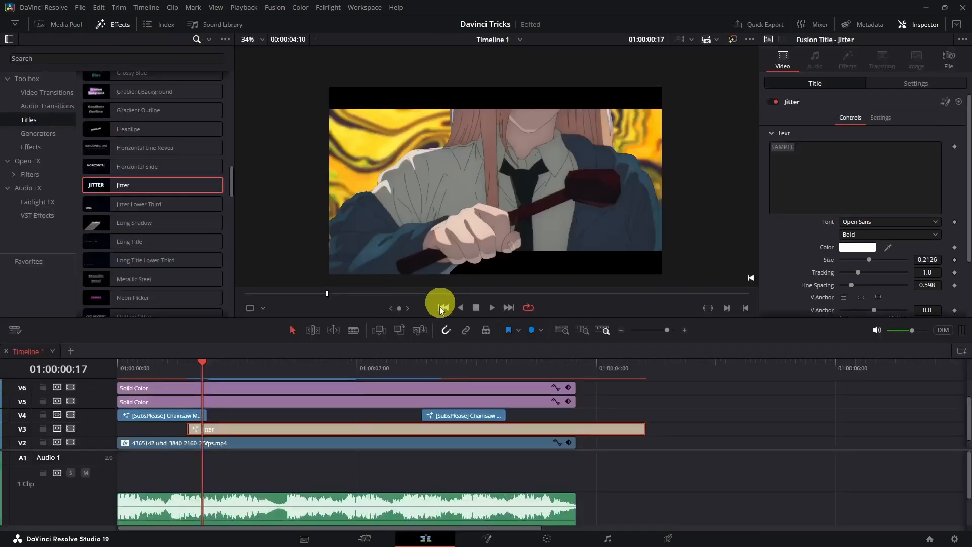
Step: Check how the title appears during playback and replace its text with YA
left_click_drag(205, 375, 258, 380)
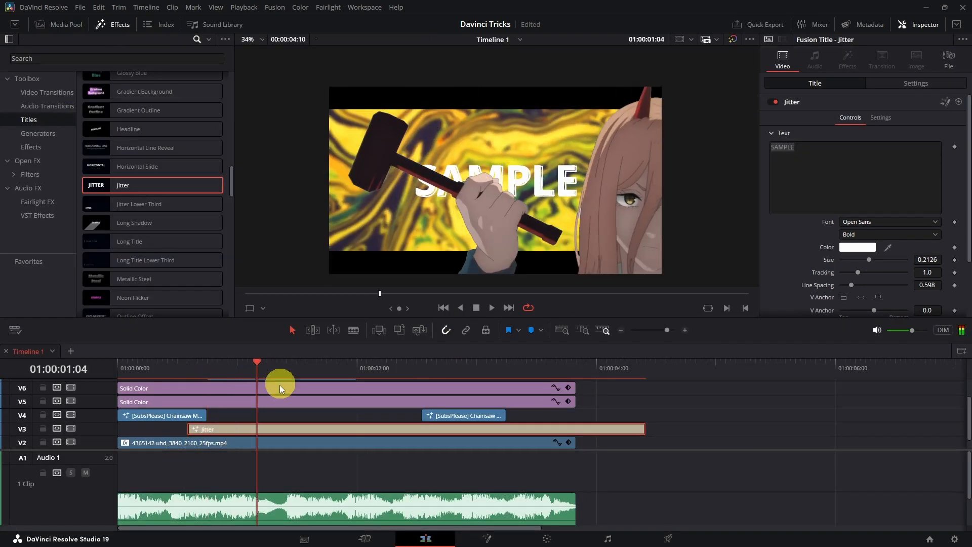
left_click_drag(187, 372, 106, 375)
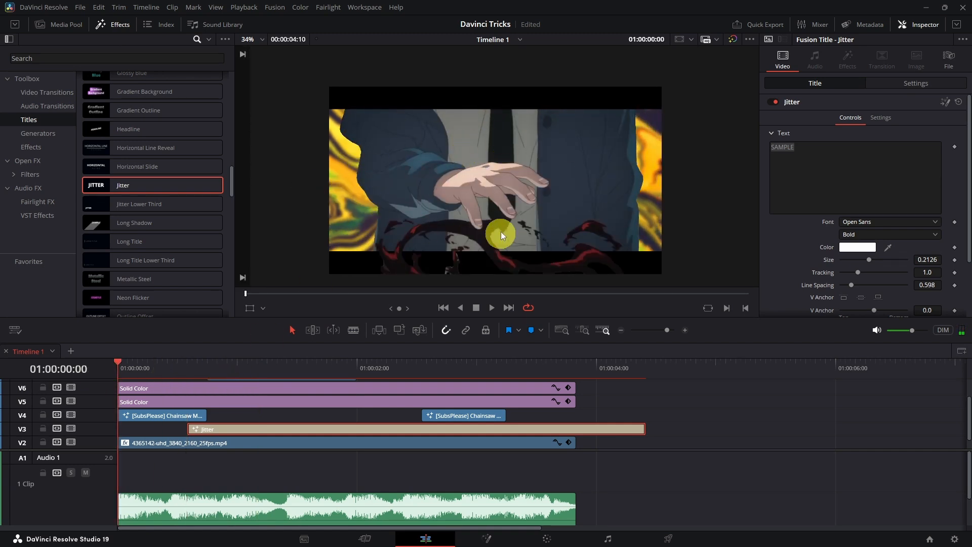
key("space")
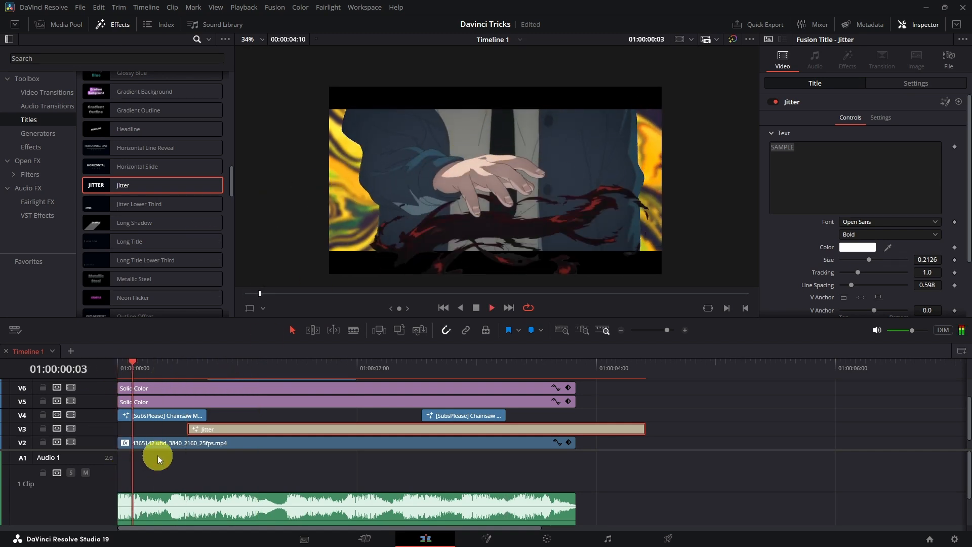
left_click(202, 393)
left_click(808, 157)
type("YA")
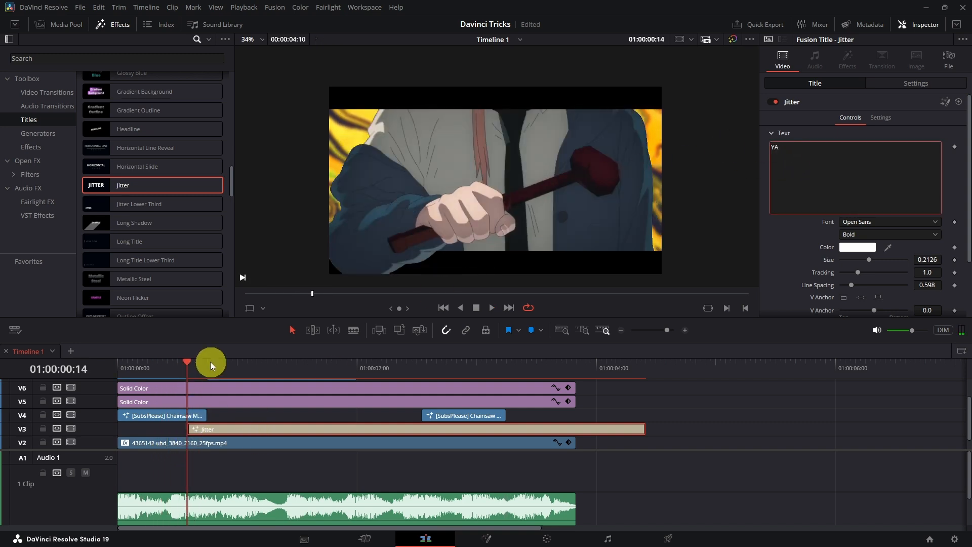
Step: Enlarge the YA title's text to a size of about 0.44
mouse_move(206, 367)
left_mouse_down()
mouse_move(228, 375)
mouse_move(217, 368)
left_mouse_up()
left_click_drag(919, 263, 971, 258)
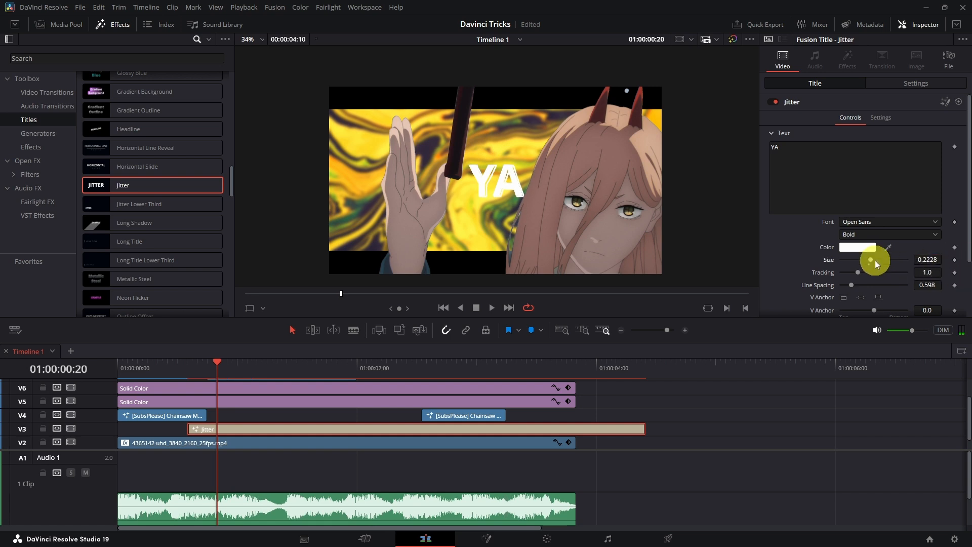
left_click_drag(870, 261, 898, 259)
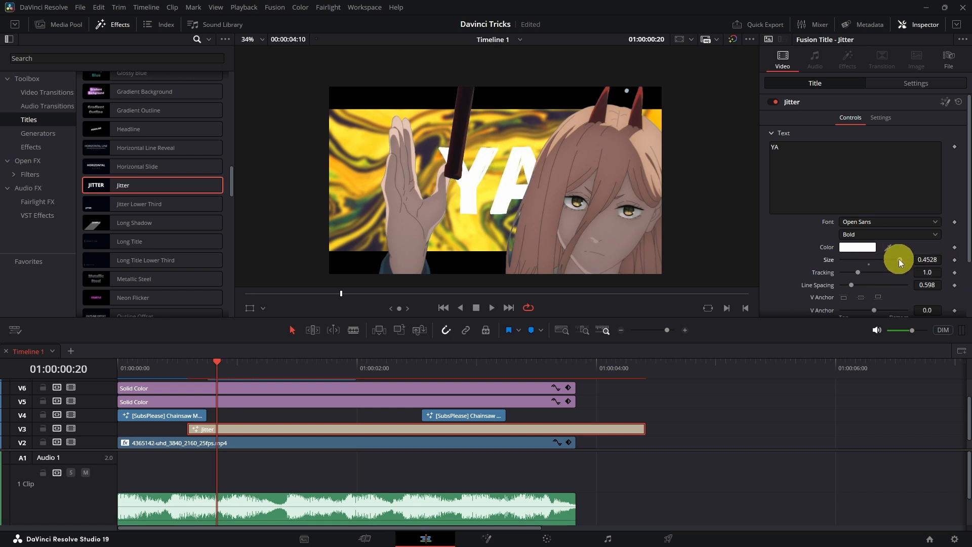
left_click(918, 84)
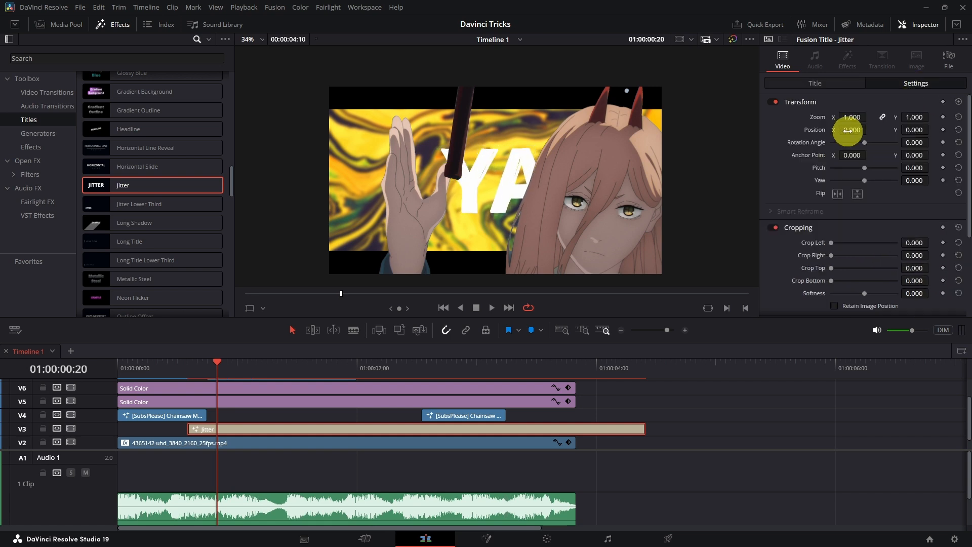
Step: Split the Jitter title on V3 at 01:00:01:18
left_click_drag(213, 376, 327, 376)
key("b")
left_click(339, 429)
key("a")
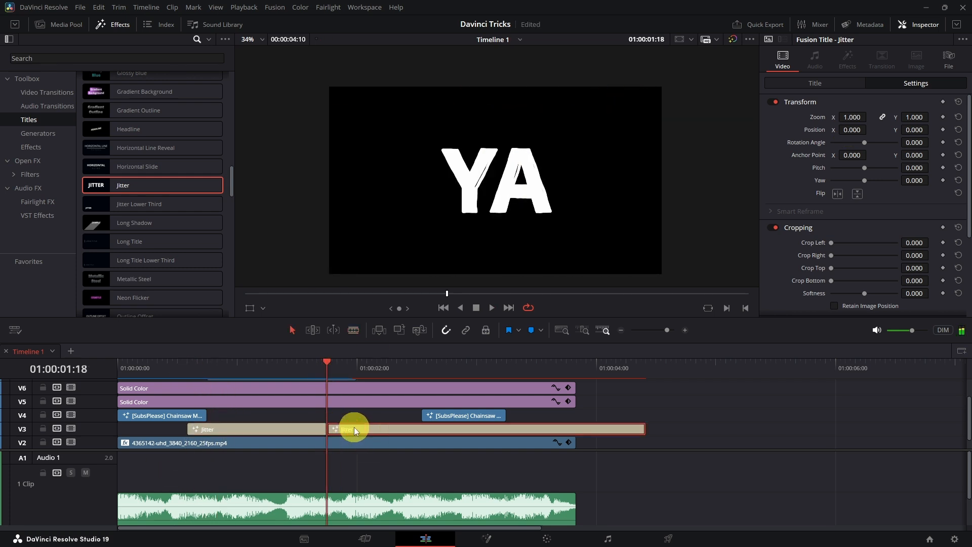
Step: Change the second title segment's text to COLLECT and reduce its size to 0.3583
left_click(824, 86)
left_click_drag(807, 156, 725, 155)
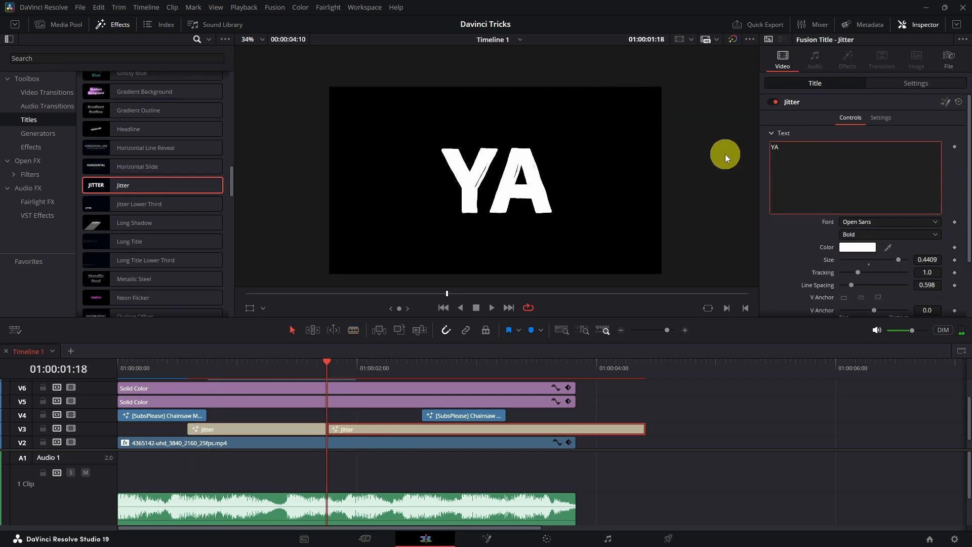
key("BackSpace")
type("COLLECT")
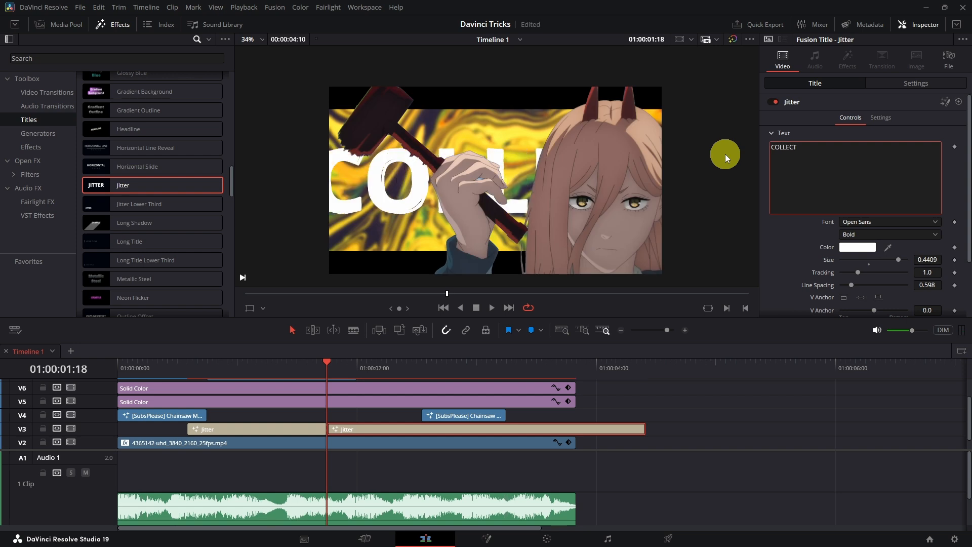
left_click_drag(897, 260, 888, 260)
Step: Split the COLLECT title at 01:00:02:07 and change the new last segment's text to DEBT
left_click_drag(327, 367, 392, 372)
key("ctrl+b")
left_click(411, 429)
left_click_drag(800, 155, 716, 148)
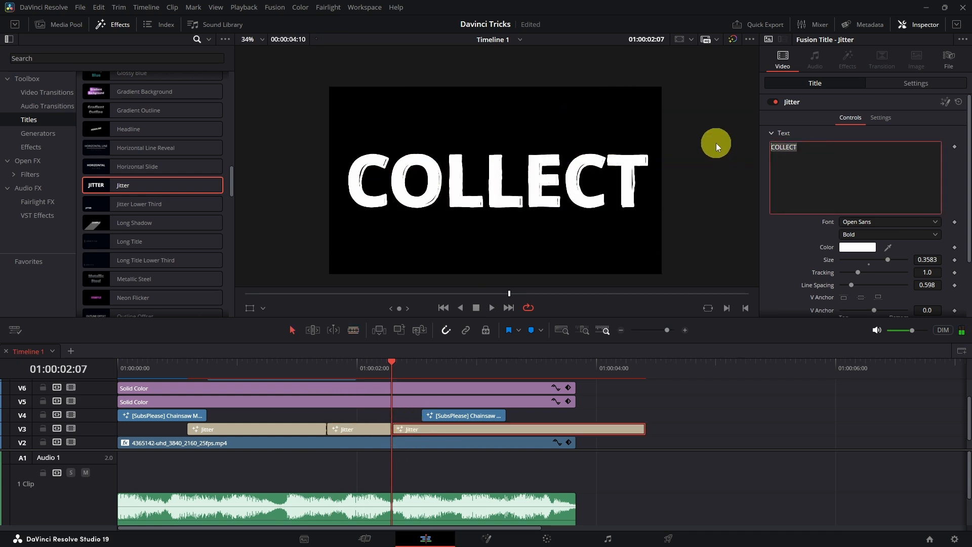
type("DEBT")
Step: Split the DEBT title just after the second V4 clip begins and change the last segment's text to TONIGHT
left_click_drag(392, 365, 427, 370)
key("b")
left_click(428, 428)
key("a")
left_click(441, 428)
left_click_drag(827, 152, 713, 146)
type("TONIGHT")
Step: Trim the TONIGHT title's end to 01:00:03:20 and play the edit from the start
left_click(577, 367)
left_click_drag(643, 429, 574, 429)
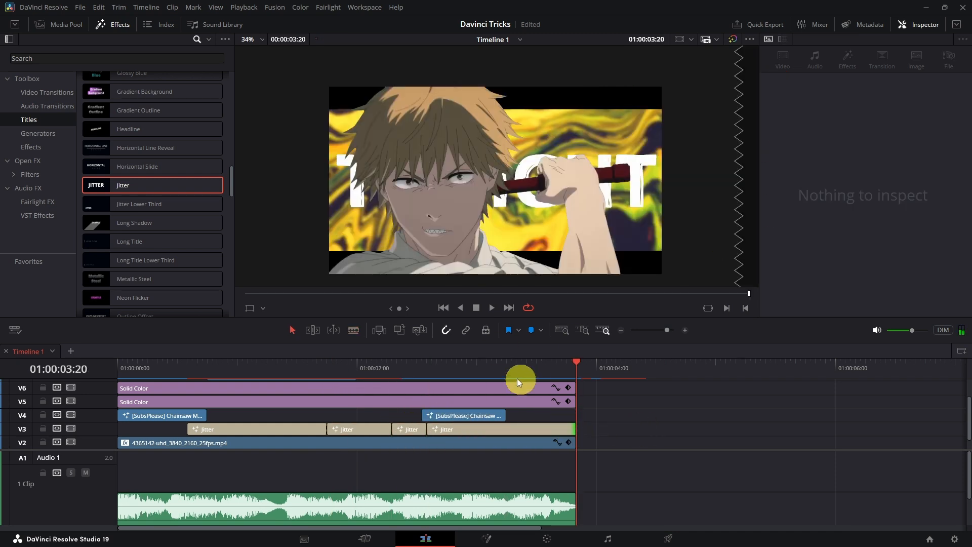
key("Home")
key("space")
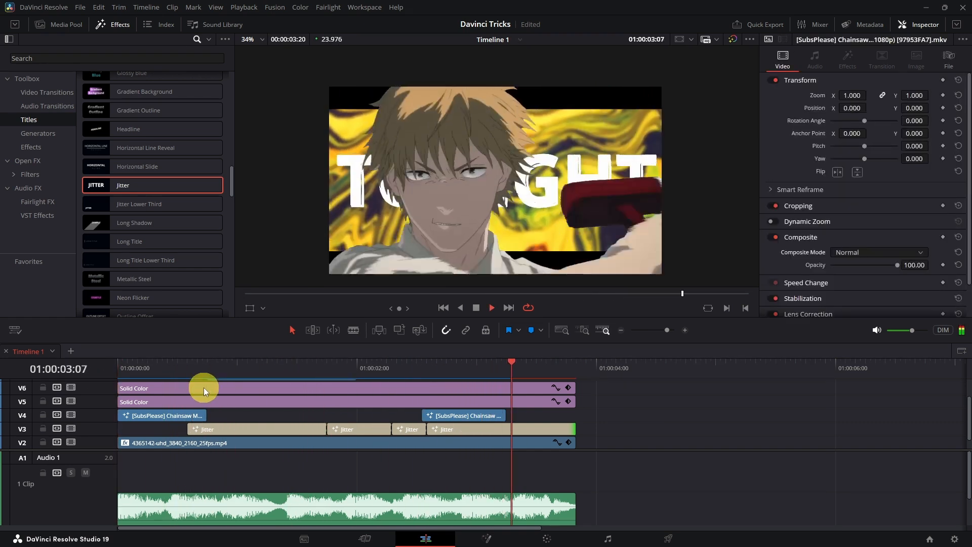
key("space")
Step: Add Transform keyframes to the YA title at 01:00:00:18 with a zoom of 1.180
left_click(273, 428)
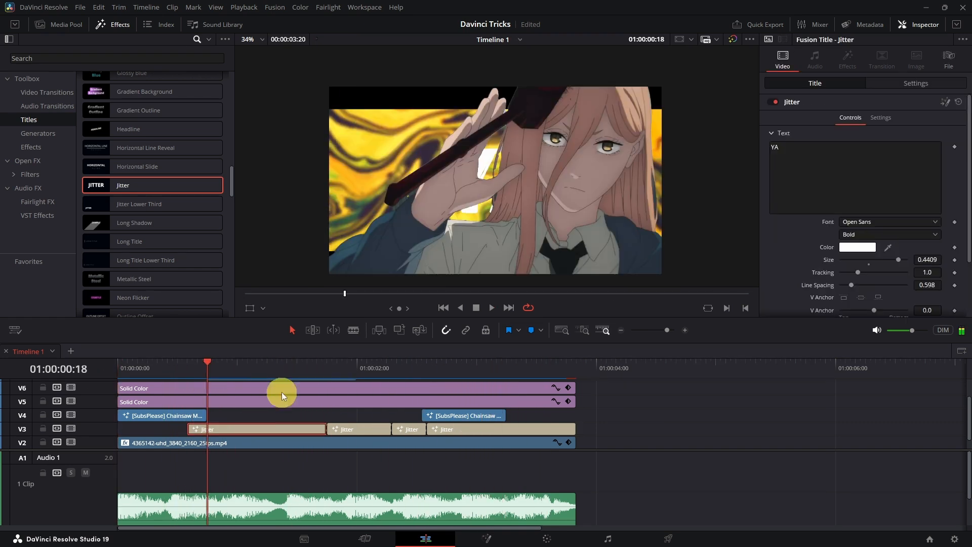
left_click(911, 82)
left_click(943, 102)
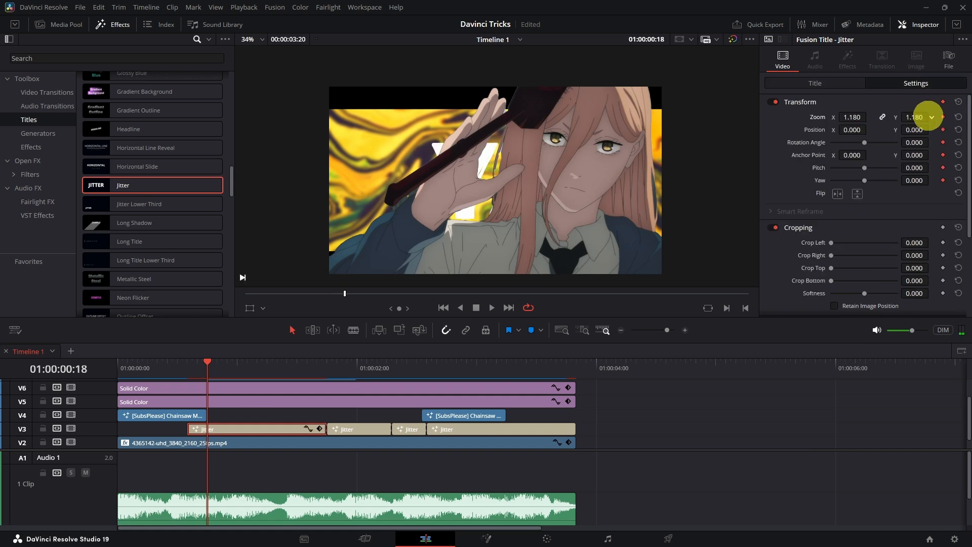
scroll(920, 117, "up", 3)
Step: Keyframe the YA title's zoom to 1.530 a few frames on and to 1.390 at 01:00:00:23
key("Right")
key("Right")
key("Right")
left_click_drag(919, 114, 932, 116)
key("Right")
key("Right")
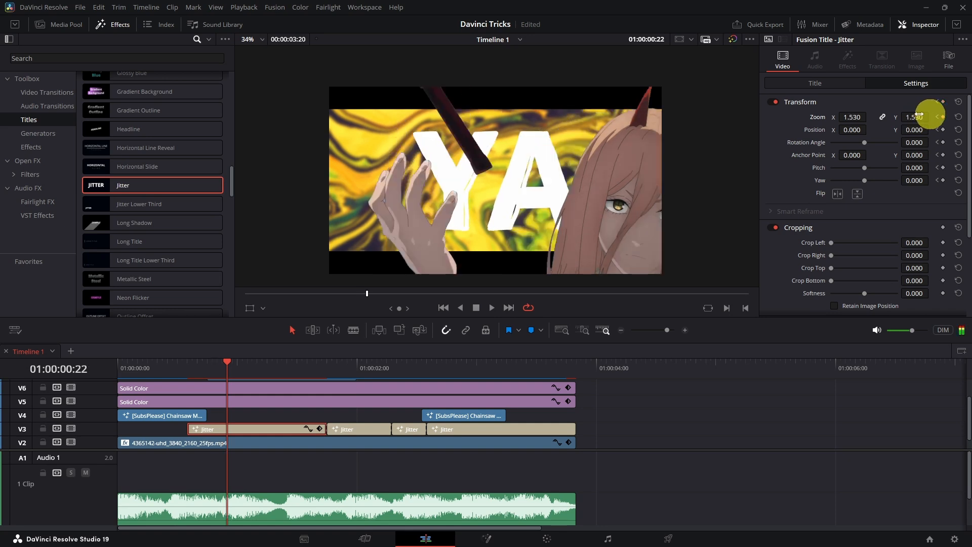
left_click_drag(919, 115, 912, 115)
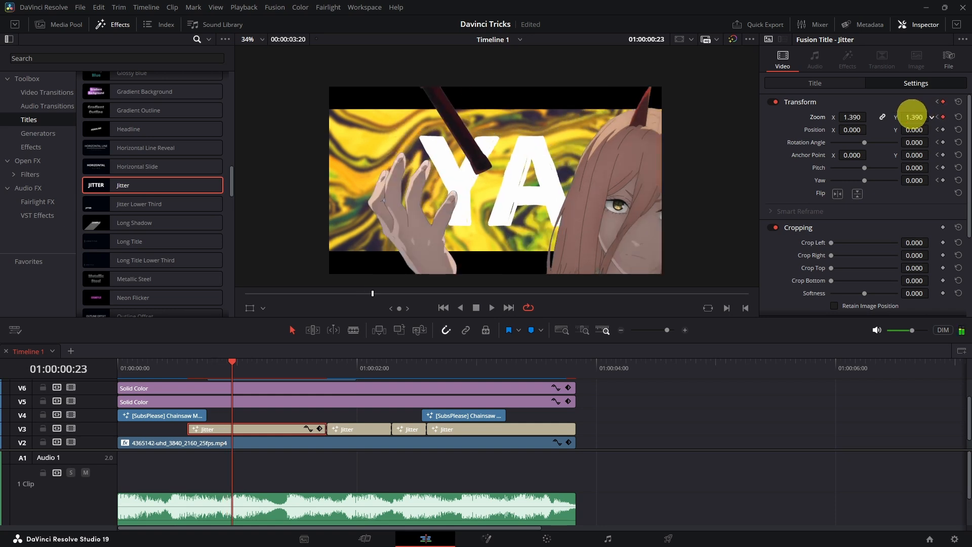
Step: Add Transform keyframes to the COLLECT title at 01:00:01:18 and set its zoom to 1.010 at 01:00:01:23
scroll(241, 409, "up", 2)
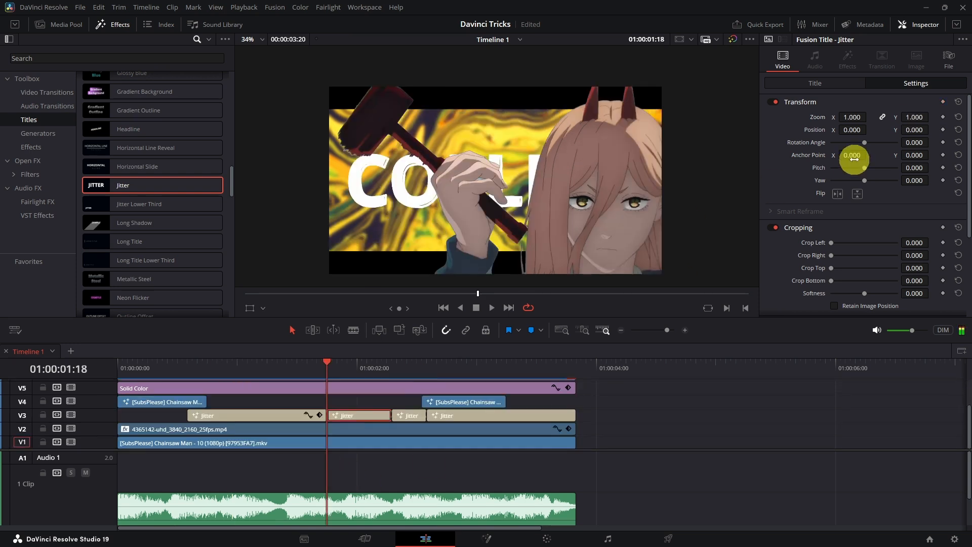
left_click(943, 102)
mouse_move(913, 115)
left_mouse_down()
mouse_move(904, 117)
mouse_move(929, 114)
mouse_move(910, 114)
left_mouse_up()
key("Right")
key("Right")
key("Right")
key("Right")
key("Right")
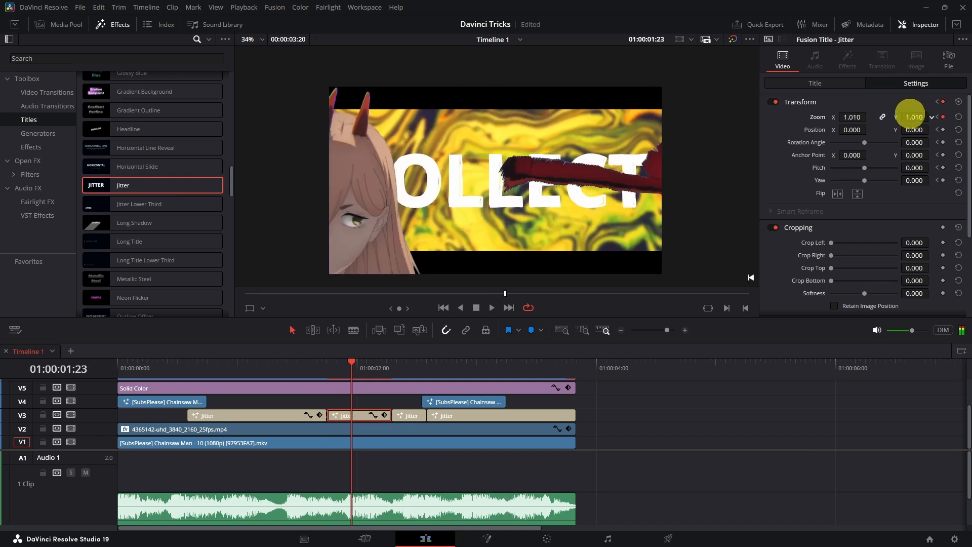
Step: Add Transform keyframes to the DEBT title at 01:00:02:07 and set its zoom to 1.050 at 01:00:02:10
key("Right")
key("Right")
key("Right")
key("Right")
key("Right")
key("Right")
key("Right")
key("Right")
key("Right")
left_click(403, 414)
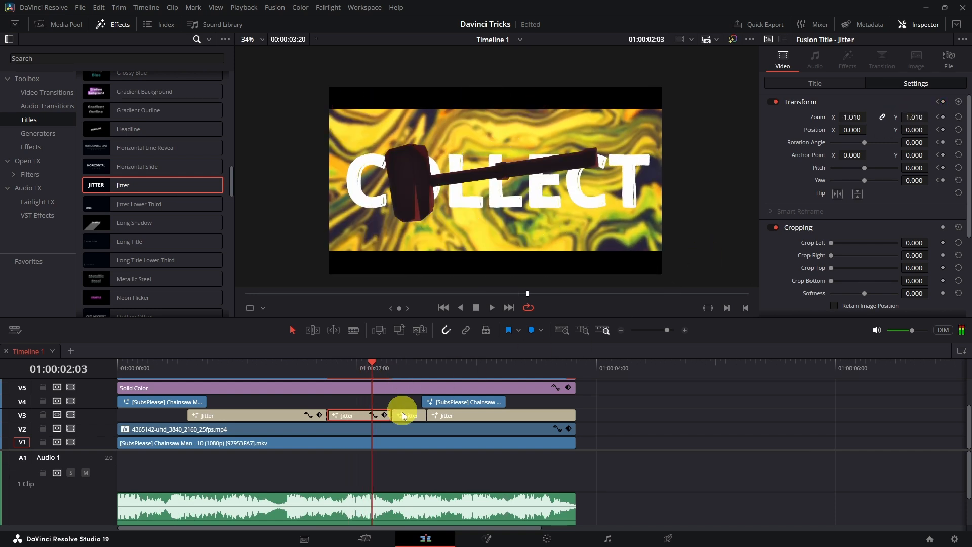
left_click(943, 102)
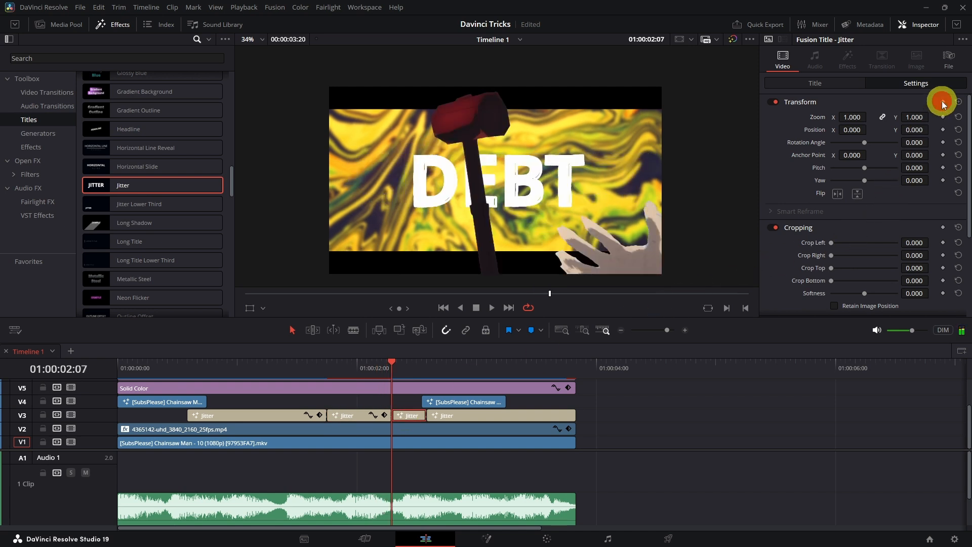
left_click_drag(925, 115, 923, 114)
key("Right")
key("Right")
key("Right")
Step: Paste the COLLECT title's video attributes onto the DEBT title at 01:00:02:07
left_click(360, 416)
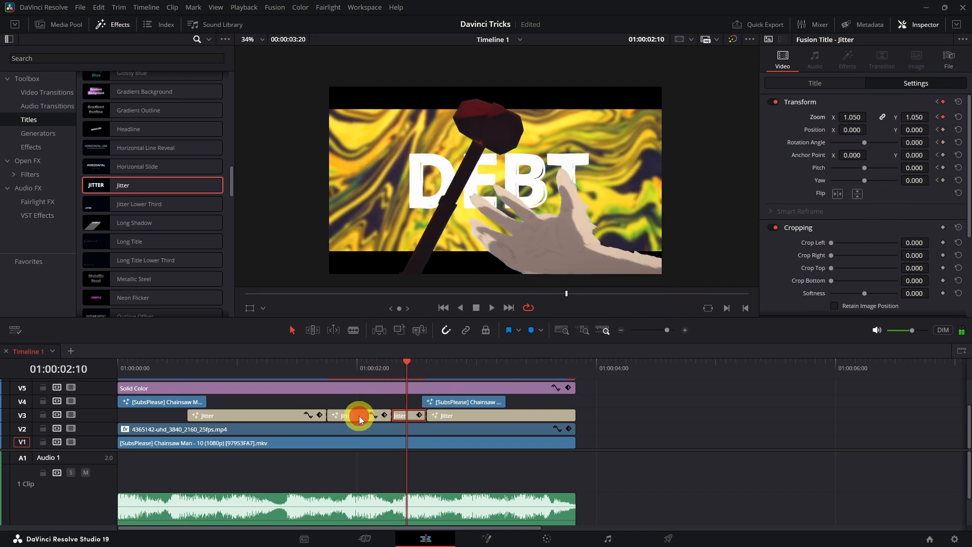
left_click(344, 375)
left_click(401, 413)
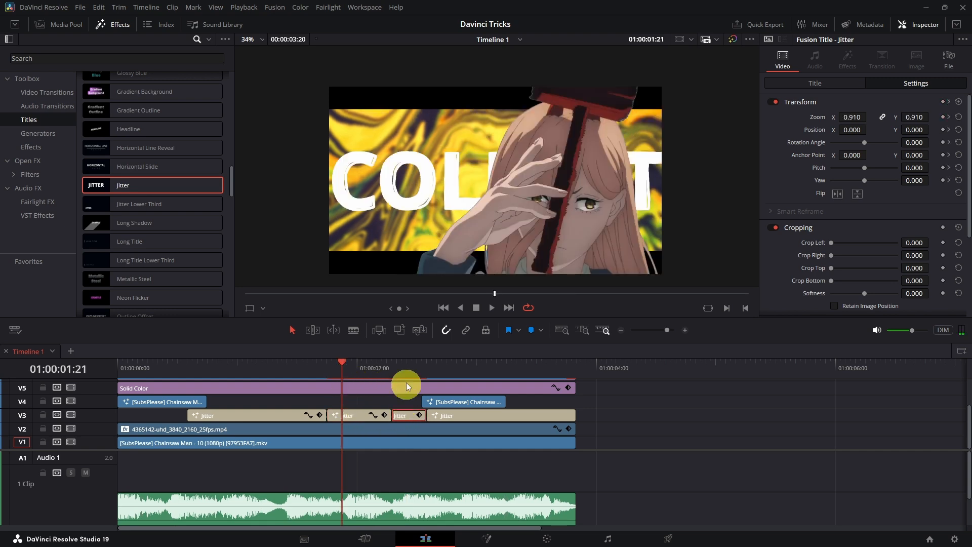
key("Down")
key("alt+v")
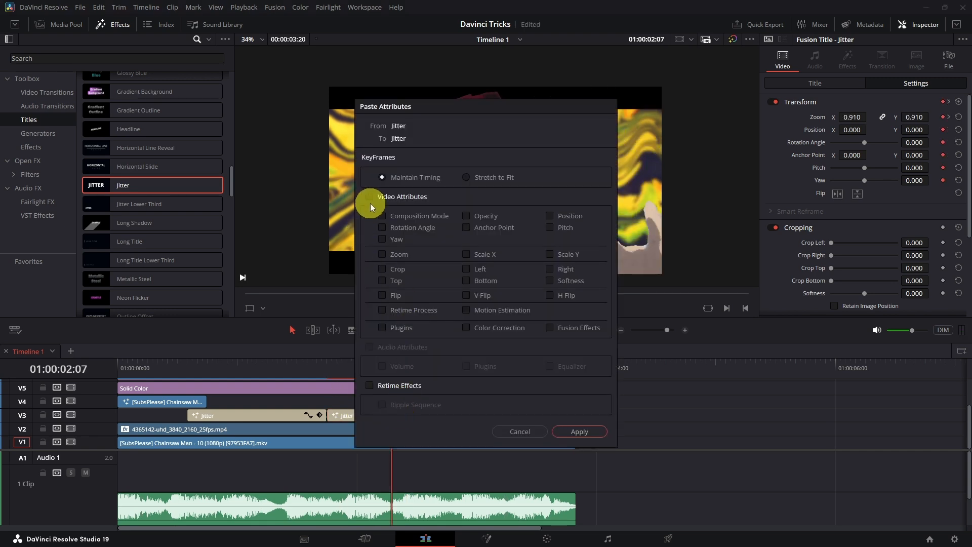
left_click(579, 432)
Step: Paste the DEBT title's zoom keyframes onto the last lyric title with the playhead at 01:00:02:14
left_click_drag(407, 372, 422, 369)
left_click(451, 414)
left_click(406, 415)
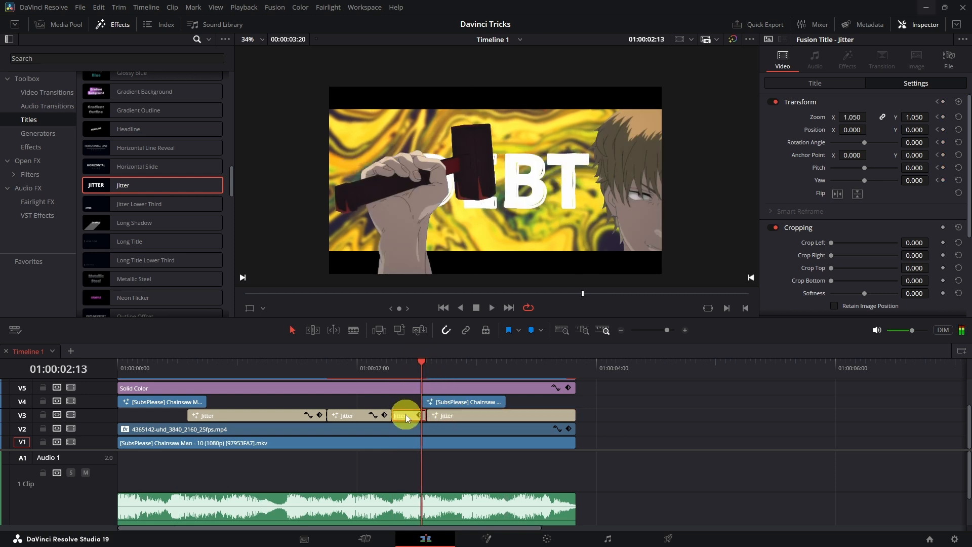
left_click(436, 413)
left_click(426, 368)
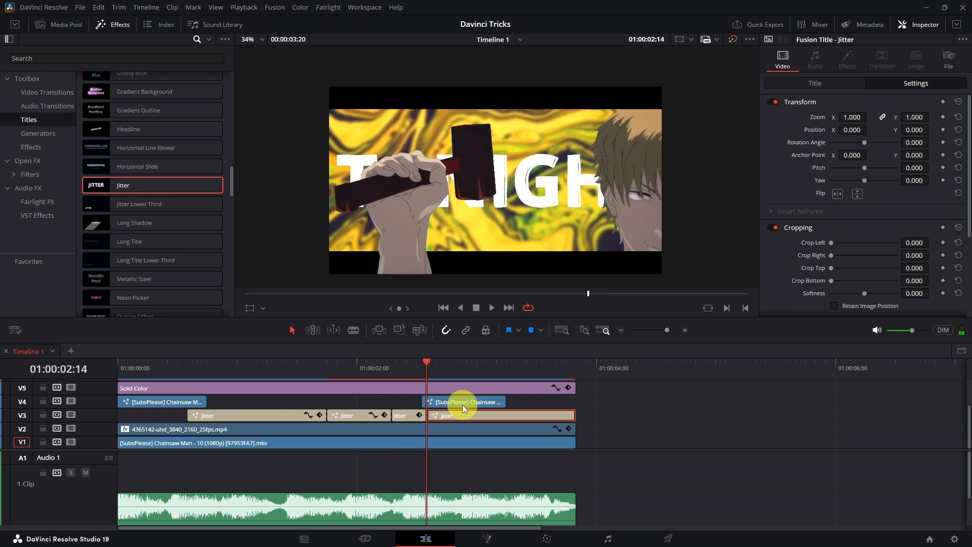
key("alt+v")
left_click(576, 430)
Step: Play back the keyframed lyric titles and look at the Render Cache options
left_click(360, 368)
key("space")
left_click(140, 374)
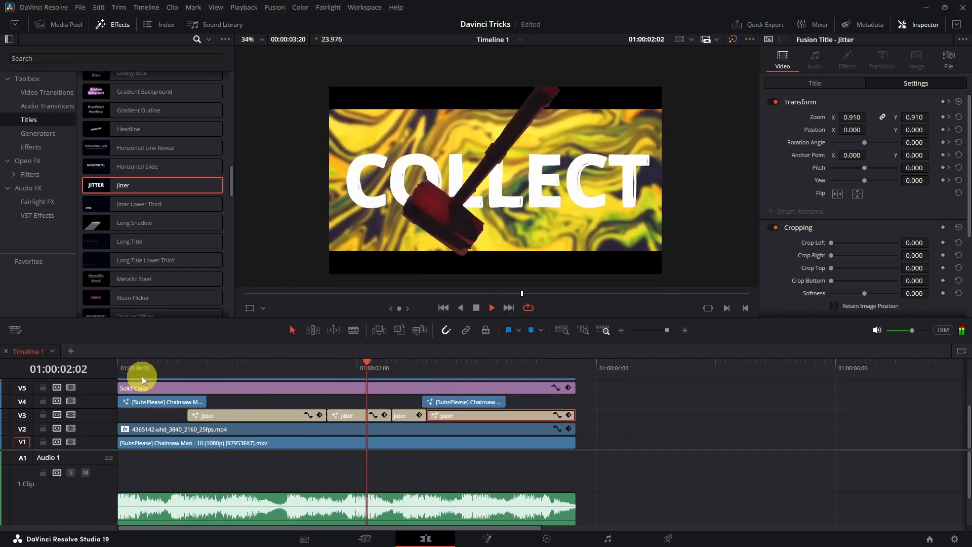
left_click(188, 375)
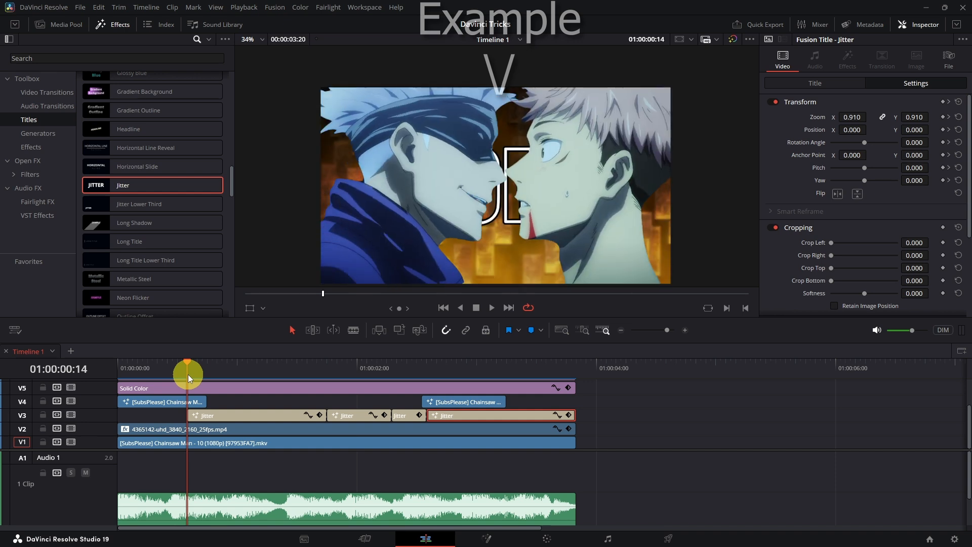
key("space")
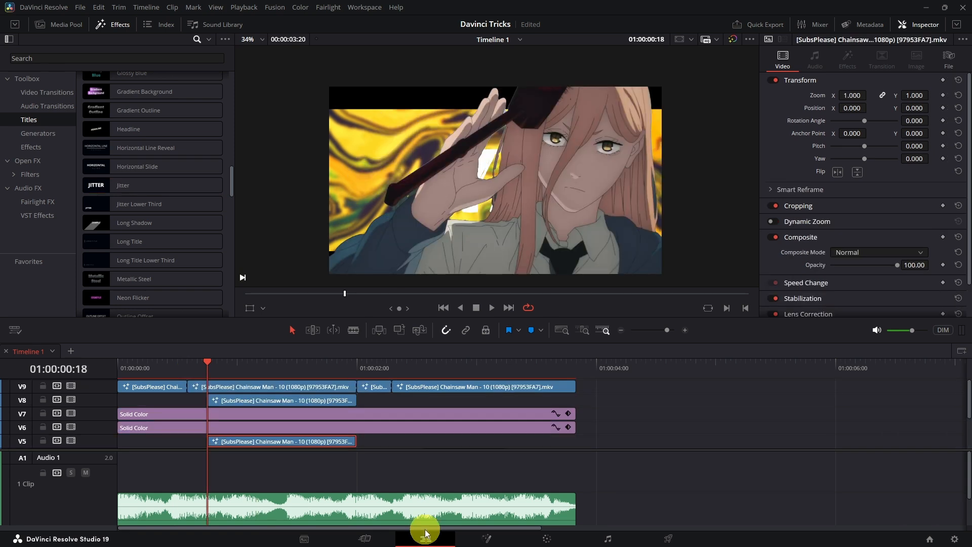
left_click(244, 7)
left_click(270, 60)
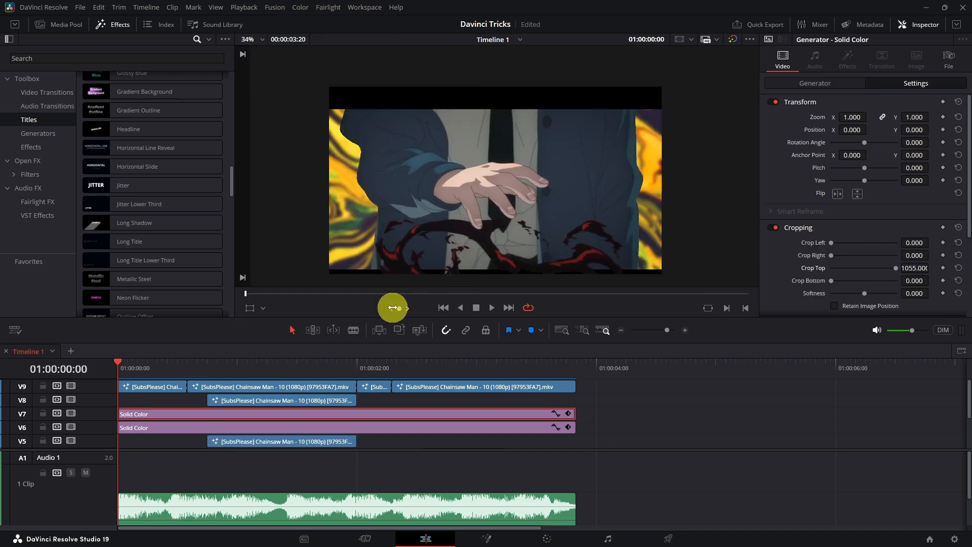
Step: Play the opening shots from the timeline start, return to the beginning and save the project
key("space")
key("space")
key("space")
key("space")
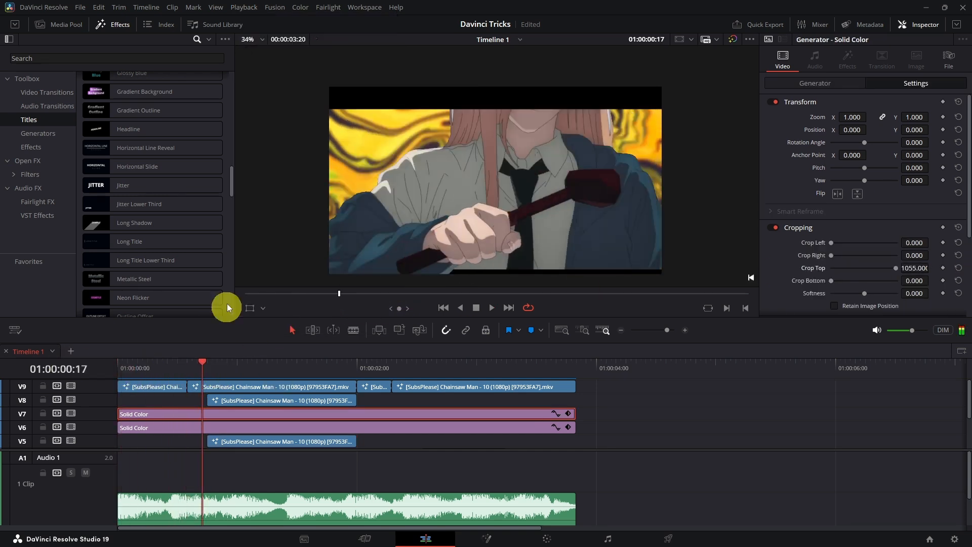
key("Home")
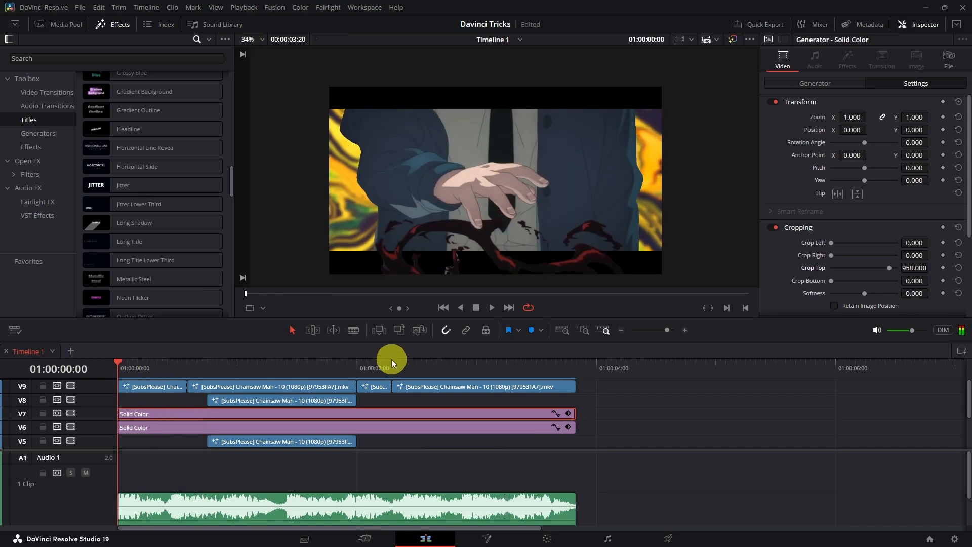
key("ctrl+s")
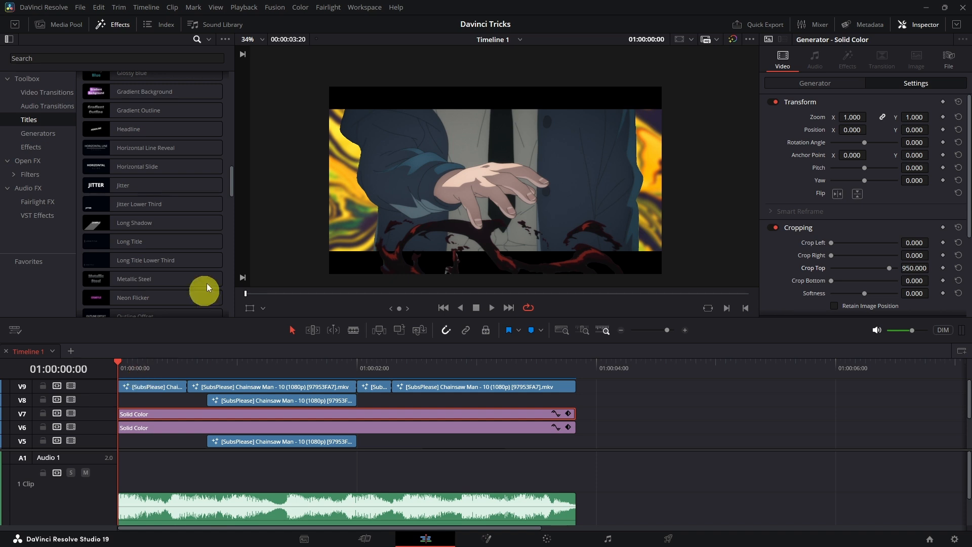
Step: Review the available Render Cache modes and Timeline Playback Resolution choices
left_click(243, 8)
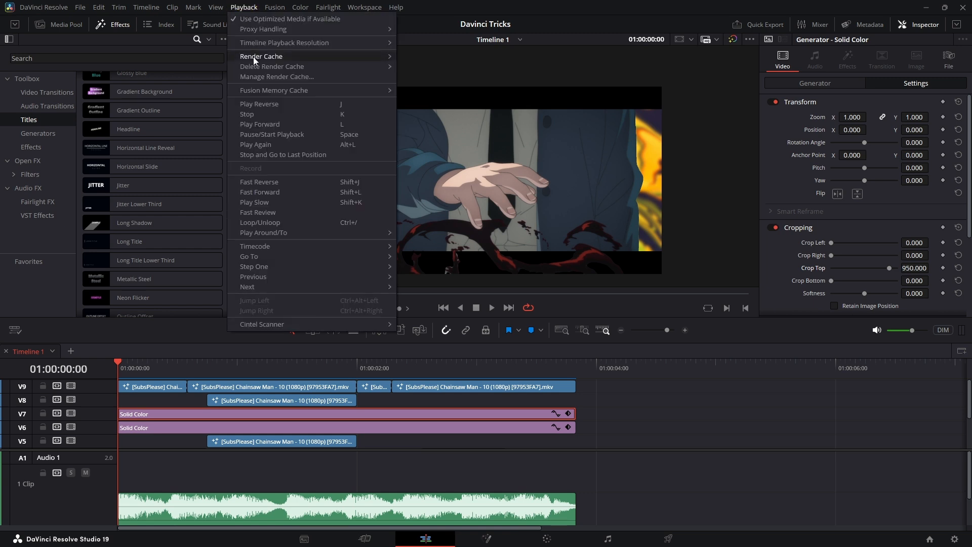
mouse_move(339, 60)
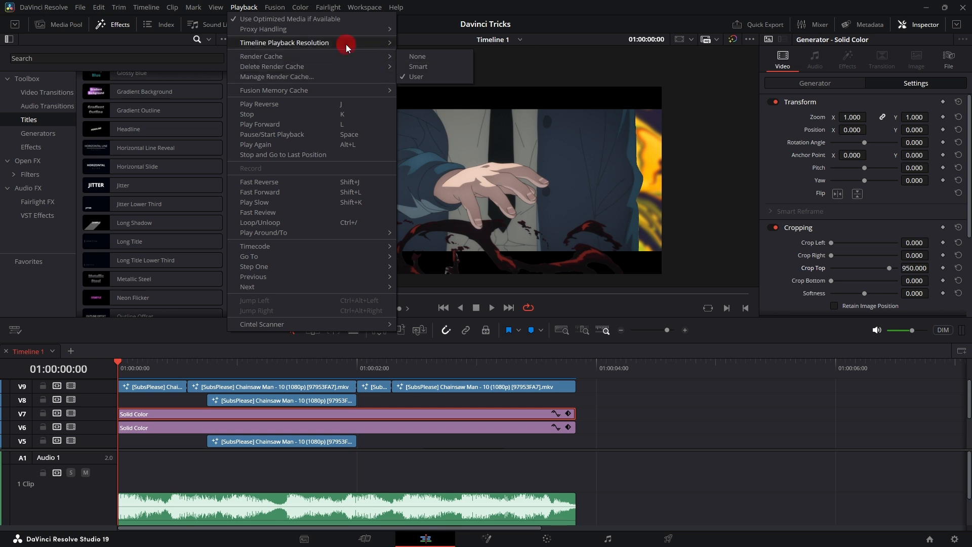
mouse_move(362, 45)
left_click(431, 63)
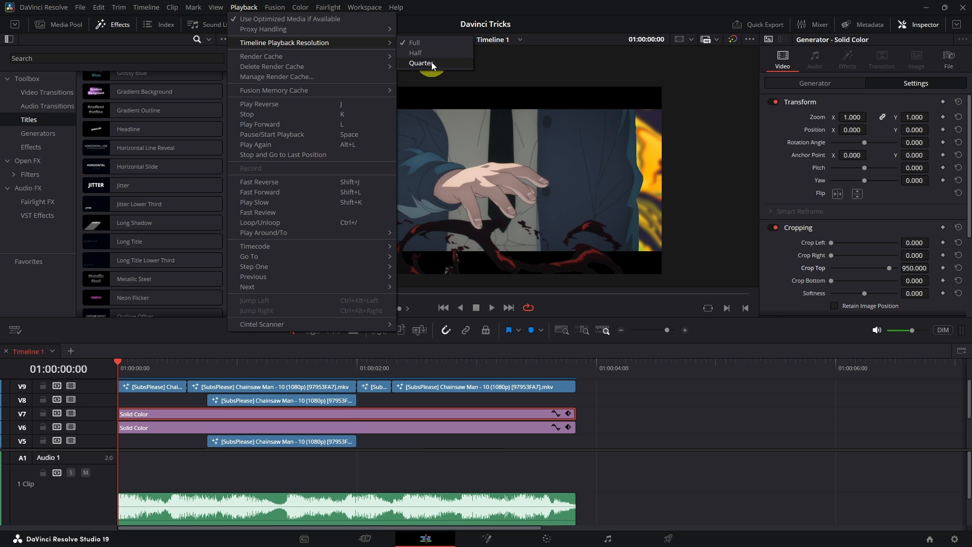
left_click(190, 403)
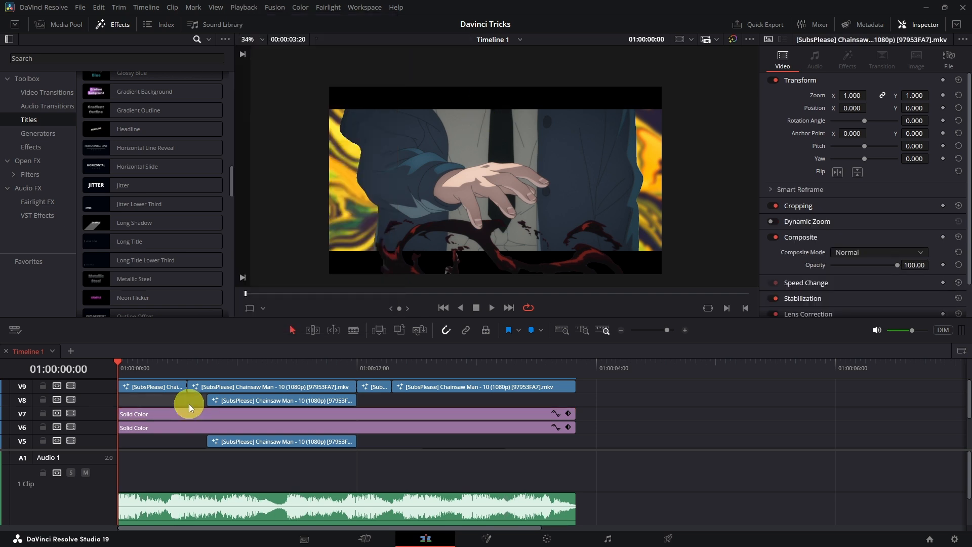
Step: Select all the masked clips on V8 and V9 and open Render in Place for them
left_click(196, 369)
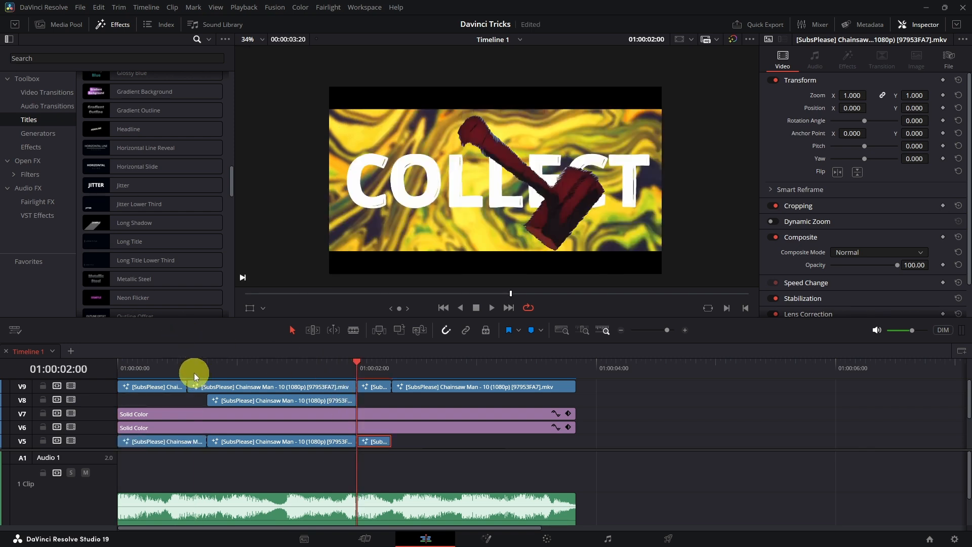
left_click_drag(200, 375, 133, 374)
left_click_drag(594, 390, 158, 391)
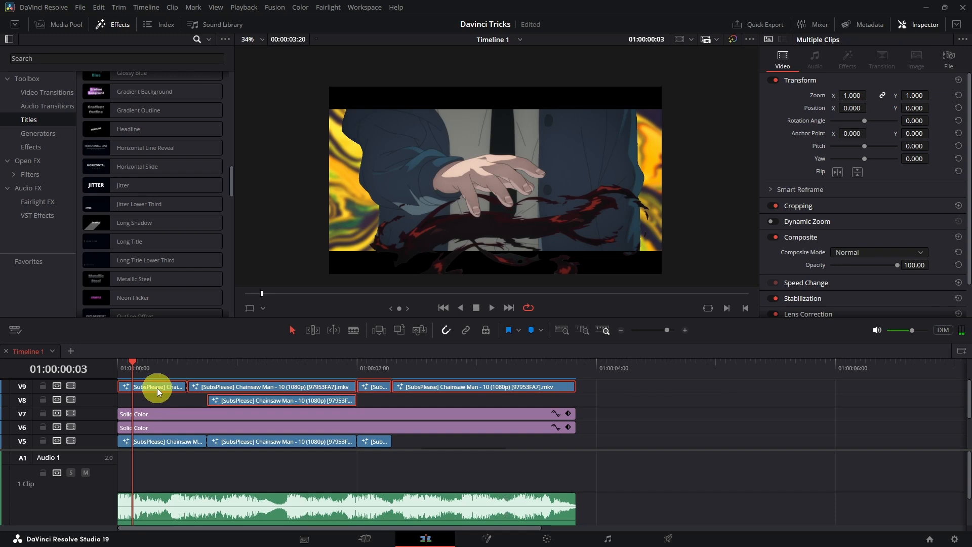
right_click(158, 390)
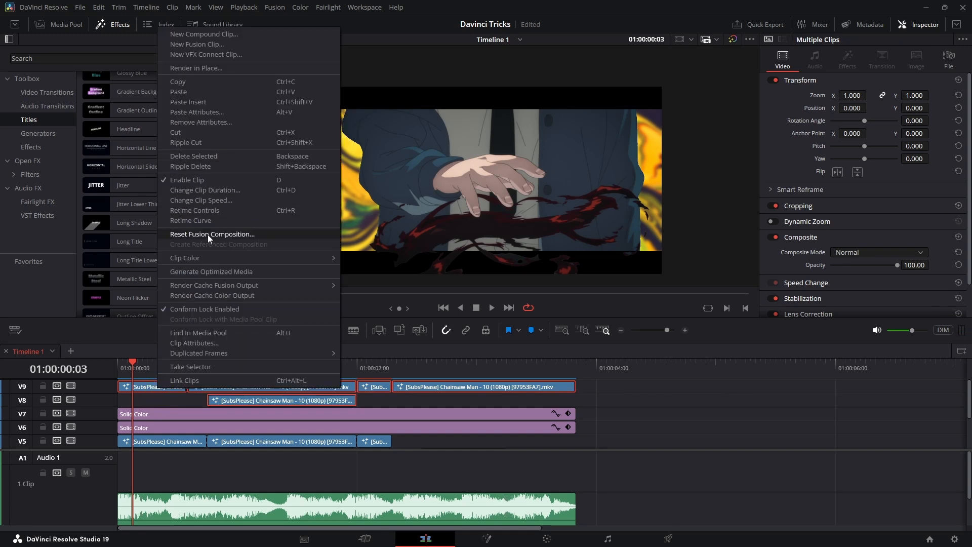
left_click(187, 70)
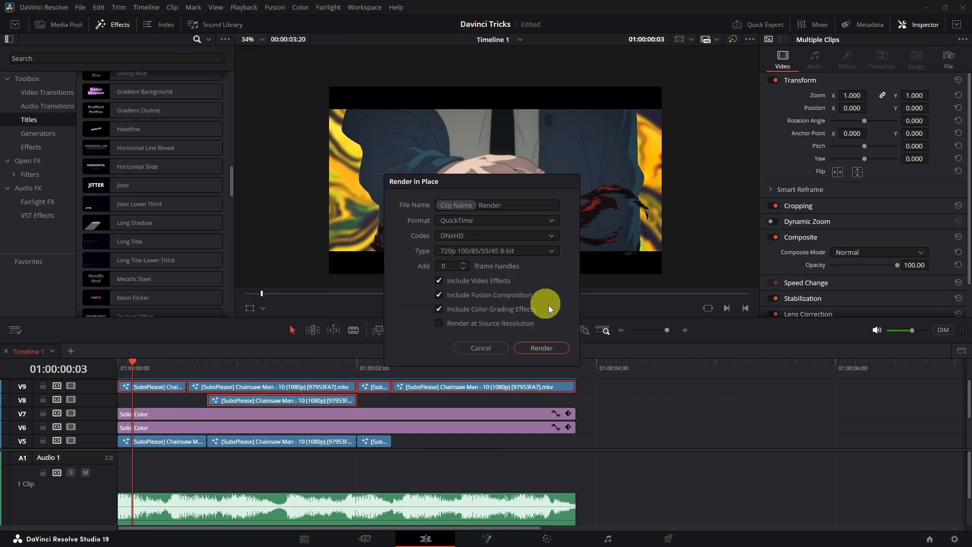
Step: Render the clips as QuickTime DNxHR 444 12-bit at source resolution, saving the files to the New Volume (E:) drive
left_click(469, 233)
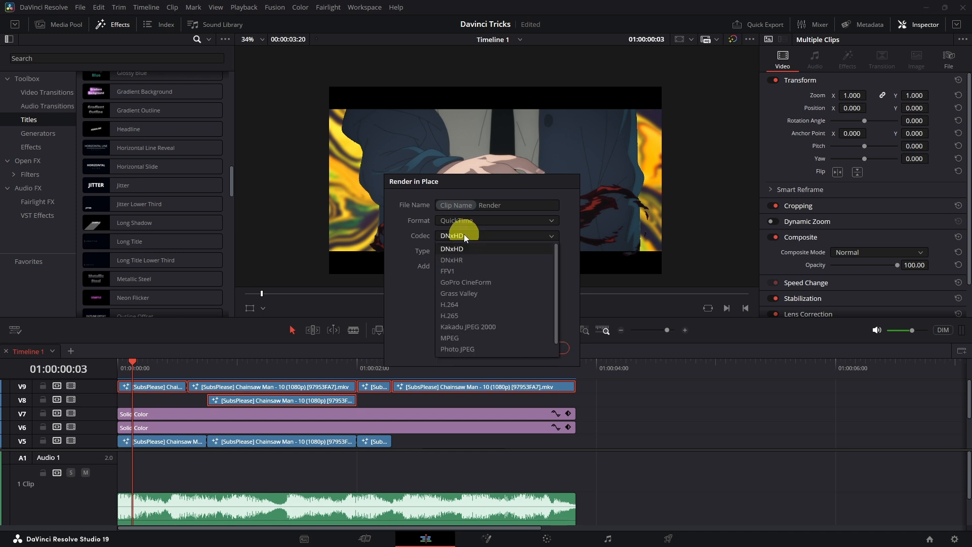
left_click(454, 259)
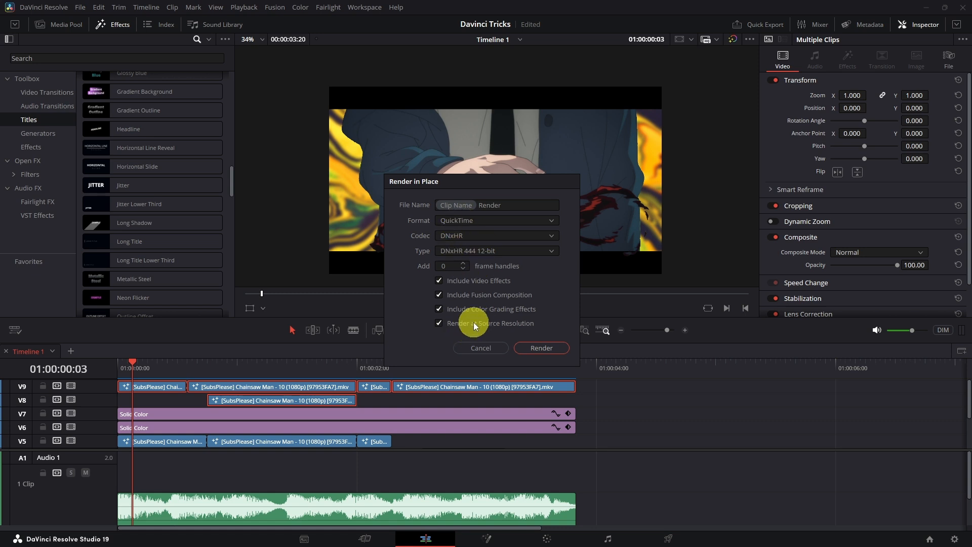
left_click(538, 346)
double_click(141, 205)
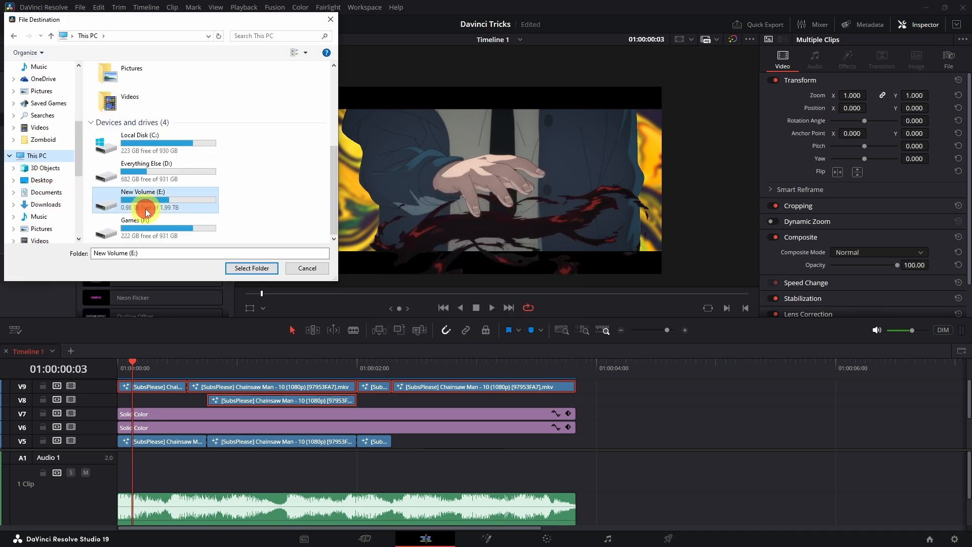
left_click(245, 269)
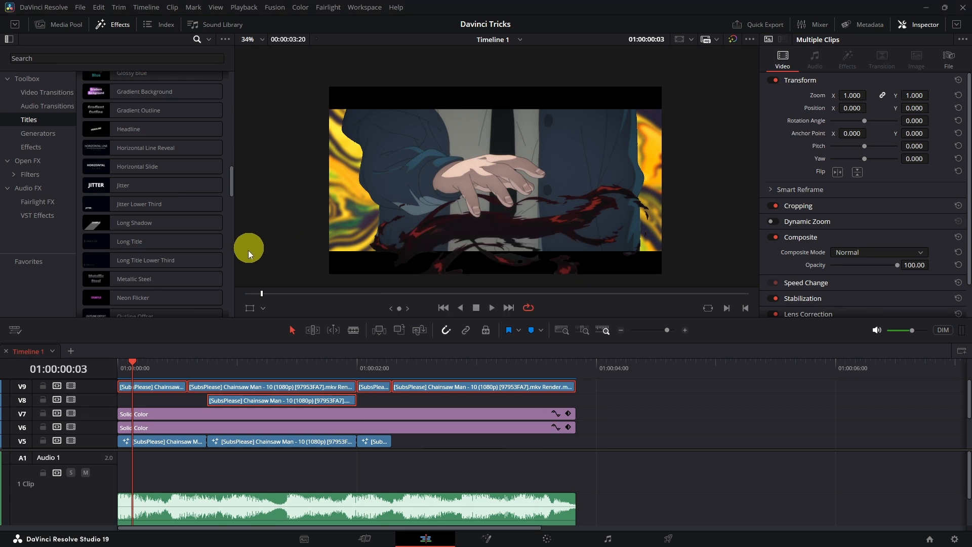
Step: Inspect the first rendered V9 clip's node composition on the Fusion page and return to the timeline
left_click(158, 393)
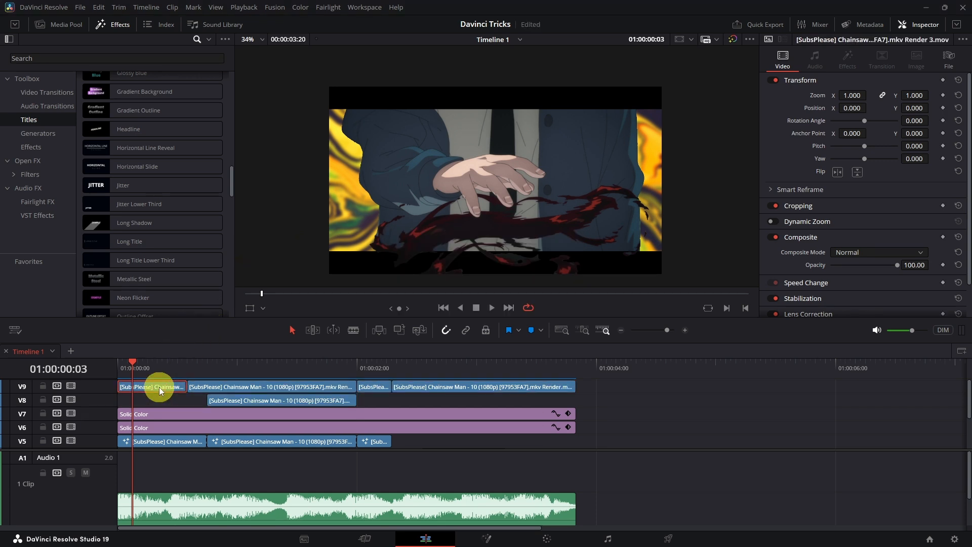
right_click(160, 390)
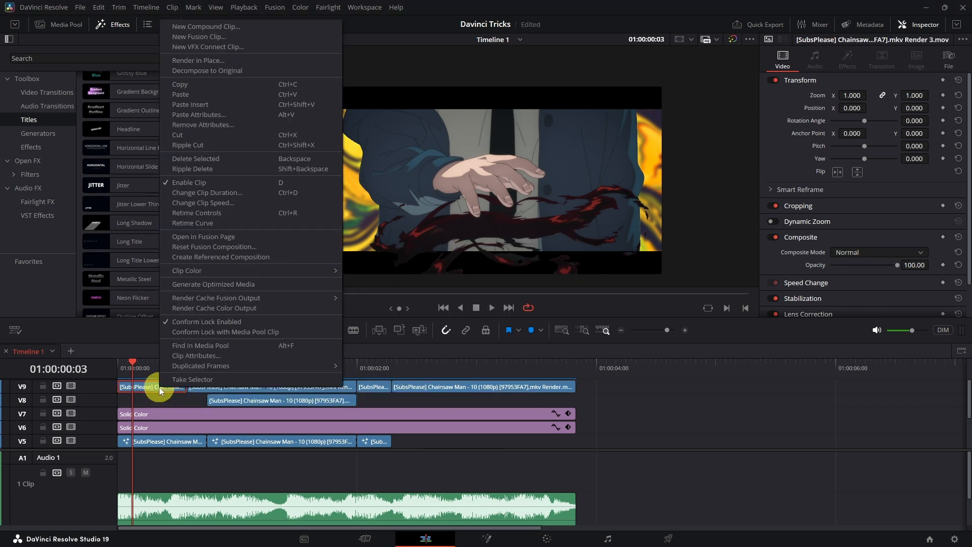
left_click(194, 282)
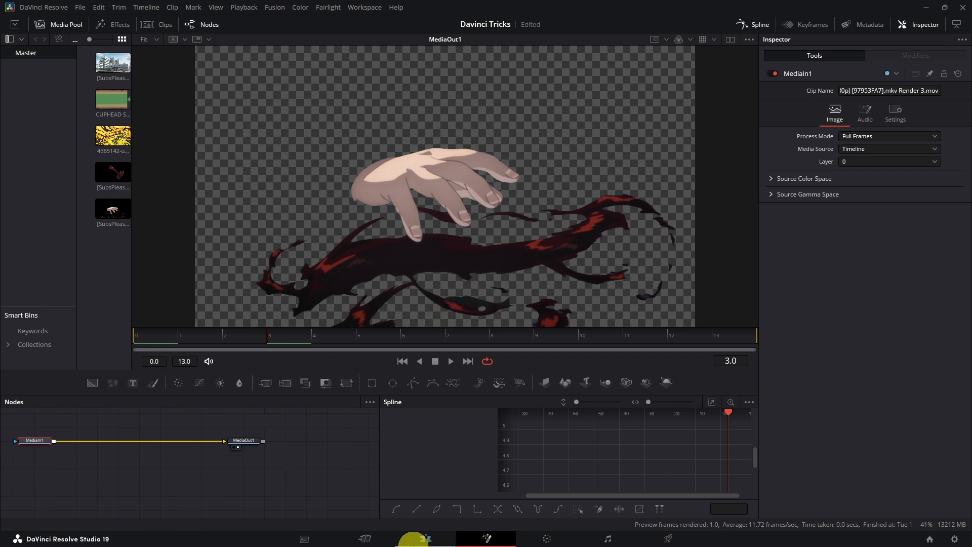
left_click(424, 539)
Step: Decompose the first rendered clip on V9 to its original
right_click(150, 387)
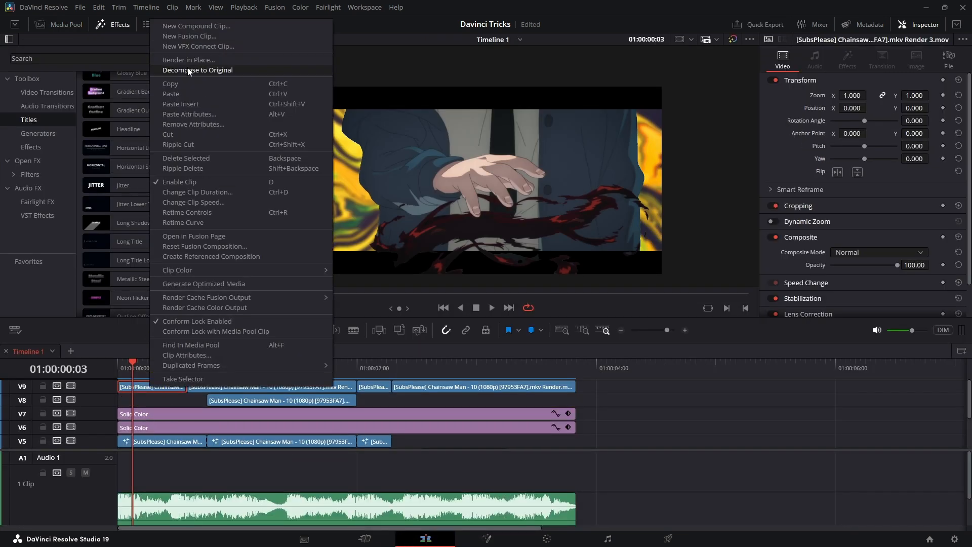
left_click(188, 71)
right_click(146, 387)
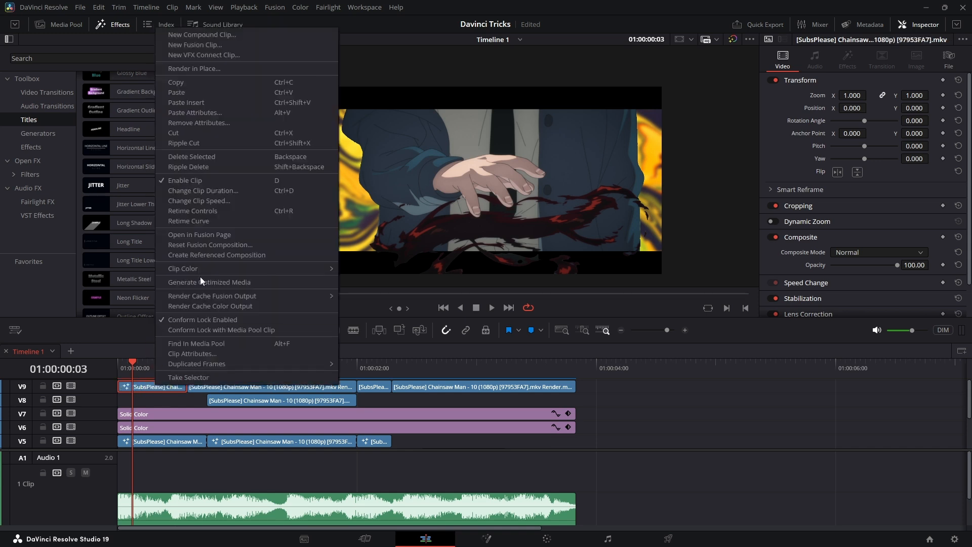
left_click(161, 421)
Step: Paint subtract strokes on the stray area beneath the dark red swirl in MagicMask1 and track the mask in both directions
key("shift+5")
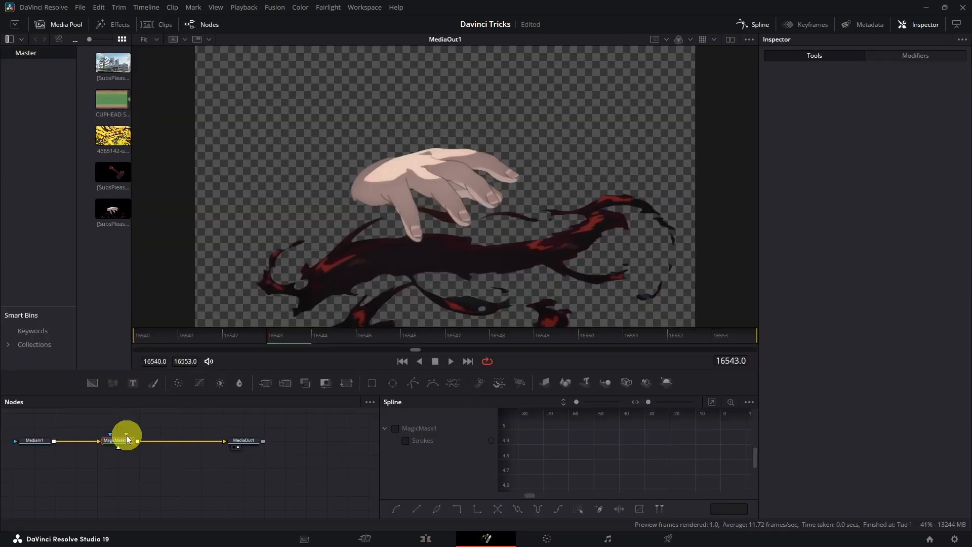
left_click(114, 440)
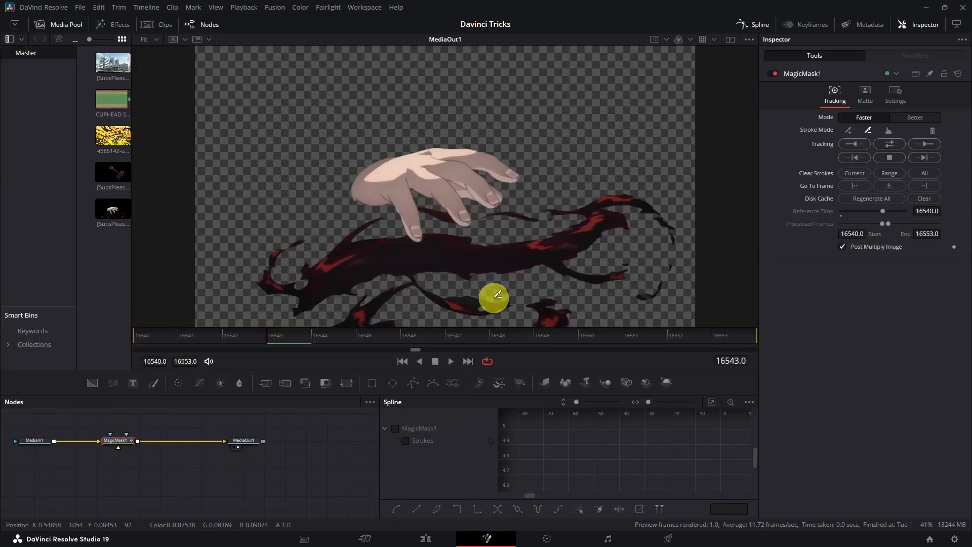
mouse_move(485, 304)
left_mouse_down()
mouse_move(448, 290)
mouse_move(570, 280)
mouse_move(481, 303)
mouse_move(492, 290)
mouse_move(470, 294)
mouse_move(484, 301)
mouse_move(473, 302)
mouse_move(447, 292)
mouse_move(514, 314)
left_mouse_up()
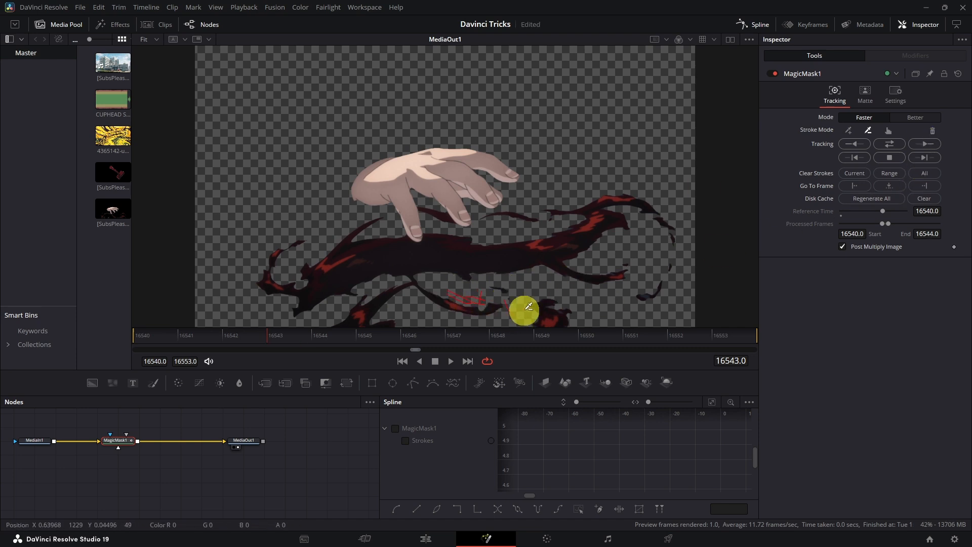
left_click(914, 144)
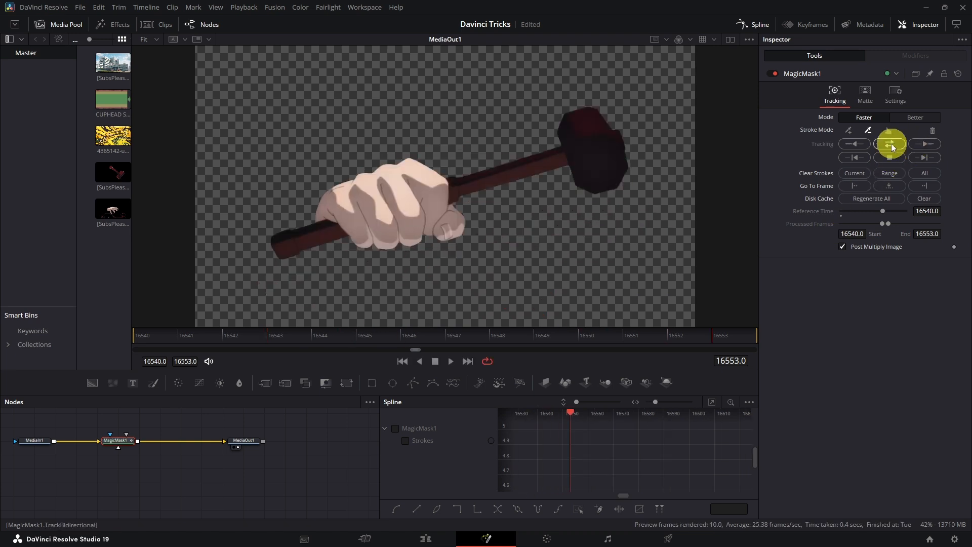
left_click(433, 540)
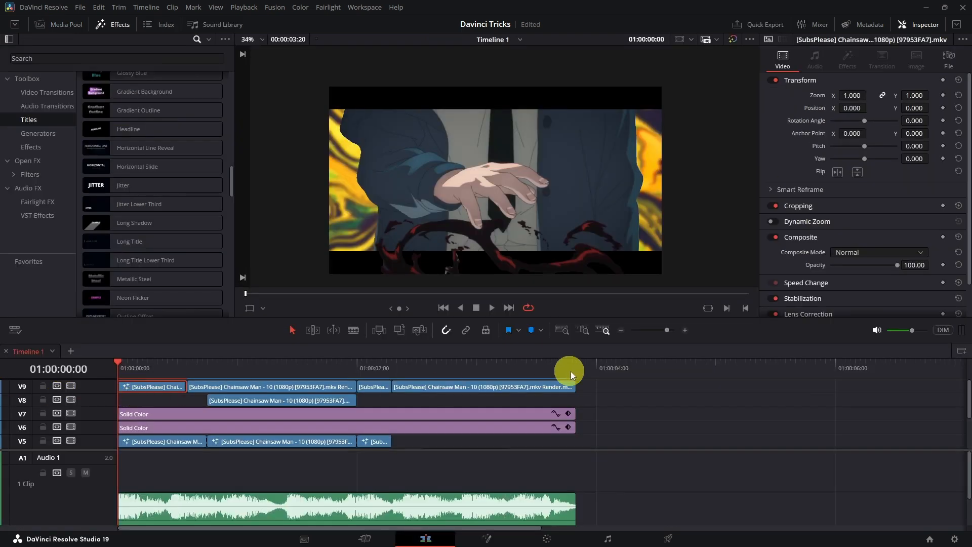
Step: Render the first V9 clip in place as QuickTime DNxHR 444 12-bit at source resolution
right_click(156, 390)
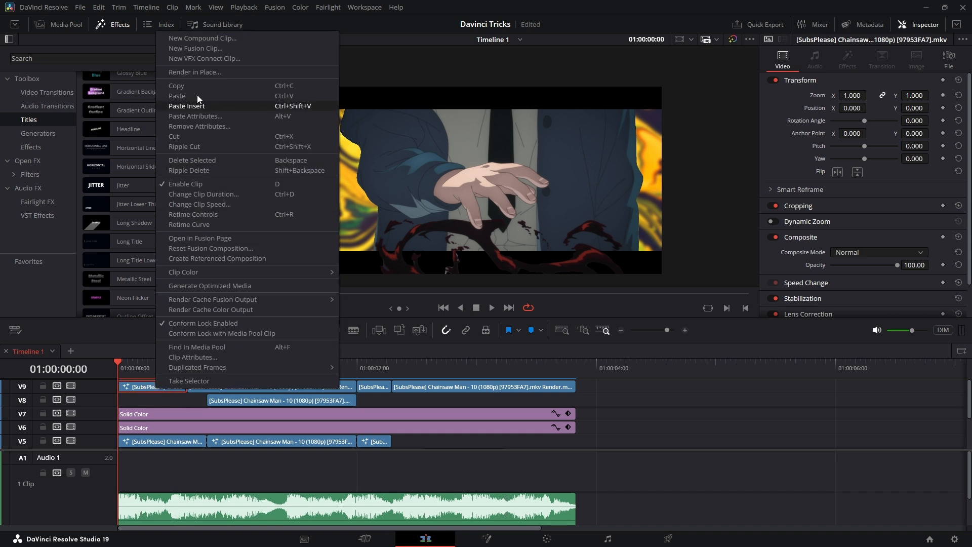
left_click(197, 72)
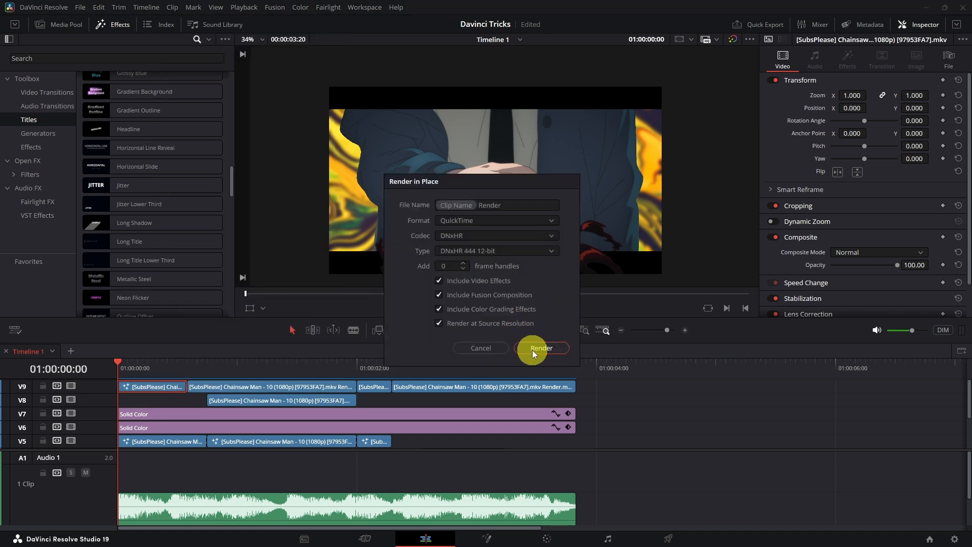
left_click(533, 349)
left_click(248, 268)
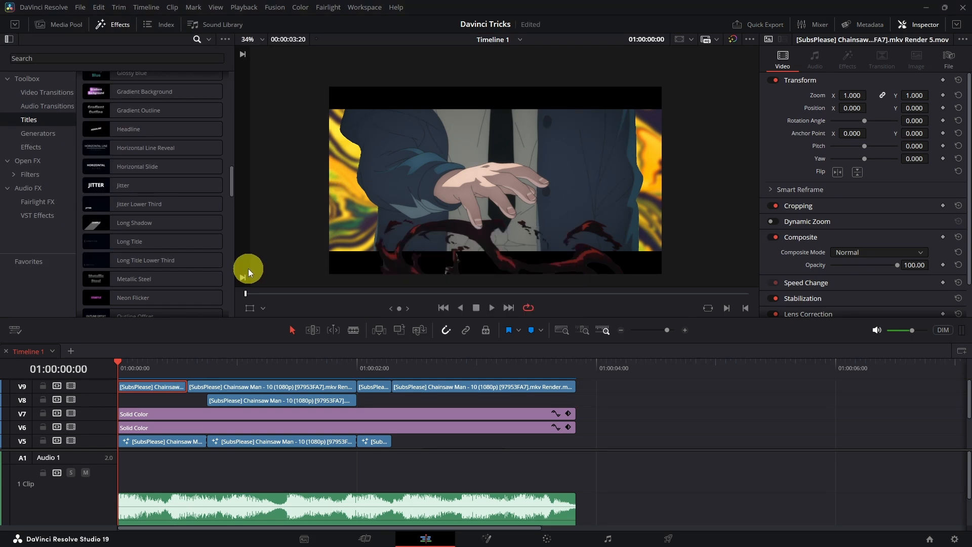
Step: Render all the masked clips on V4 in place as QuickTime DNxHR 444 12-bit at source resolution
left_click_drag(205, 376, 224, 379)
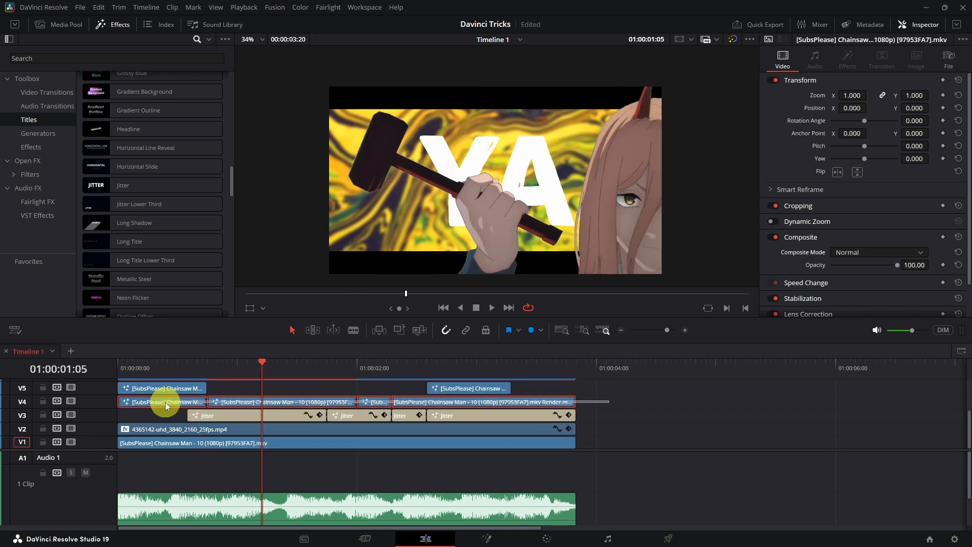
left_click(164, 402)
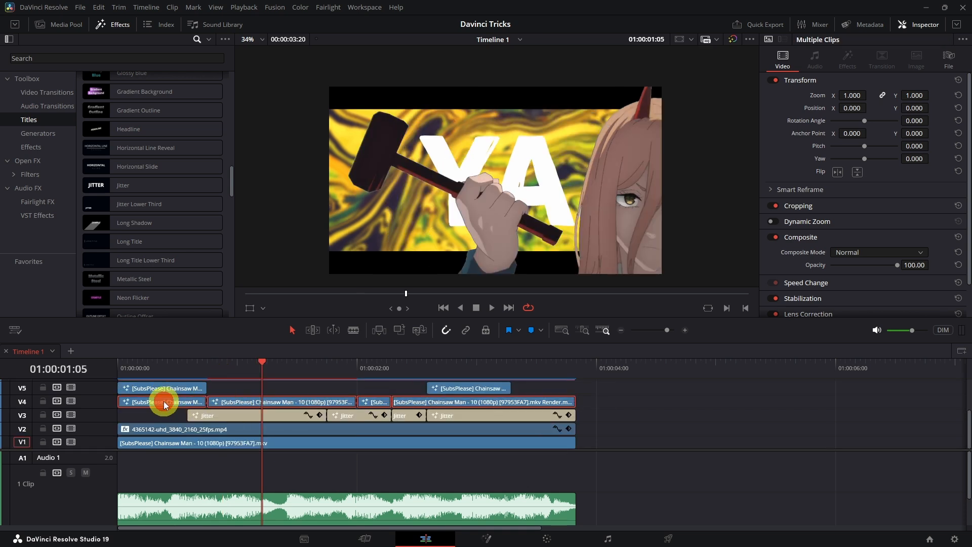
right_click(163, 401)
left_click(207, 72)
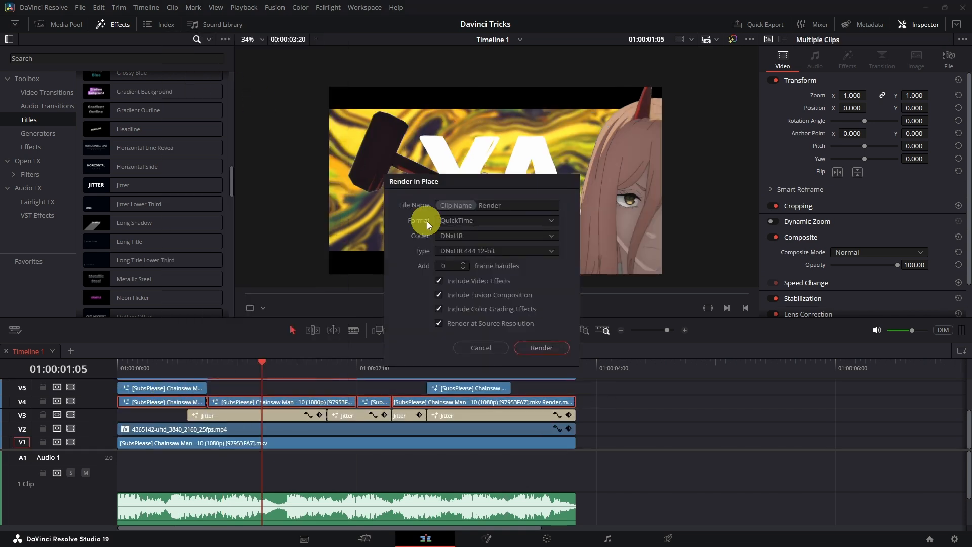
left_click(527, 346)
left_click(252, 266)
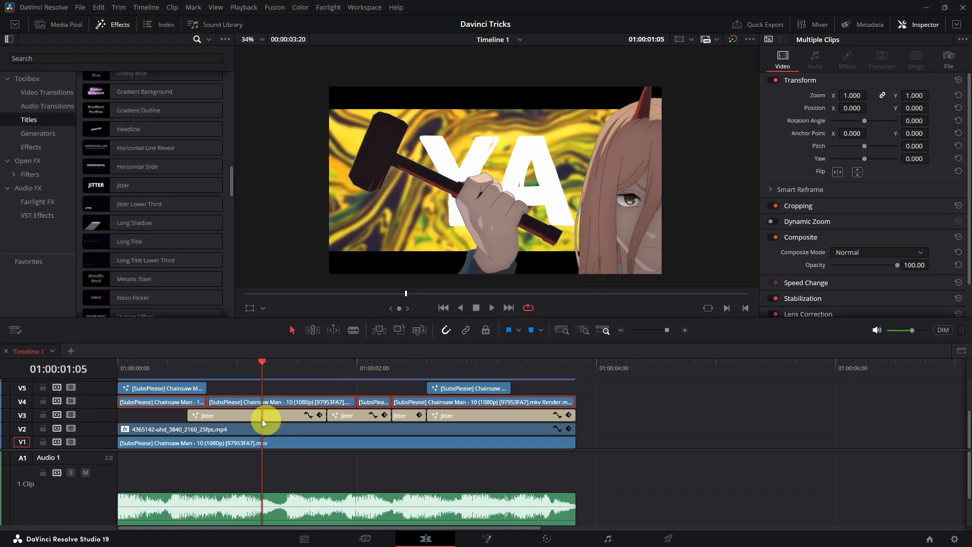
Step: Select both masked clips on V5 and render them in place
left_click_drag(540, 386, 144, 390)
right_click(143, 390)
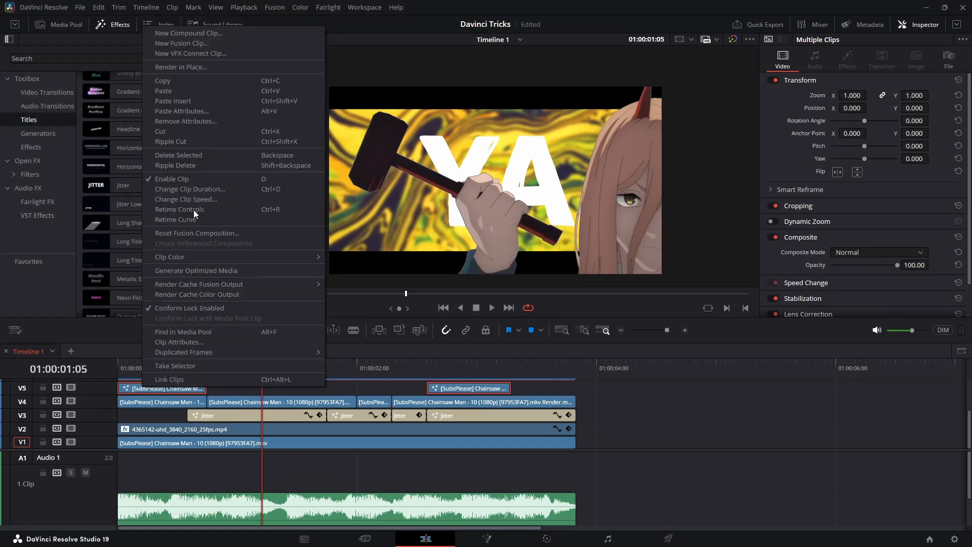
left_click(228, 67)
left_click(524, 342)
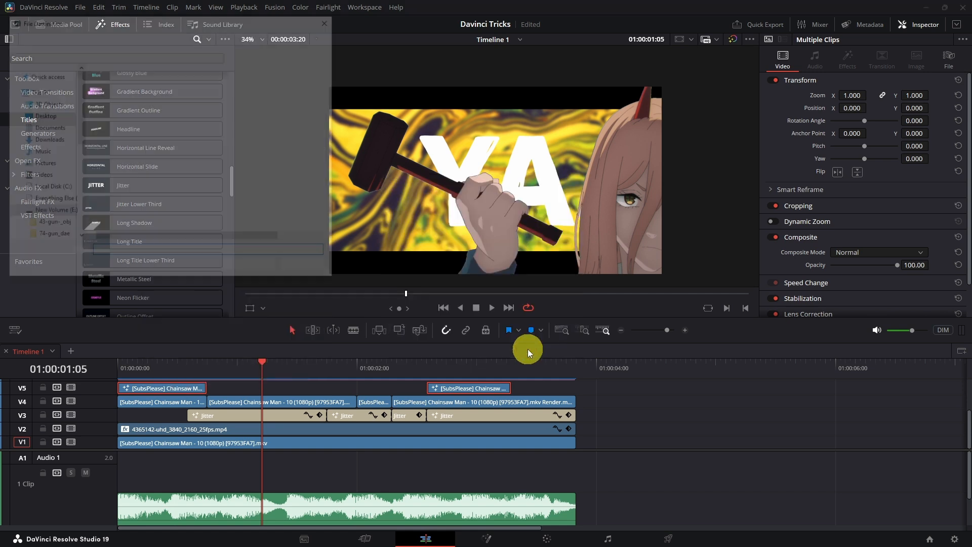
left_click(254, 269)
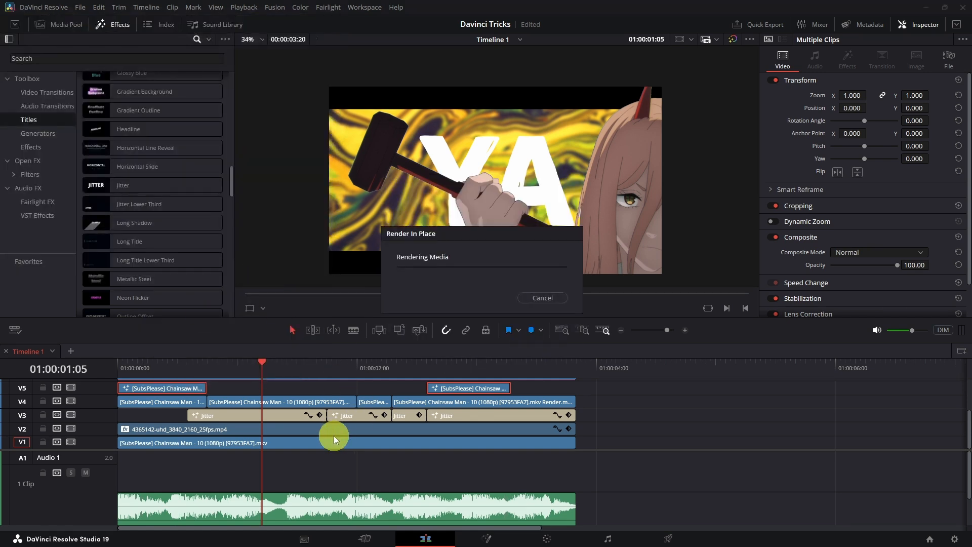
Step: Combine the V4 clips into a compound clip named Background and set its X position to -86
left_click_drag(608, 411, 152, 397)
right_click(152, 397)
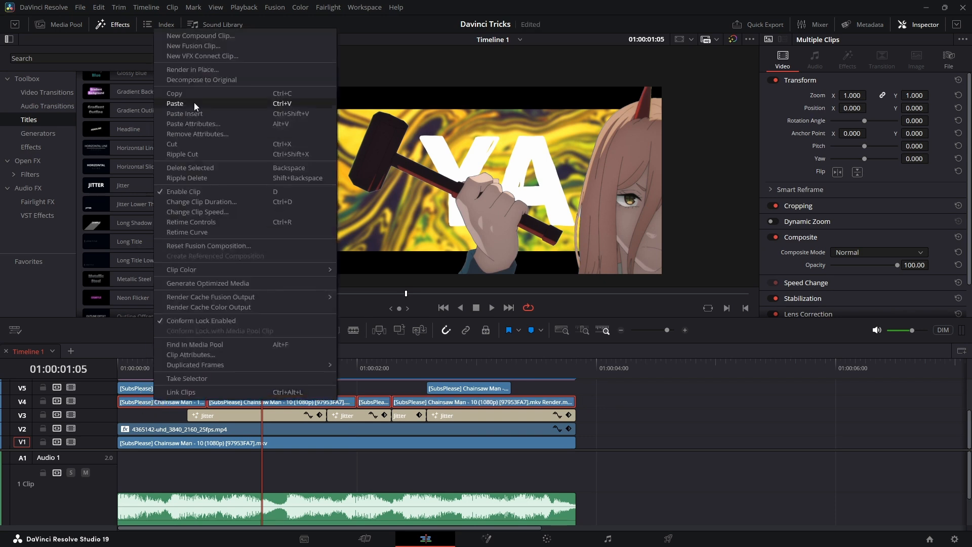
left_click(207, 35)
type("Background")
key("Return")
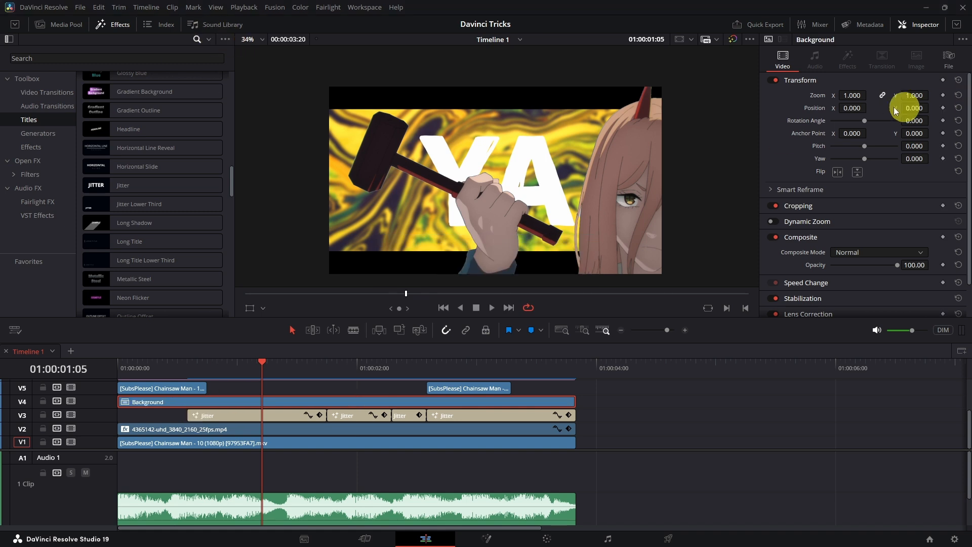
left_click_drag(854, 109, 810, 109)
Step: Add a Color Corrector to the Background clip's Fusion composition, darken the subjects to solid black and return to the timeline
left_click(321, 402)
left_click(372, 269)
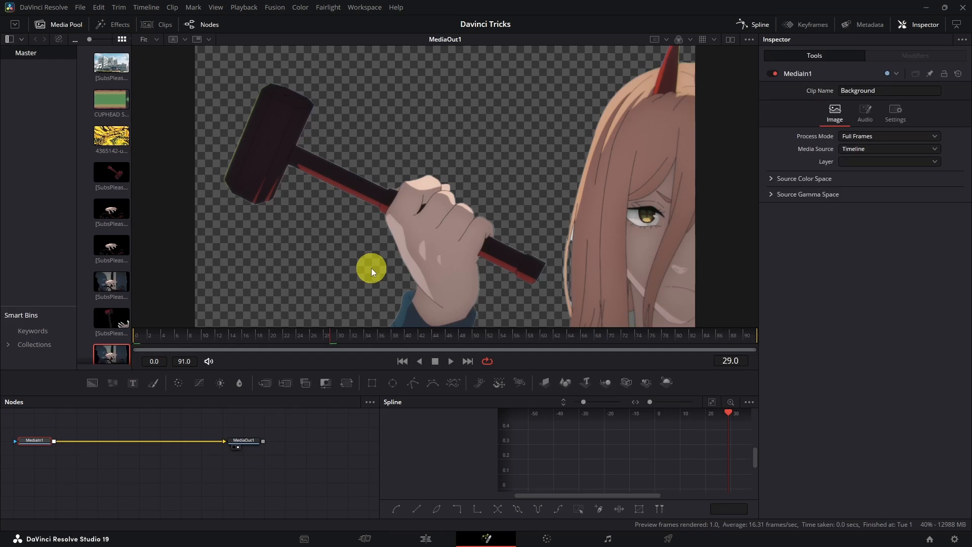
key("shift+space")
type("color")
key("Return")
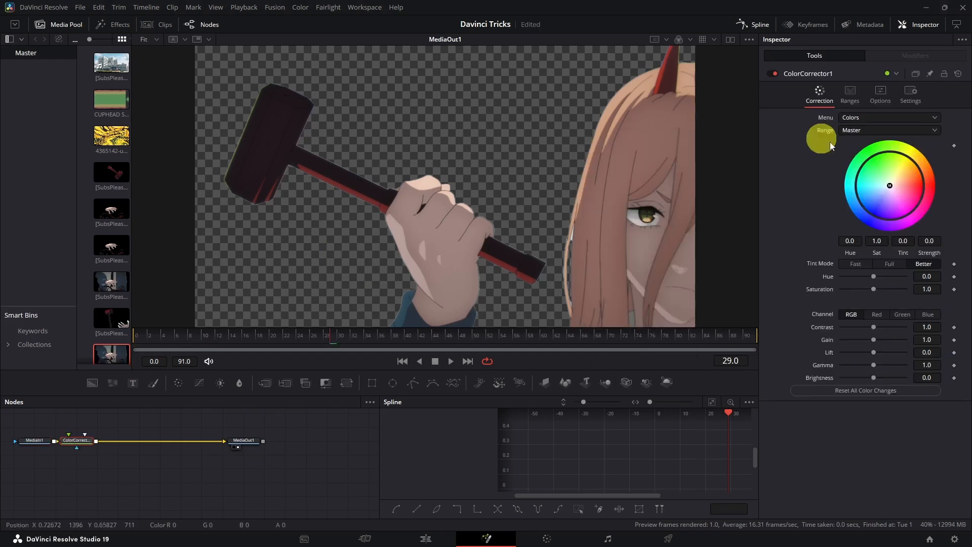
left_click_drag(874, 327, 603, 343)
left_click(411, 539)
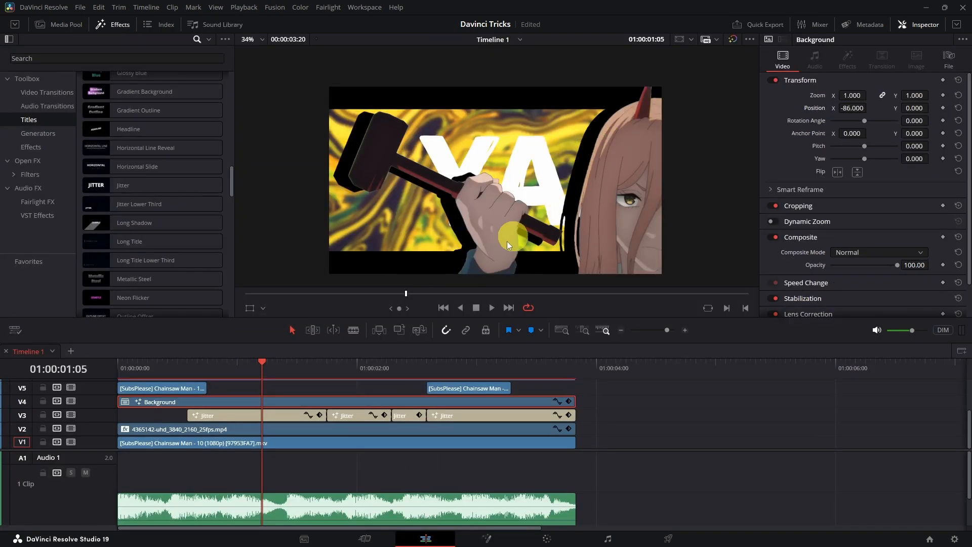
Step: Play the timeline from near the start to check the black offset shadow behind the subjects
left_click(124, 369)
key("space")
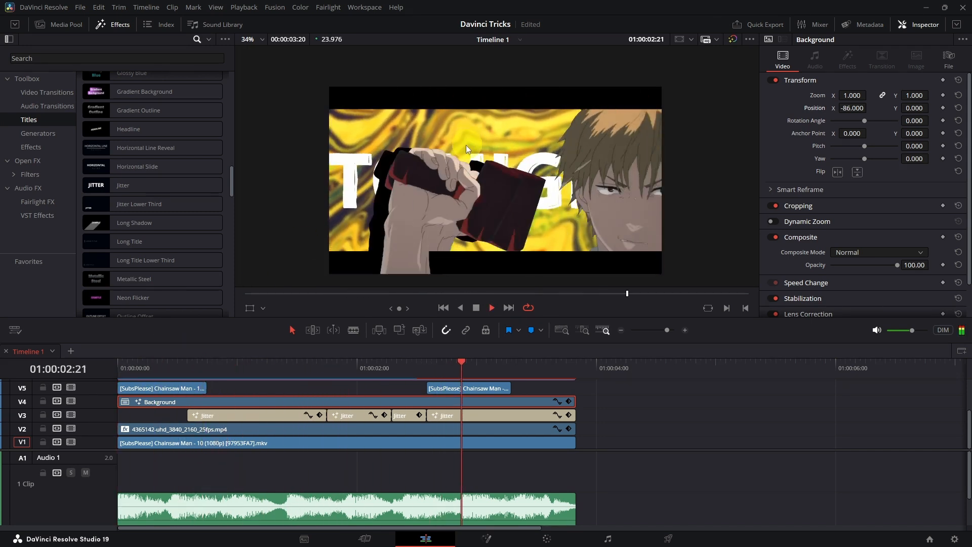
key("space")
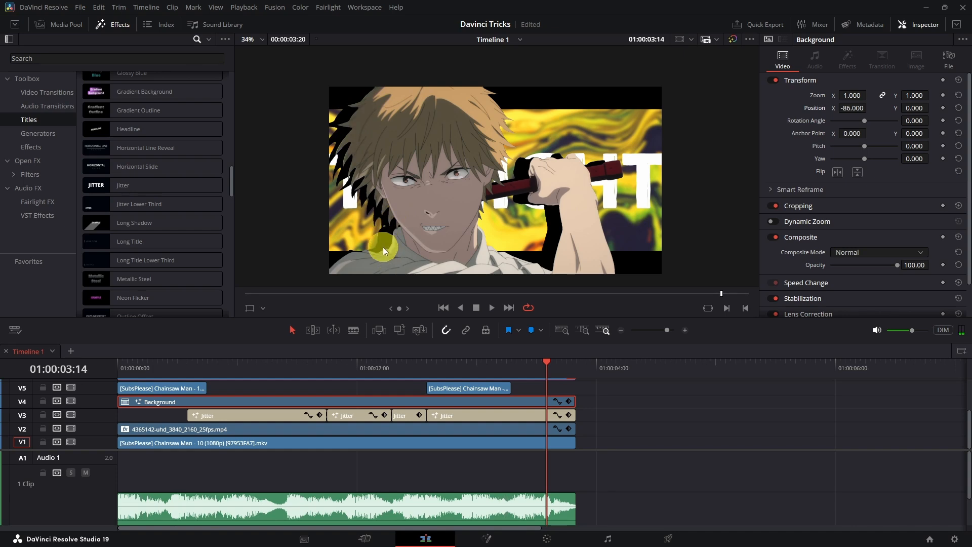
Step: Try the Color and Hard Mix composite modes on the Background clip
left_click(852, 253)
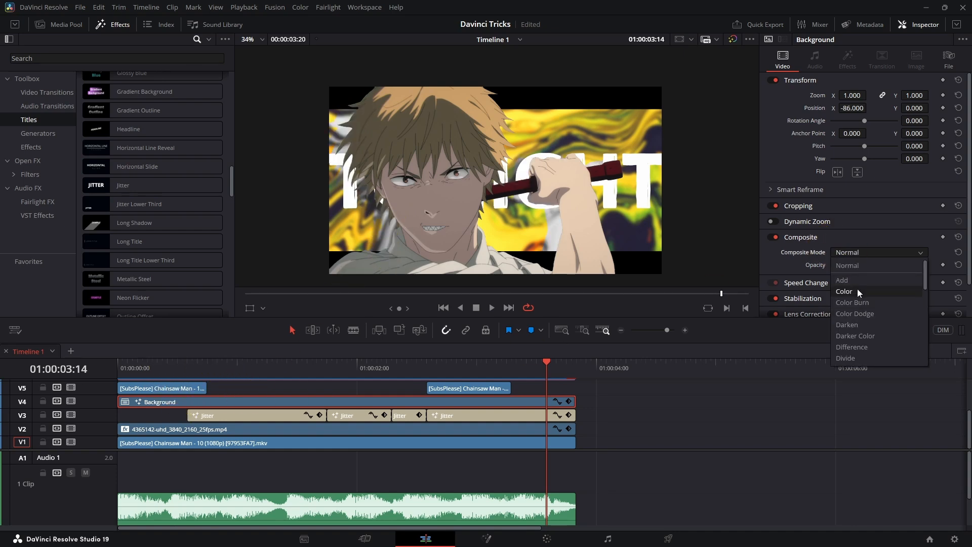
left_click(860, 291)
left_click(869, 255)
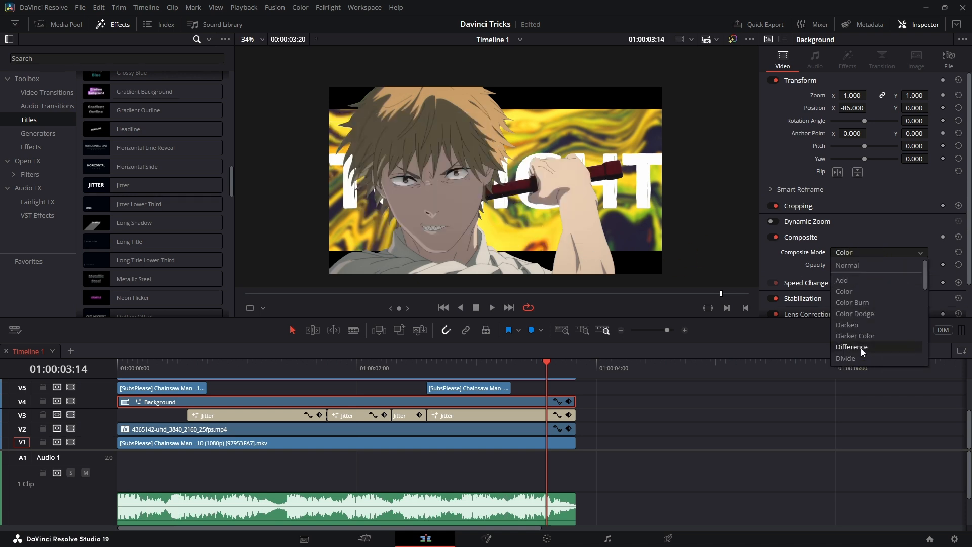
scroll(860, 348, "down", 2)
left_click(861, 348)
Step: Play the timeline to check the Hard Mix shadow and open the Background clip's composition on the Fusion page
left_click_drag(545, 367, 163, 366)
key("space")
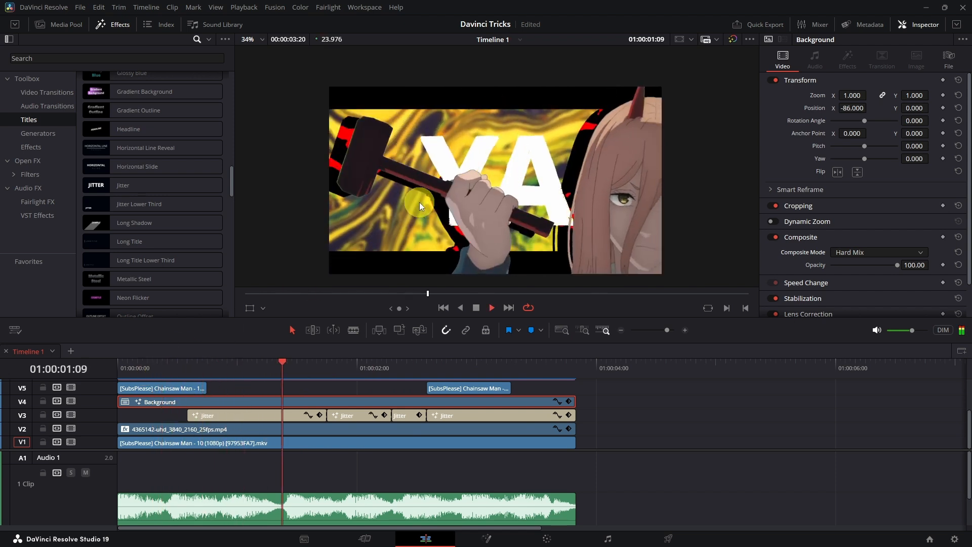
key("space")
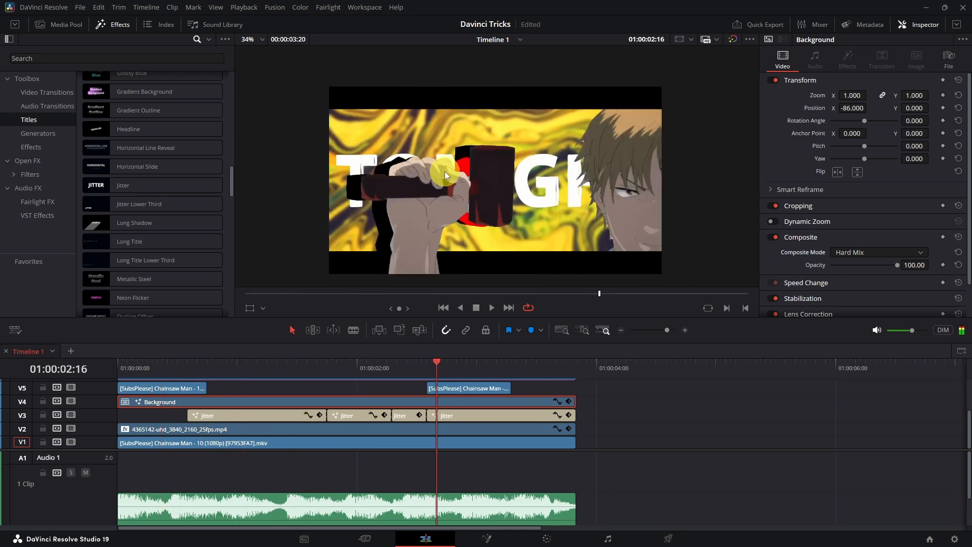
right_click(364, 400)
left_click(421, 264)
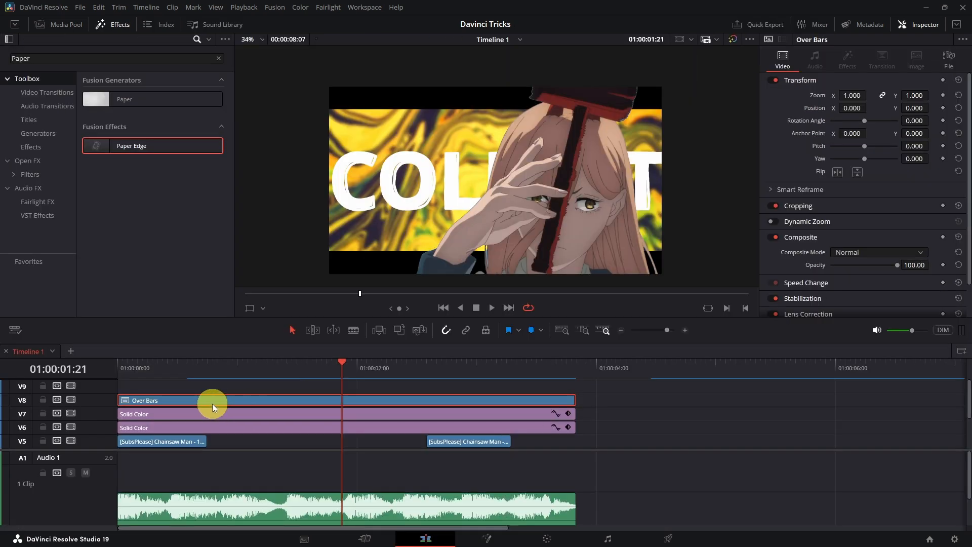
Step: Place a copy of the Over Bars clip on V4 at the timeline start and apply the Paper Edge effect to it
mouse_move(170, 399)
left_mouse_down()
mouse_move(169, 452)
mouse_move(163, 404)
left_mouse_up()
left_click(216, 371)
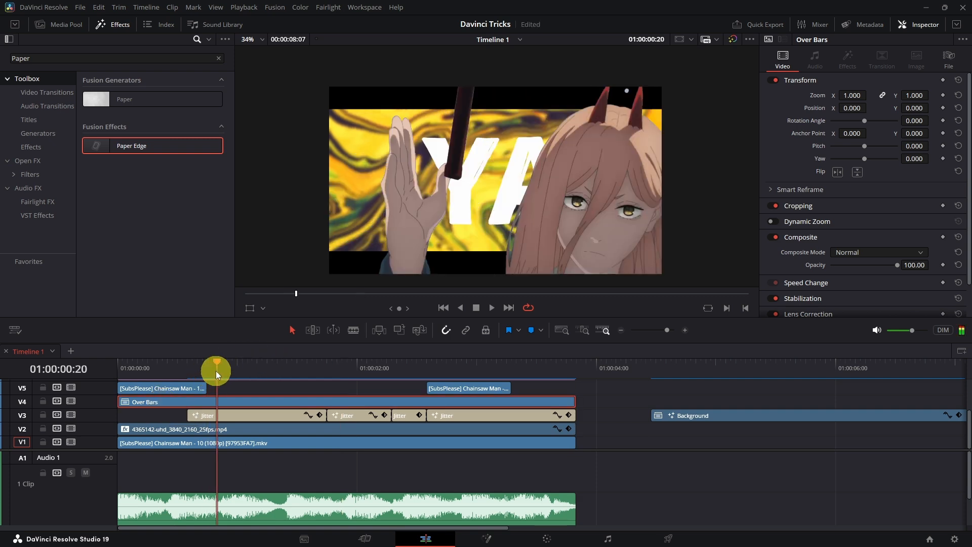
left_click_drag(204, 146, 258, 403)
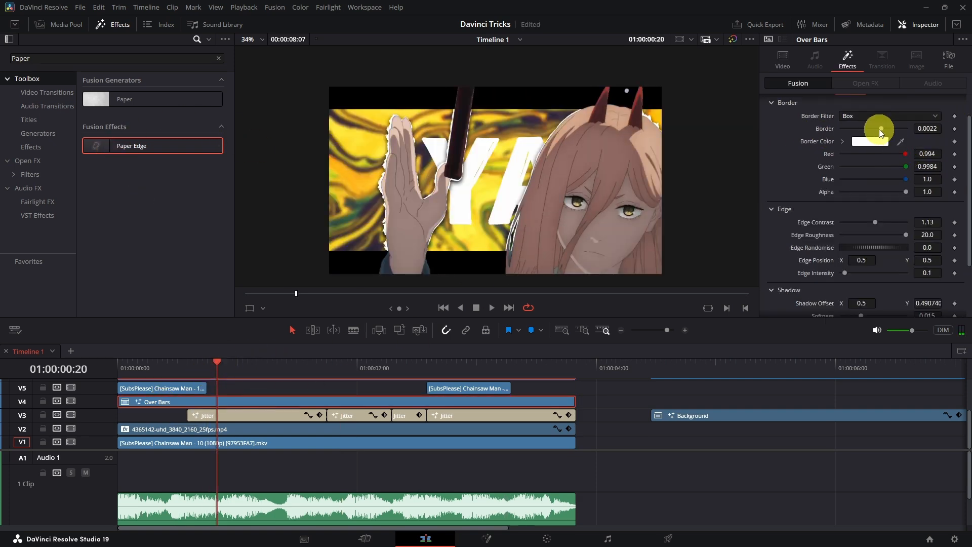
Step: Set the Paper Edge border to 0.01, edge contrast to 0 and edge position X to 0.76
left_click_drag(879, 129, 906, 129)
left_click_drag(875, 223, 768, 219)
left_click_drag(863, 260, 841, 255)
Step: Set the Paper Edge shadow's softness to 0 and its X offset to 0.5
scroll(875, 256, "down", 2)
scroll(861, 243, "down", 1)
left_click_drag(873, 230, 864, 230)
type("0")
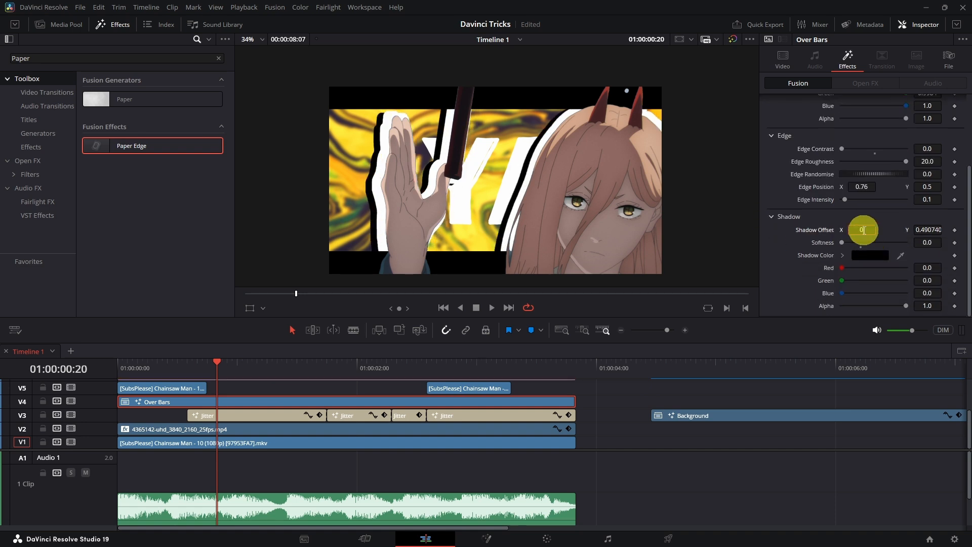
type(".5")
key("Tab")
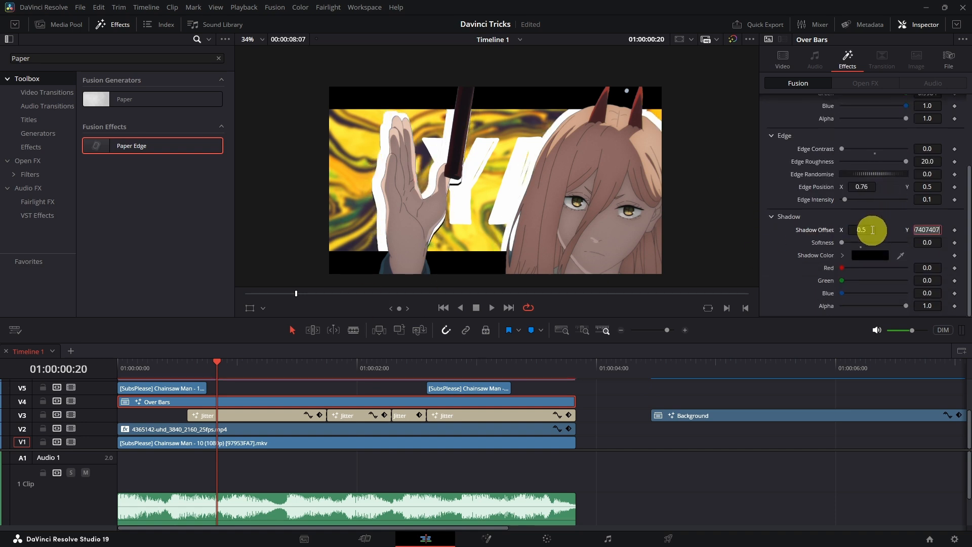
Step: Try green for the Paper Edge border color and settle on pure red (#ff0000)
scroll(868, 191, "up", 3)
left_click(866, 160)
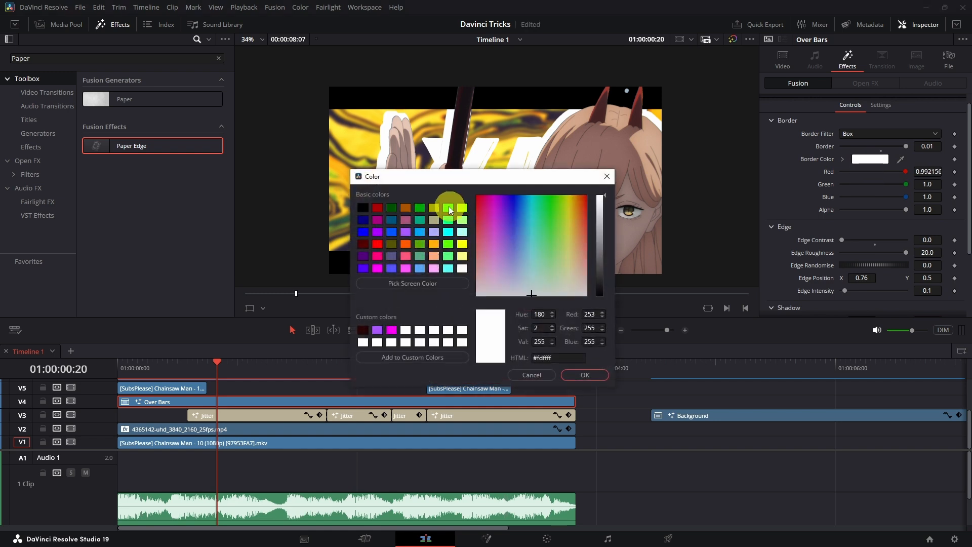
left_click(452, 206)
left_click_drag(464, 181, 335, 158)
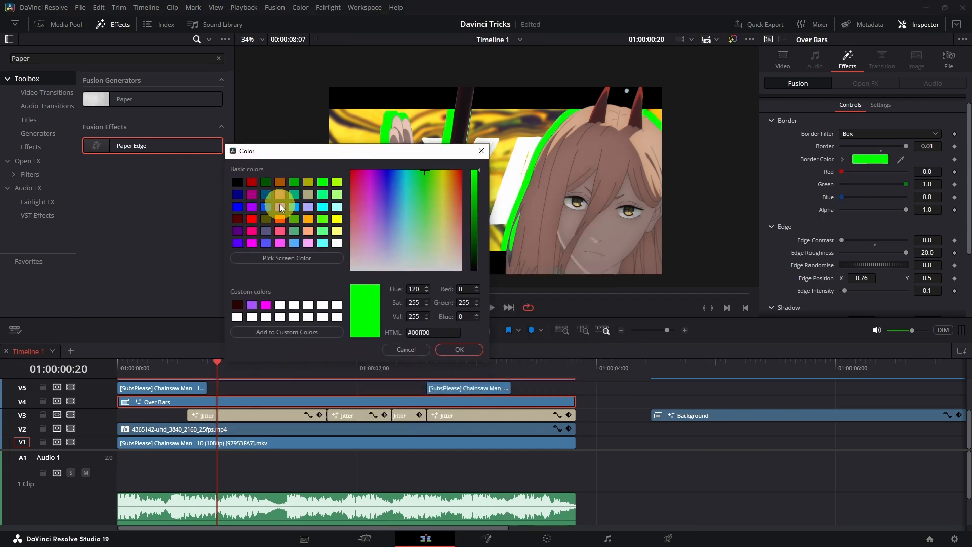
left_click(252, 219)
left_click(471, 350)
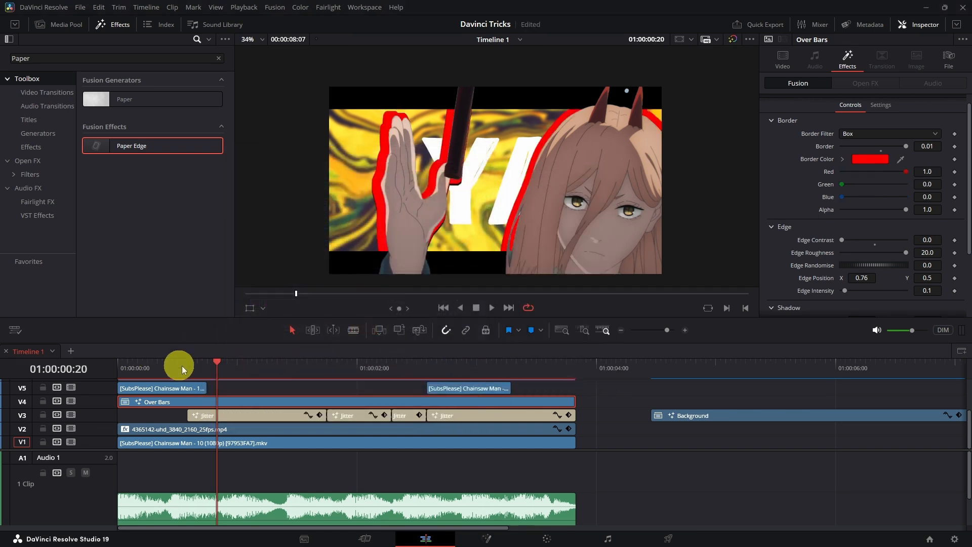
Step: Play the timeline from the start to check the red border around the subjects
left_click_drag(181, 366, 26, 373)
key("space")
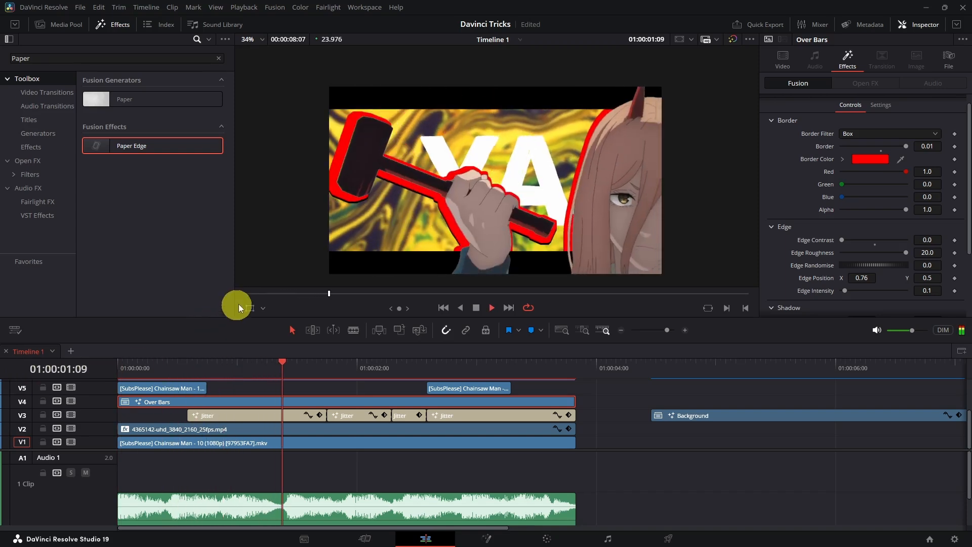
key("space")
Step: Change the Paper Edge border color to black
left_click(869, 159)
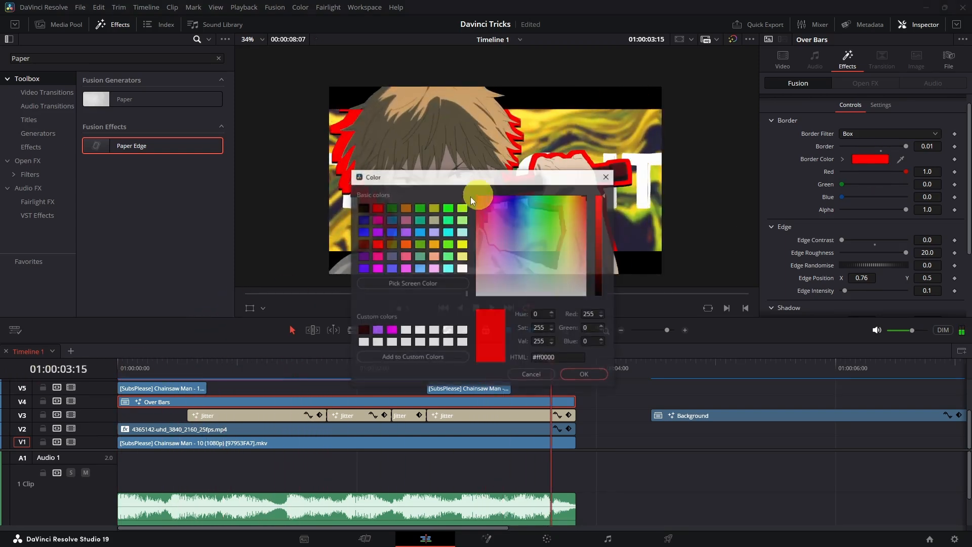
left_click(363, 208)
left_click(577, 376)
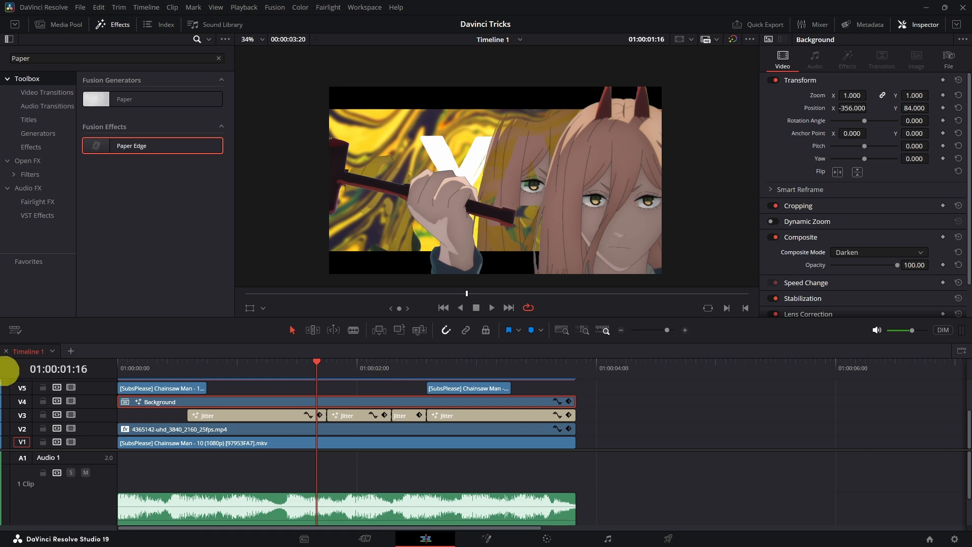
Step: Add a video track below the Jitter titles and move the Background clip onto it, beneath the text
left_click_drag(170, 372, 107, 372)
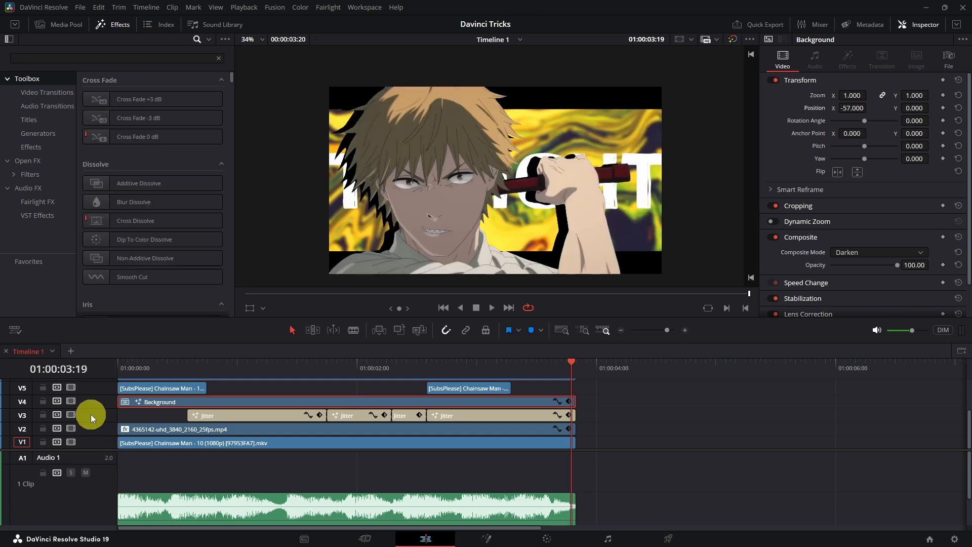
right_click(90, 414)
left_click(124, 425)
left_click_drag(244, 421, 440, 433)
Step: Play the timeline from the start to check the shadow behind the titles, and save the project
key("Home")
key("space")
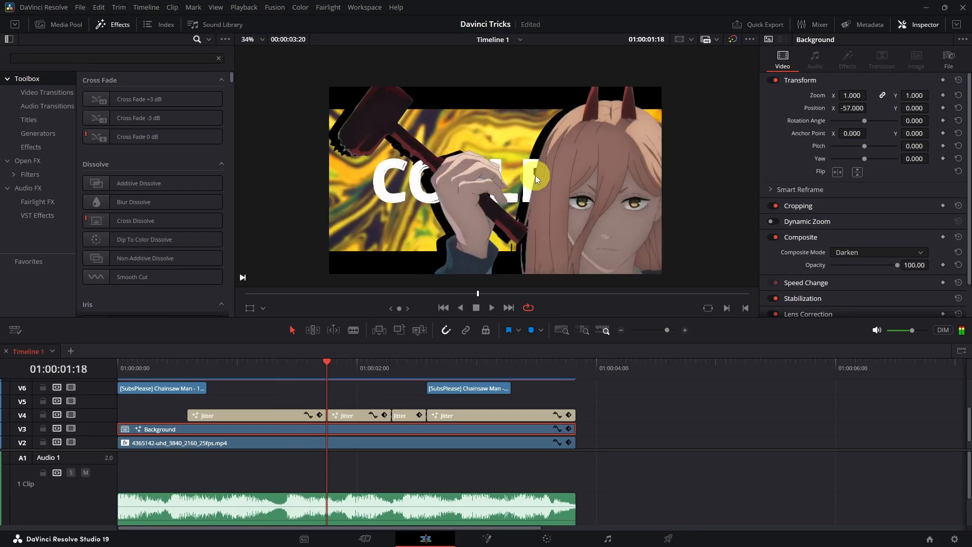
key("ctrl+s")
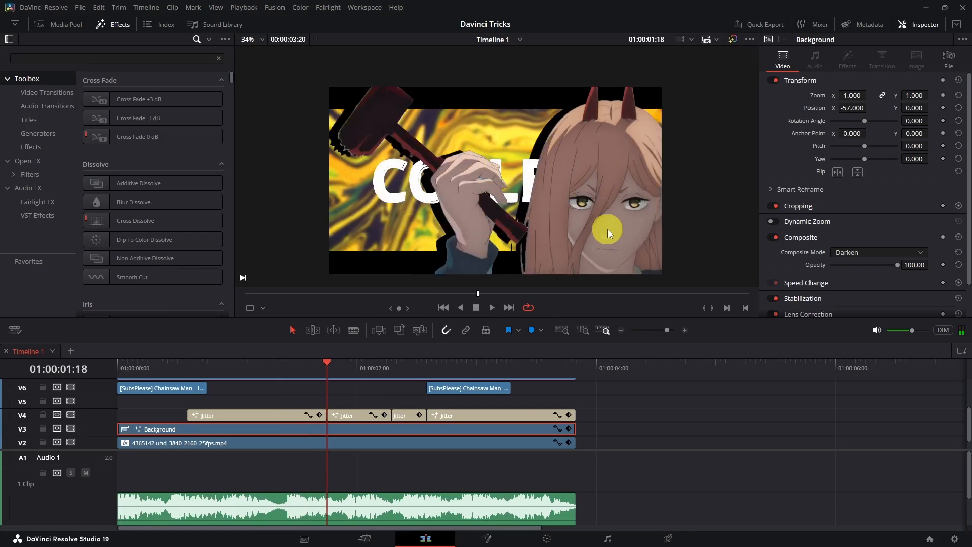
Step: Play the rest of the timeline to inspect the black shadows behind the hand, hammer and faces against the titles
key("space")
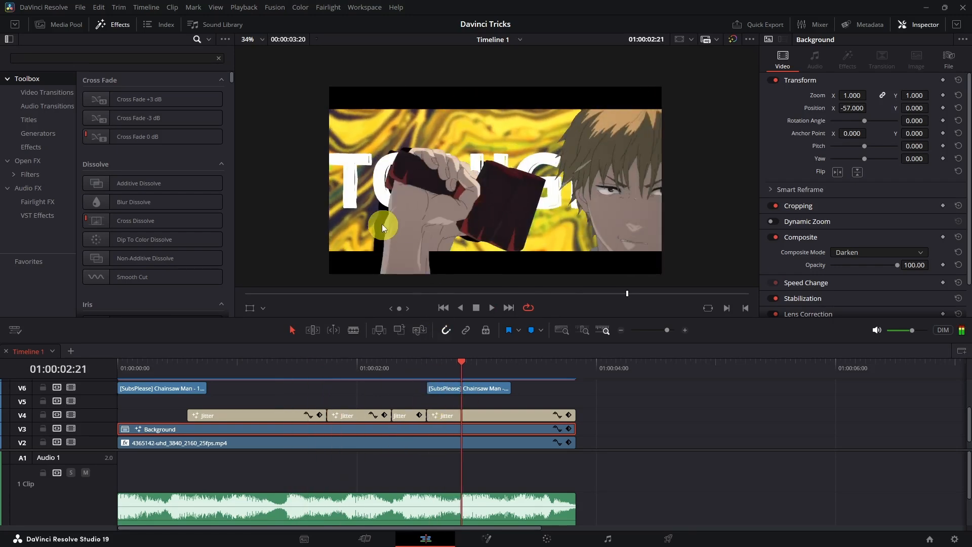
key("space")
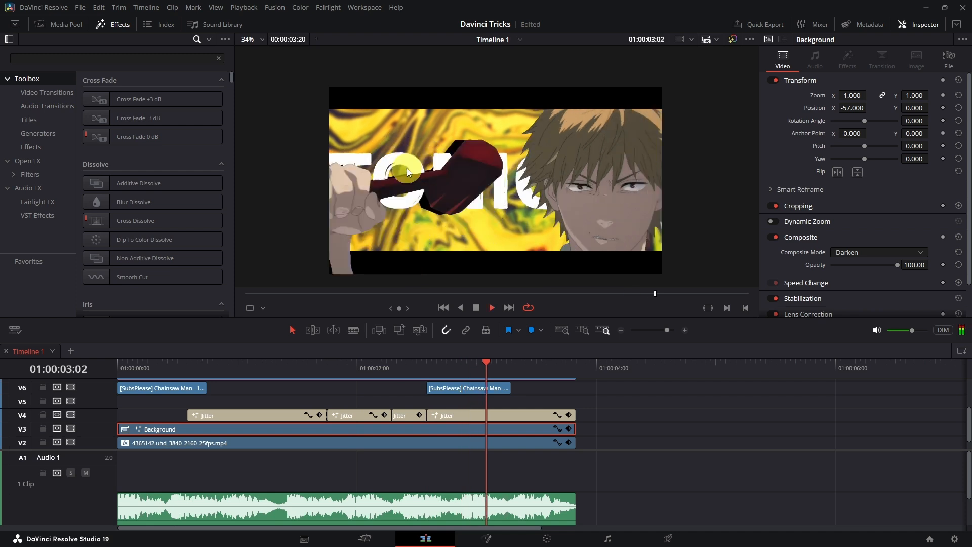
key("space")
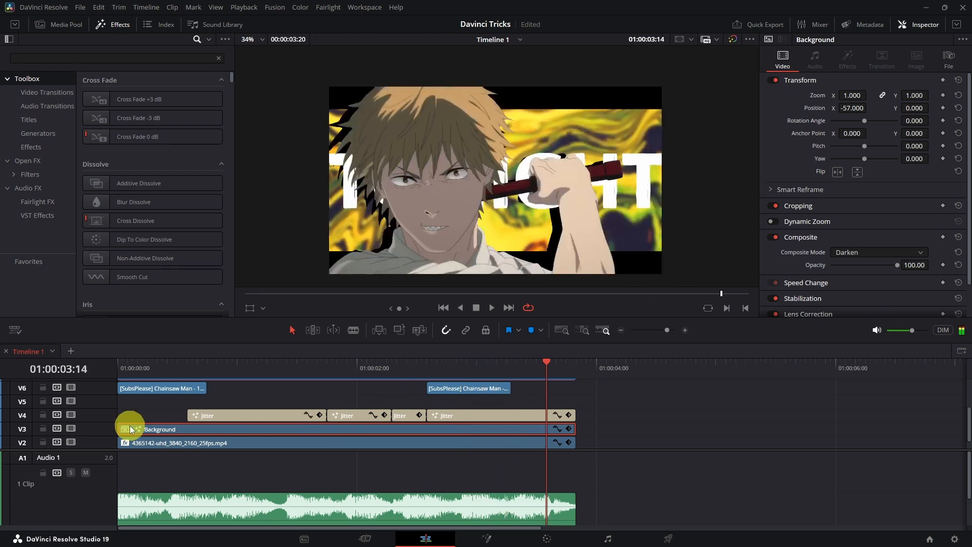
Step: Combine all four Jitter titles on V4 into a compound clip named Text
left_click(240, 416)
left_click(253, 370)
right_click(274, 384)
left_click(262, 396)
left_click_drag(598, 406, 266, 418)
right_click(266, 418)
left_click(311, 189)
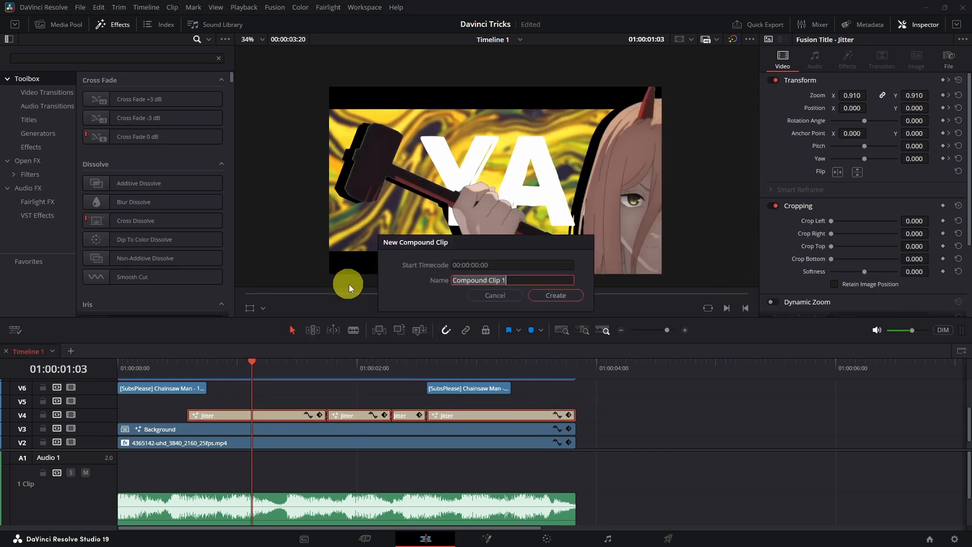
type("Text")
key("Return")
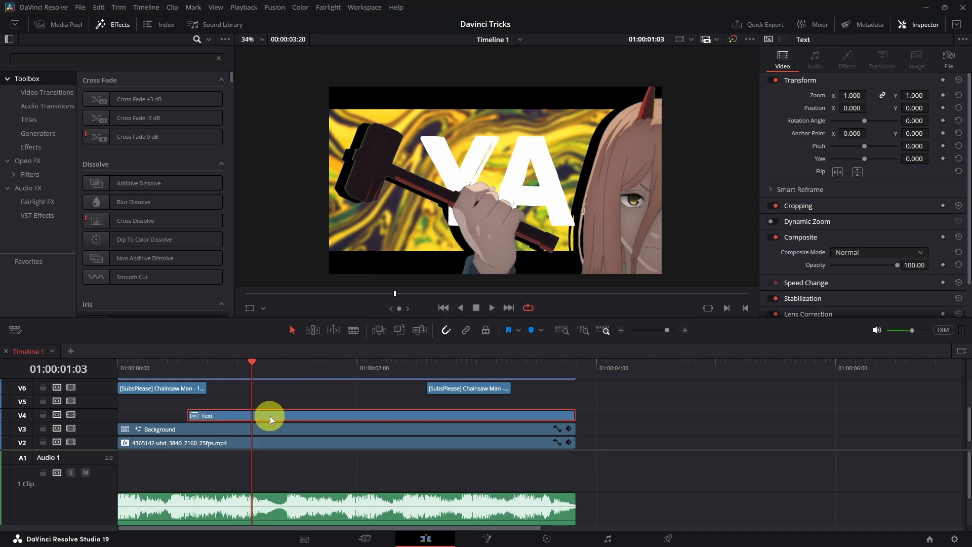
Step: Try the Difference composite mode on the Text clip and play the timeline to preview it
left_click(859, 253)
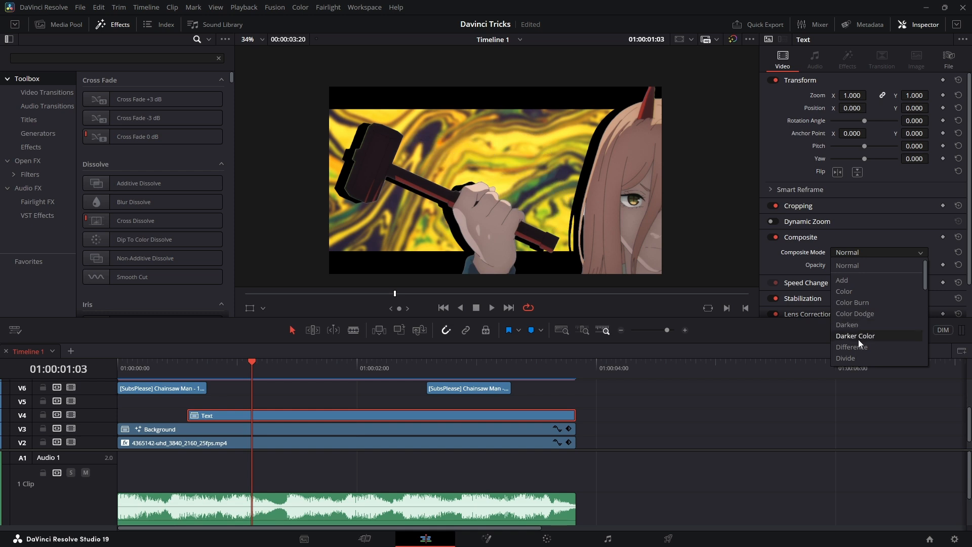
scroll(858, 339, "down", 1)
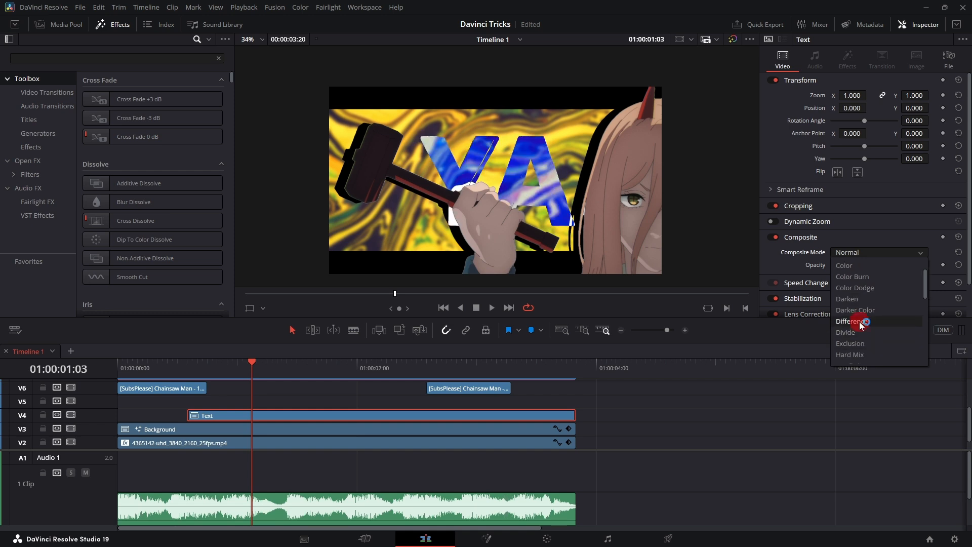
left_click(859, 321)
key("space")
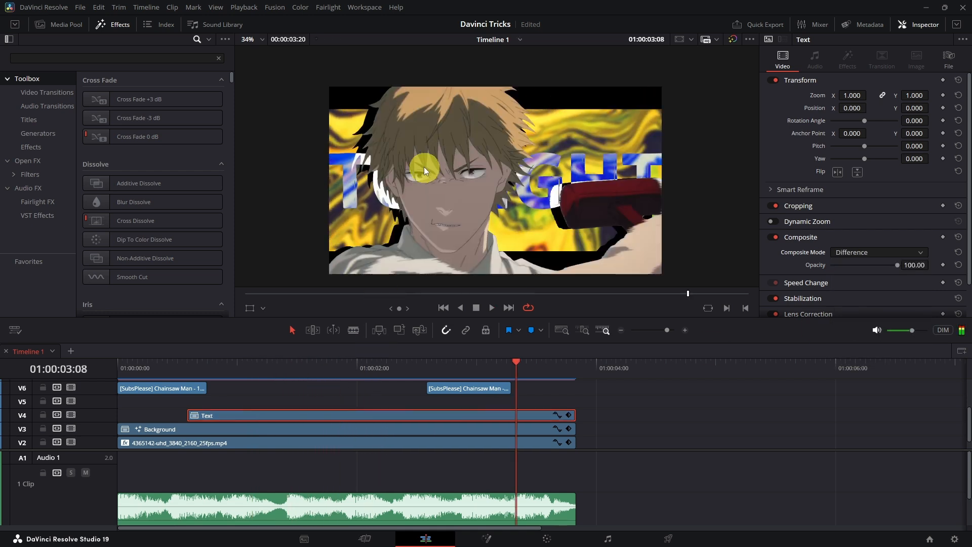
Step: Try the Color composite mode on the Text clip and play the timeline to preview the titles
left_click(882, 248)
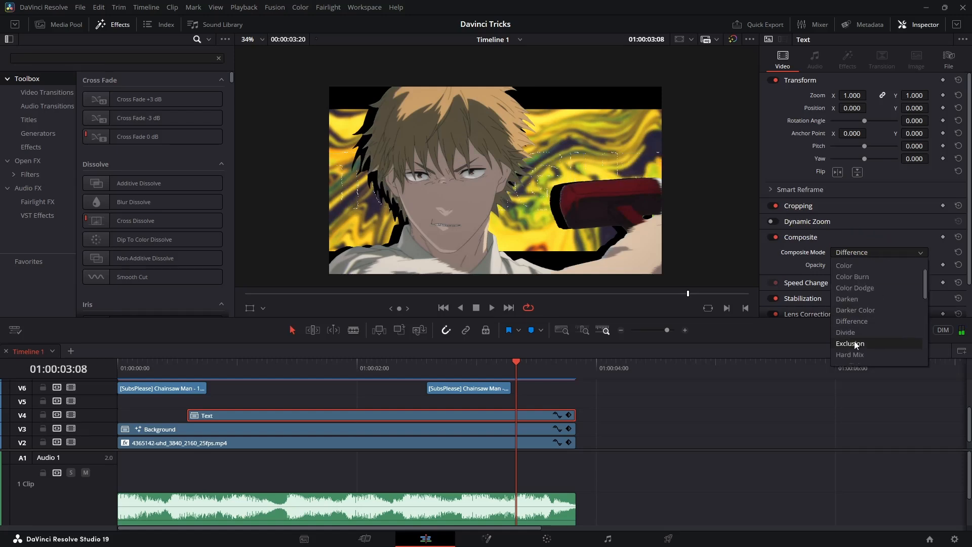
scroll(857, 324, "up", 1)
left_click(857, 265)
left_click_drag(913, 264, 971, 258)
key("space")
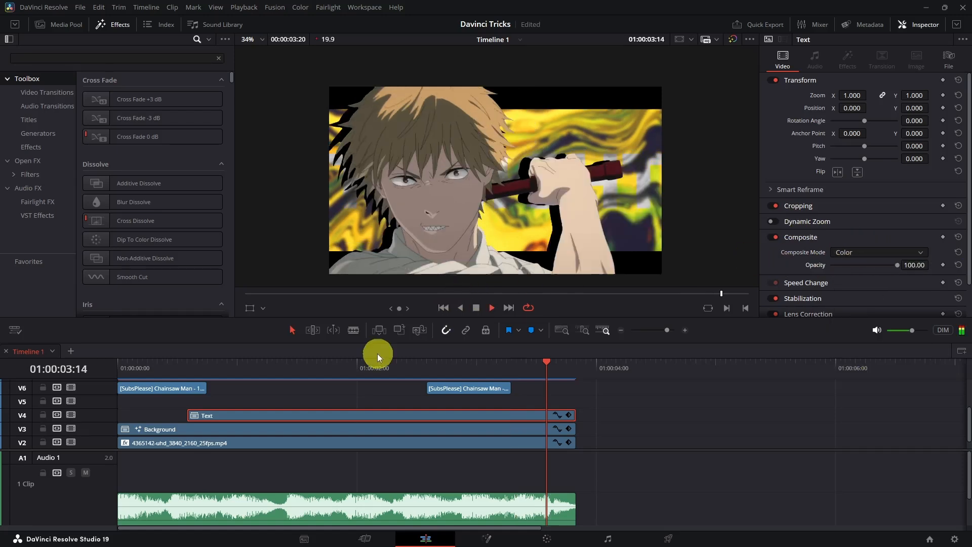
Step: Find the Adjustment Clip effect, place it on V5 above the Text clip, and trim it to the length of the edit
left_click(78, 60)
type("Adjust")
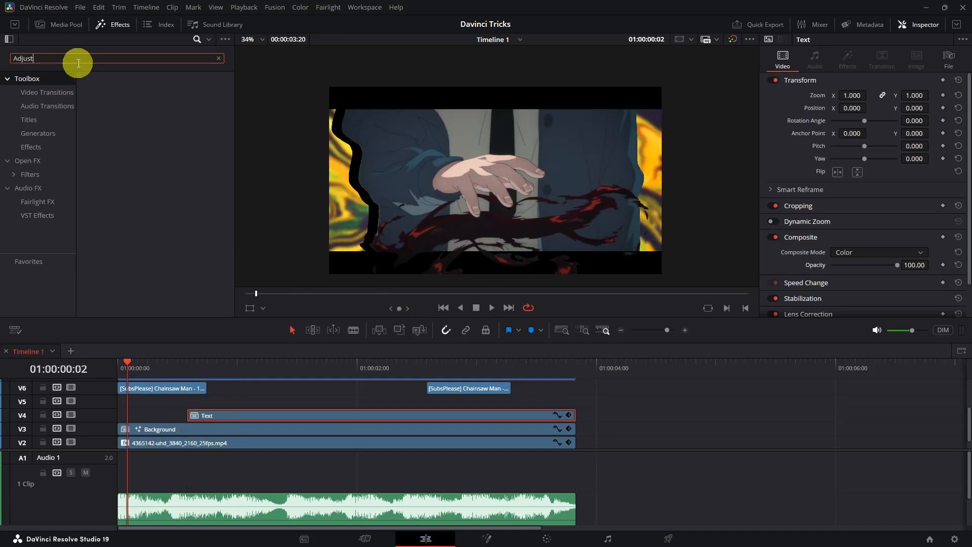
left_click(39, 166)
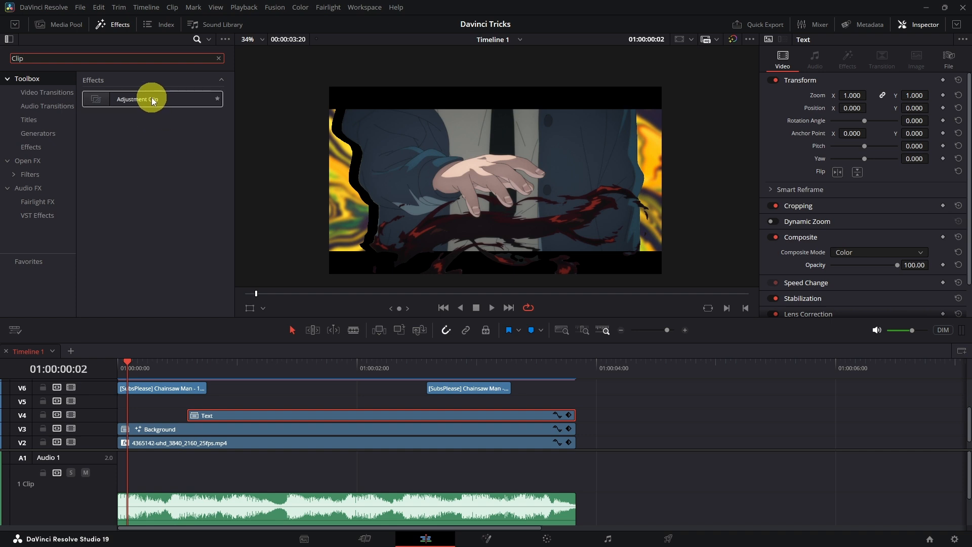
left_click_drag(153, 101, 108, 397)
left_click_drag(705, 411, 569, 404)
left_click(502, 402)
left_click_drag(916, 104, 717, 100)
left_click_drag(765, 264, 877, 275)
key("ctrl+z")
Step: Set the Adjustment Clip's composite mode to Hard Mix and play the timeline to check the background look
left_click(854, 249)
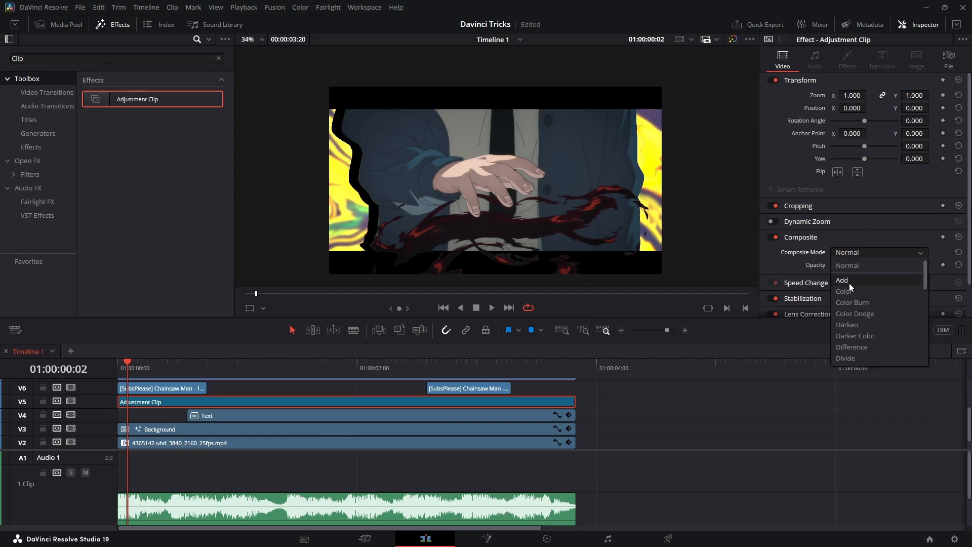
scroll(856, 335, "down", 3)
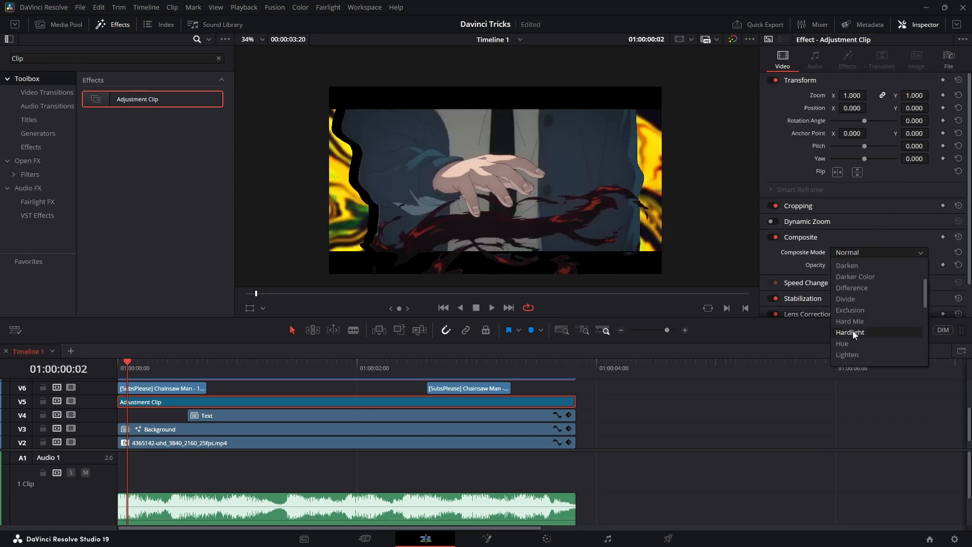
left_click(853, 321)
key("space")
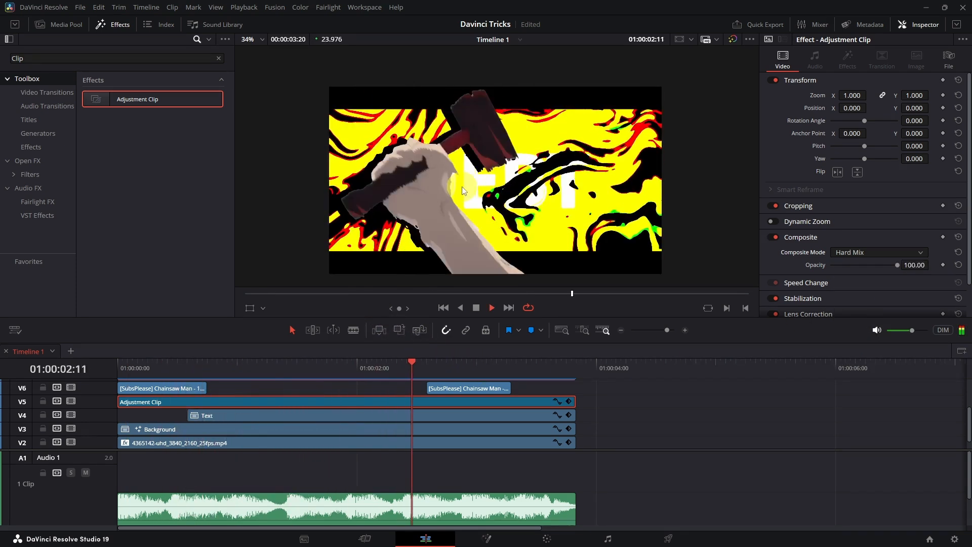
key("space")
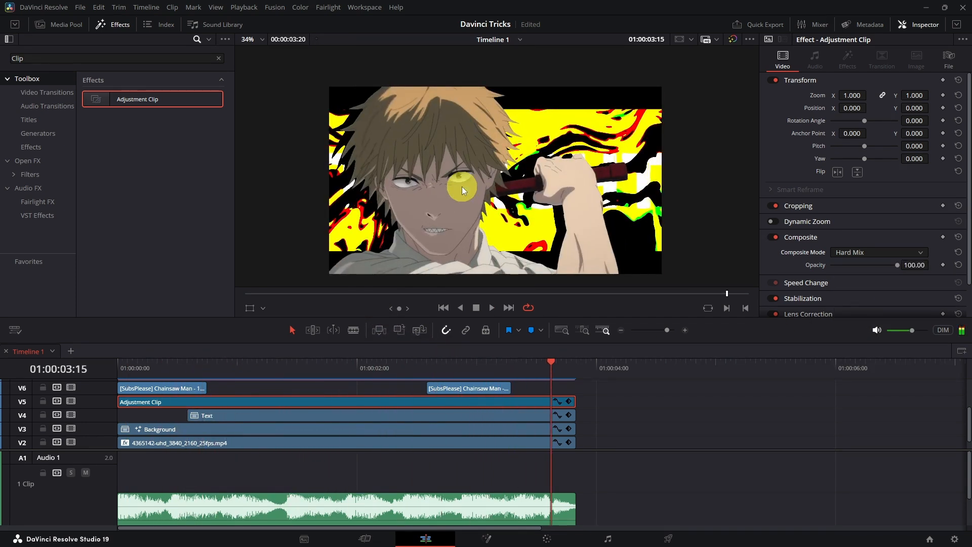
Step: Find the Gaussian Blur effect and apply it to the Adjustment Clip on V5
double_click(59, 58)
type("Blur")
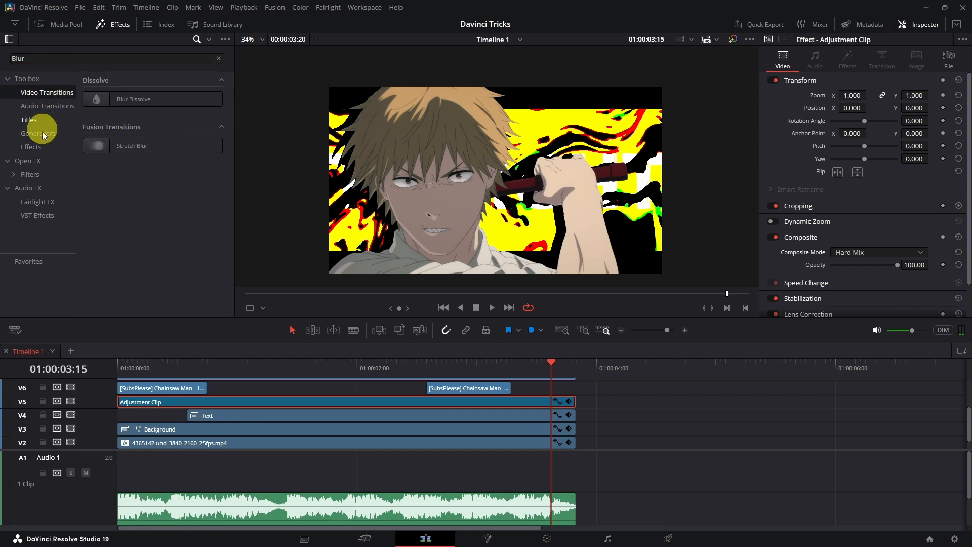
left_click(27, 161)
left_click_drag(132, 132, 197, 400)
left_click_drag(205, 360, 231, 385)
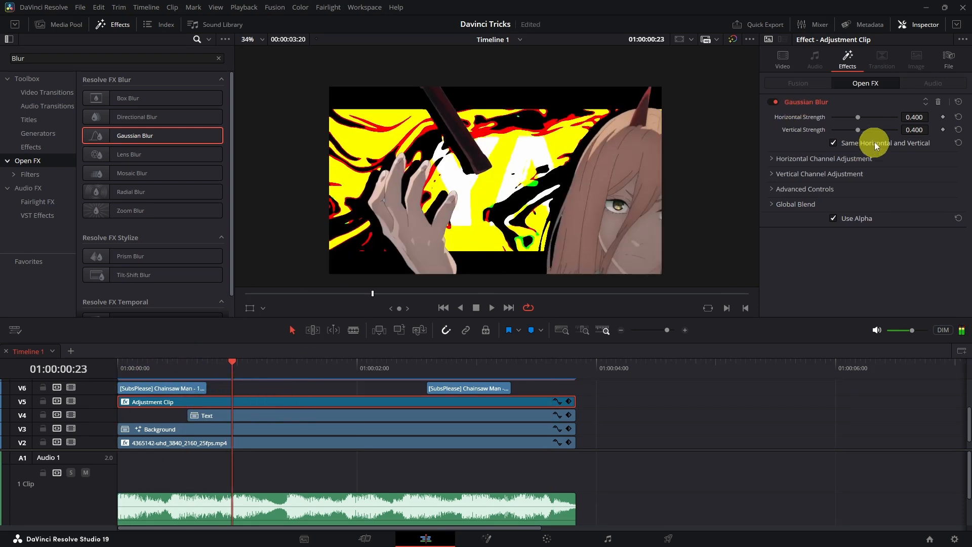
Step: Adjust the Gaussian Blur strength on the Adjustment Clip and play the timeline to check it
left_click_drag(855, 119, 895, 119)
left_click_drag(932, 124, 855, 119)
key("space")
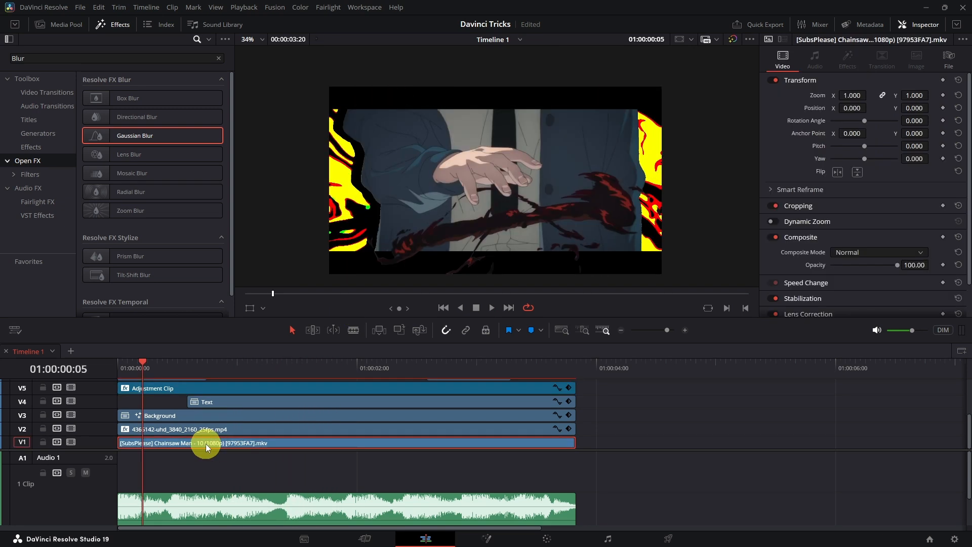
Step: Duplicate the Chainsaw Man clip from V1 onto a new V10 track above Over Bars and open the copy in Fusion
left_click_drag(206, 445, 151, 389)
right_click(157, 389)
left_click(214, 238)
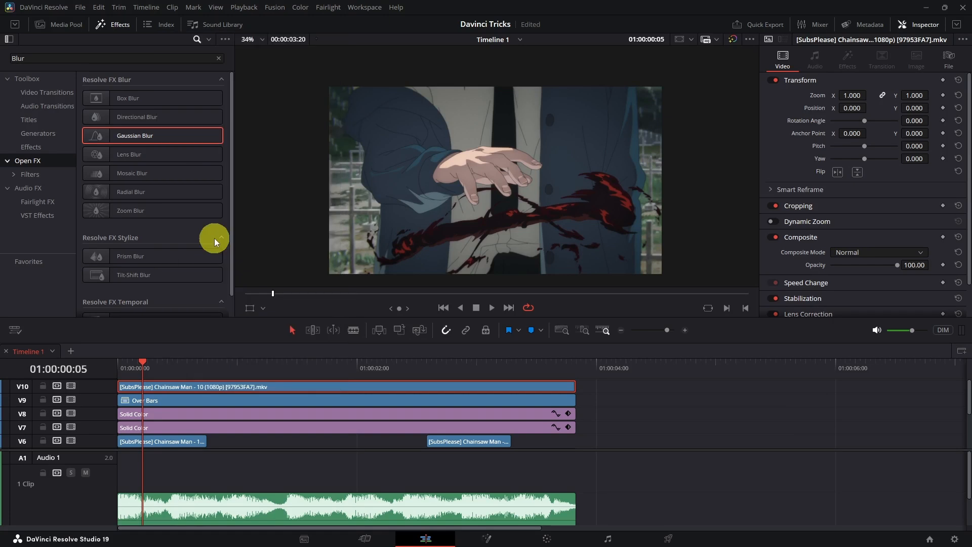
Step: Add a Magic Mask node after MediaIn1, draw a stroke along the hammer at frame 16545, and track it forward
key("shift+space")
type("magic")
key("Return")
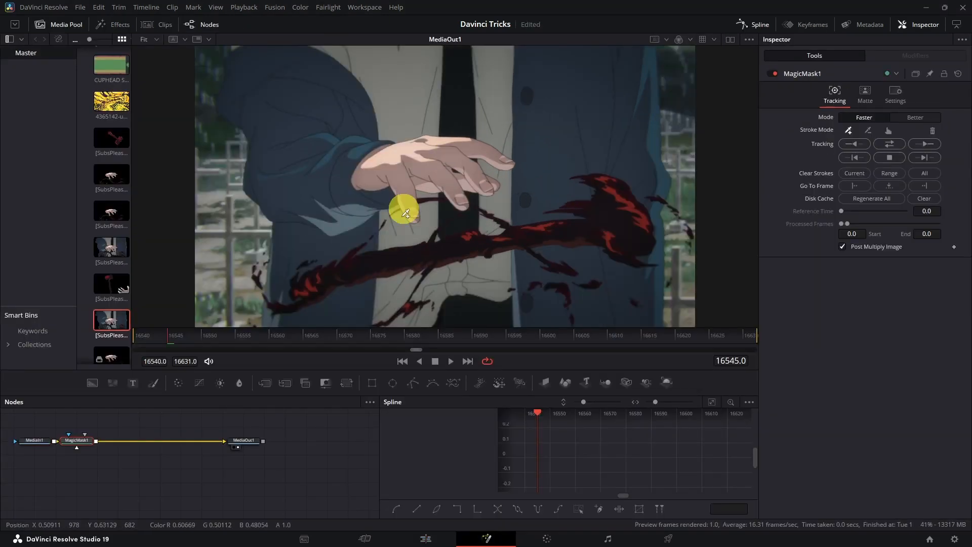
mouse_move(302, 304)
left_mouse_down()
mouse_move(615, 223)
mouse_move(614, 189)
mouse_move(591, 214)
mouse_move(627, 246)
mouse_move(634, 214)
mouse_move(620, 239)
mouse_move(627, 216)
mouse_move(562, 235)
mouse_move(609, 207)
mouse_move(577, 203)
mouse_move(606, 212)
left_mouse_up()
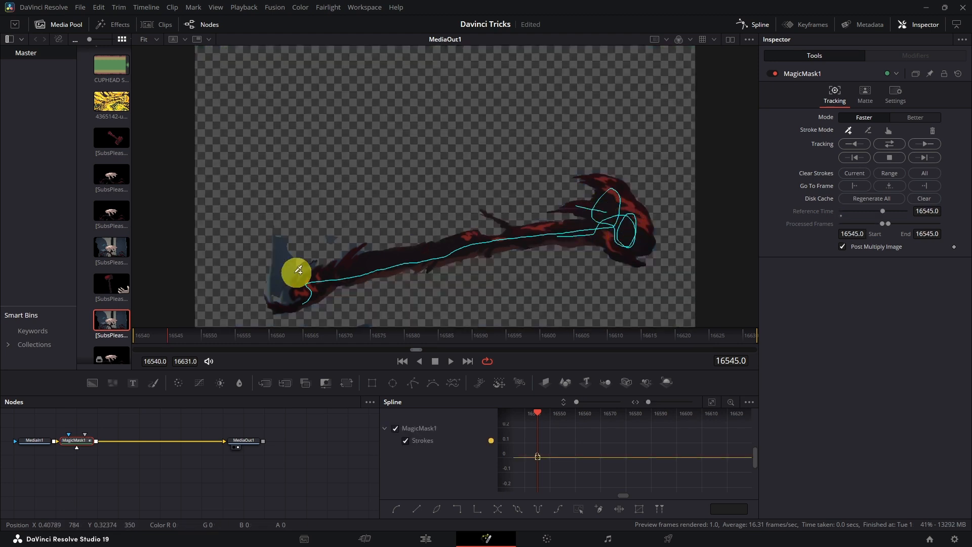
left_click(926, 145)
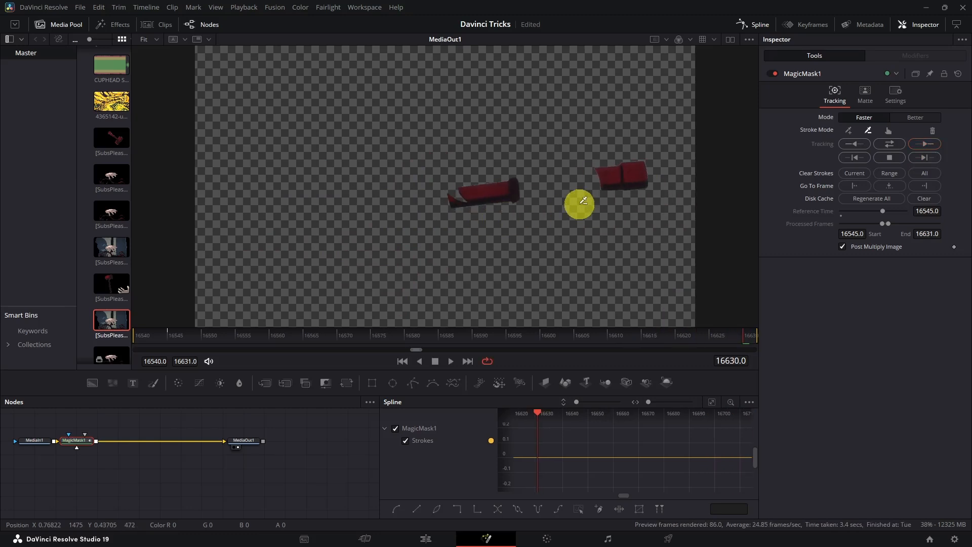
Step: Play the tracked hammer mask and refine it with extra strokes while stepping back through the frames
key("space")
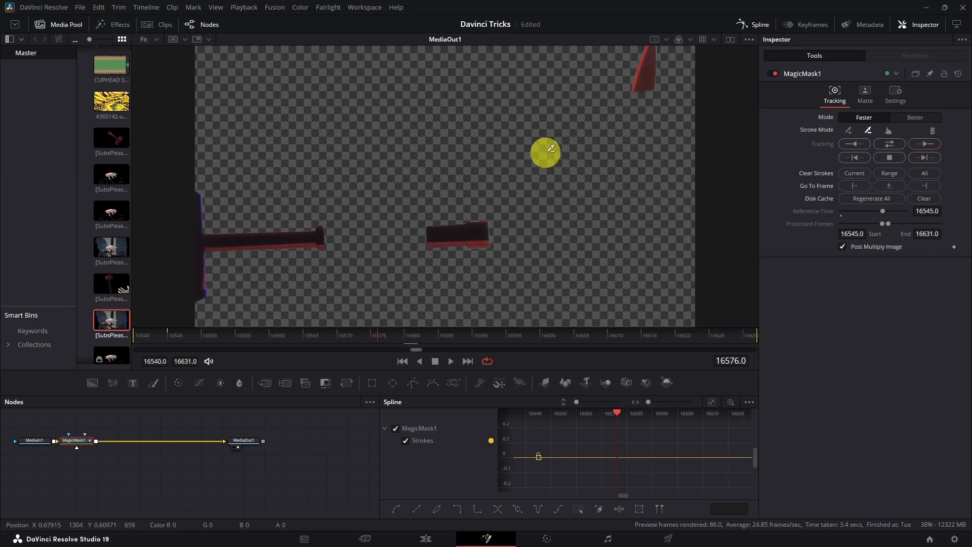
key("Left")
key("Left")
key("Left")
left_click_drag(639, 96, 549, 163)
key("Left")
key("Left")
key("Left")
key("Left")
key("Left")
key("Left")
key("Left")
key("Left")
key("Left")
key("Left")
key("Left")
key("Left")
key("Left")
key("Left")
key("Left")
key("Left")
key("Left")
key("Left")
key("Left")
key("Left")
key("Left")
key("Left")
key("Left")
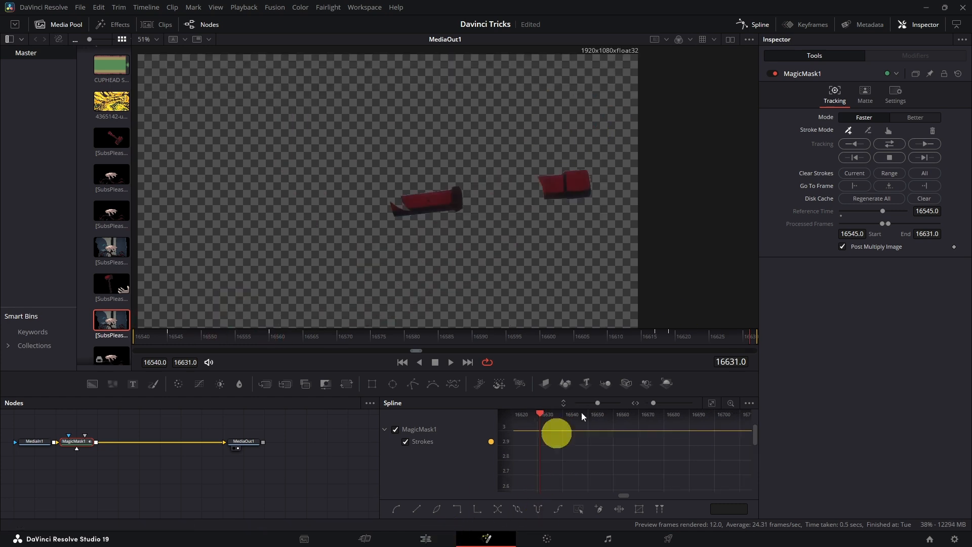
Step: Add a Color Corrector node after MagicMask1 and tint the masked hammer blue with its color wheel
left_click(415, 513)
key("shift+space")
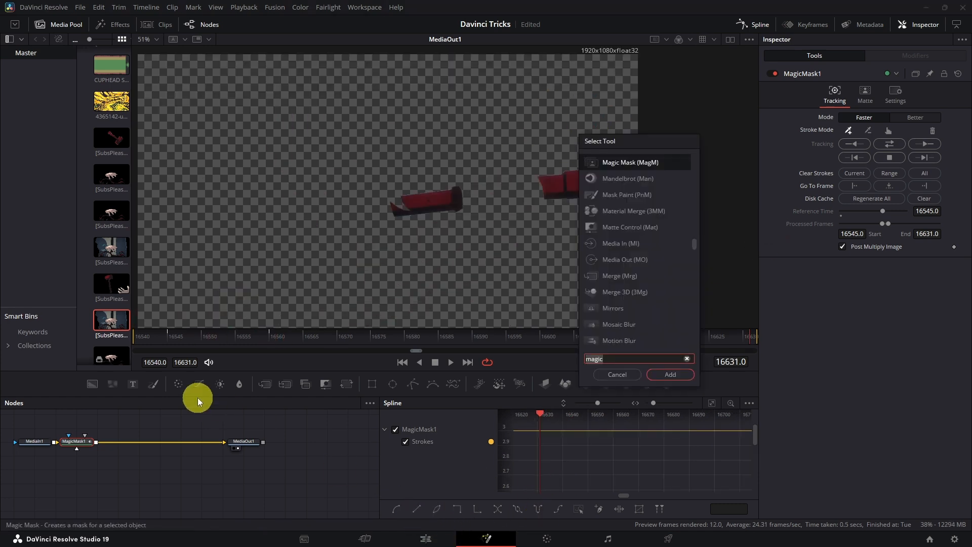
type("cc")
key("Return")
mouse_move(889, 185)
left_mouse_down()
mouse_move(852, 210)
mouse_move(838, 206)
left_mouse_up()
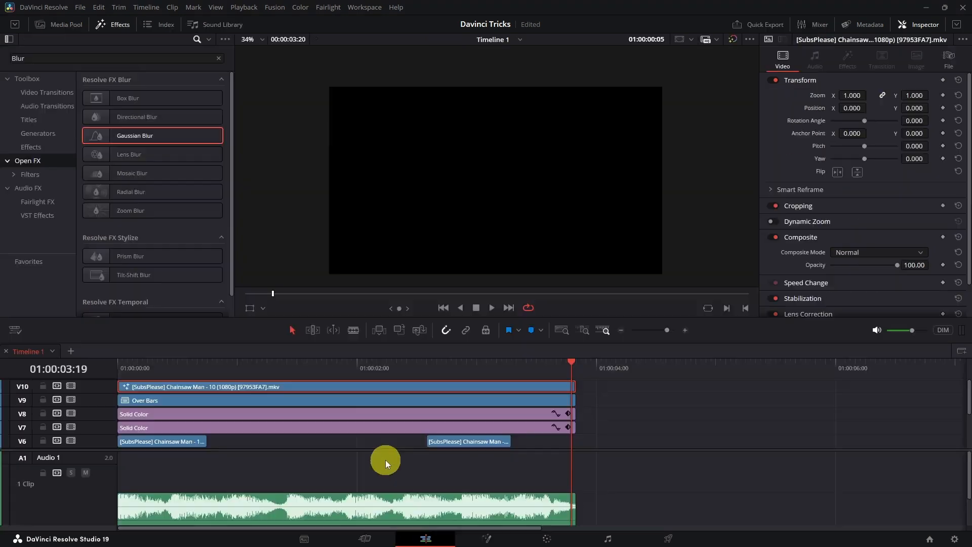
Step: Return to the Edit page and play from the start to check the blue hammer in the composition
left_click(427, 538)
left_click_drag(250, 372, 45, 379)
key("space")
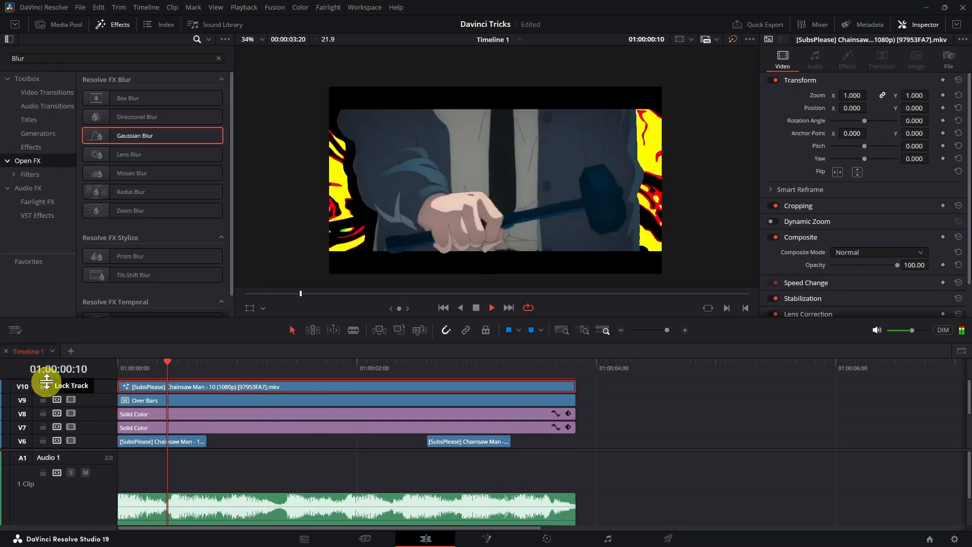
Step: Reopen the V10 clip in Fusion at 01:00:00:04 and track the Magic Mask backward to frame 16540
left_click_drag(142, 373, 178, 383)
right_click(178, 384)
left_click(299, 238)
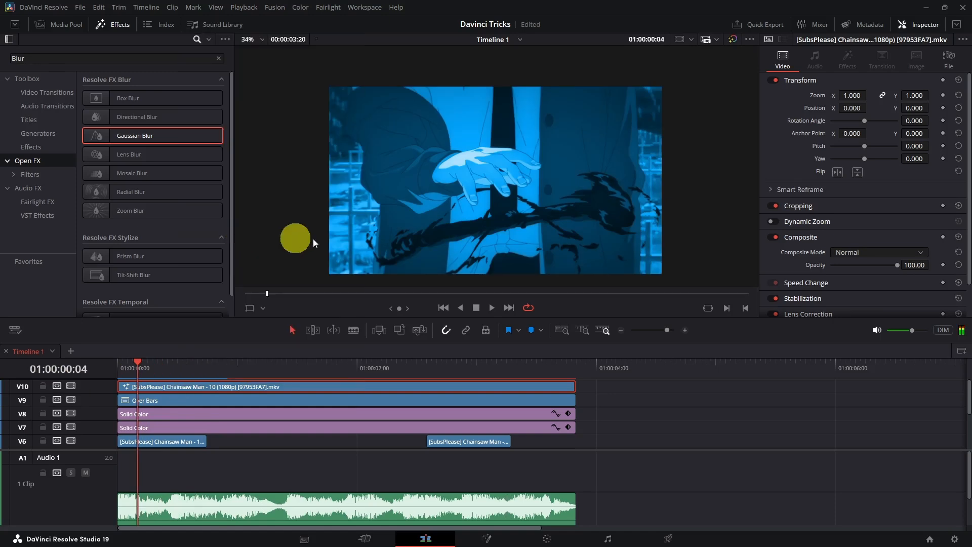
left_click(76, 442)
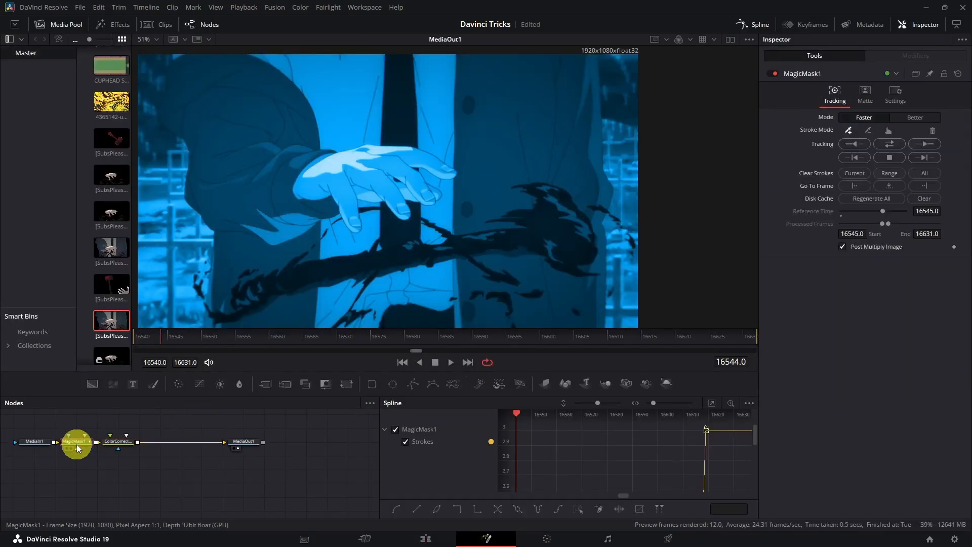
left_click(852, 139)
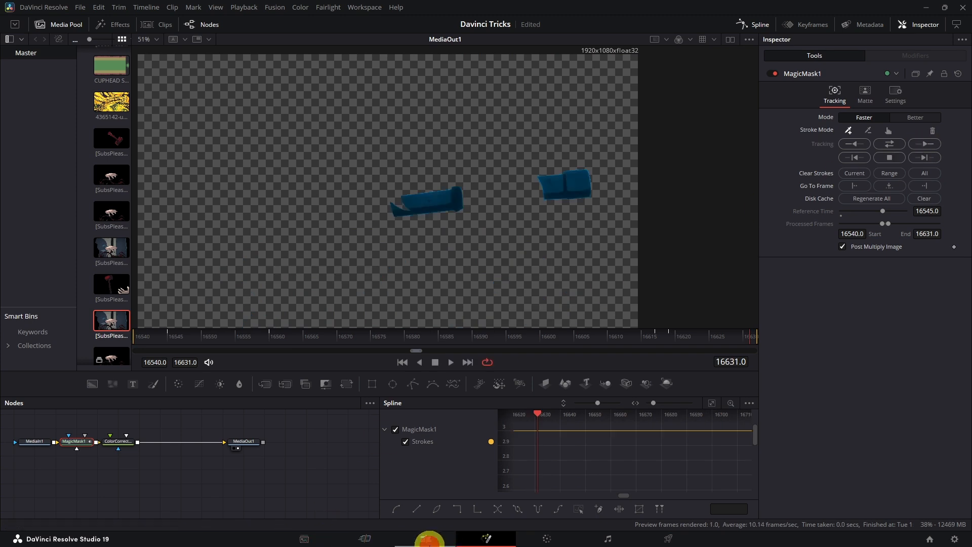
Step: Review the edit from its start on the Edit page and shift the second V6 clip slightly earlier
left_click(426, 539)
left_click_drag(141, 369, 80, 378)
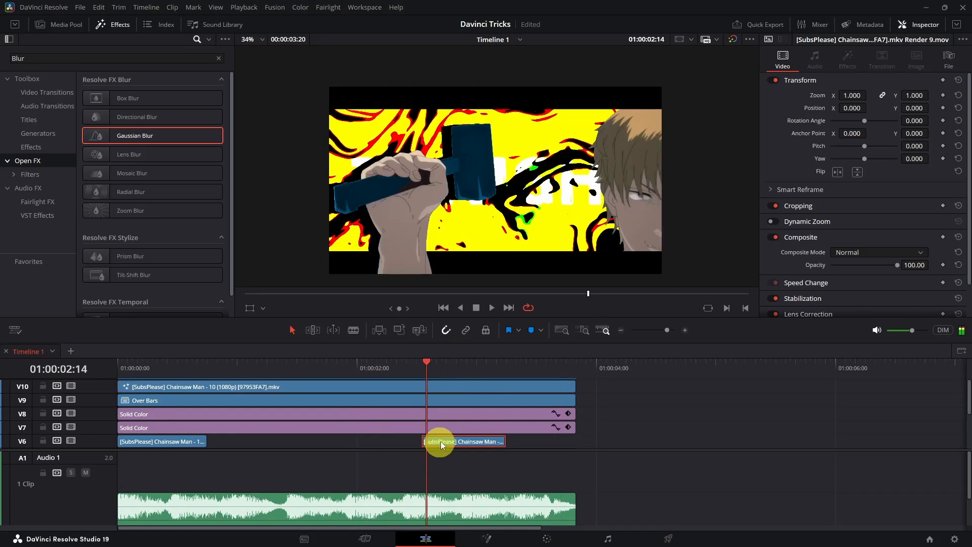
right_click(441, 441)
left_click(427, 390)
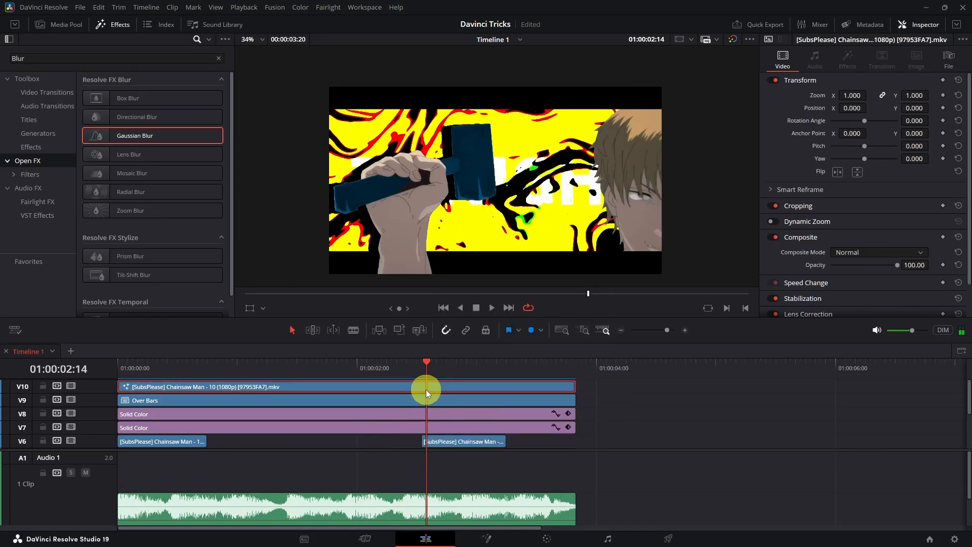
Step: Reopen the V10 hammer clip in Fusion at 01:00:02:14 and select its Magic Mask node
right_click(405, 382)
left_click(448, 231)
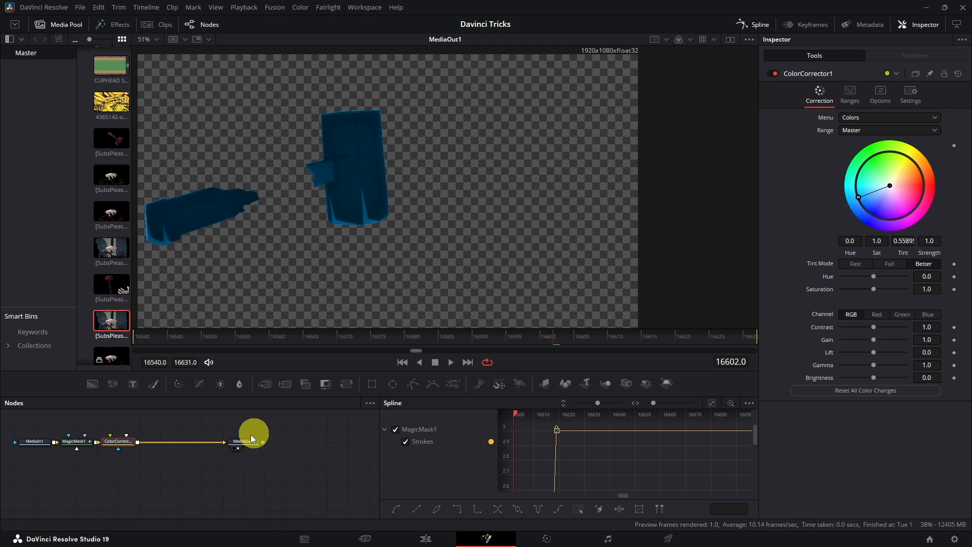
left_click(72, 442)
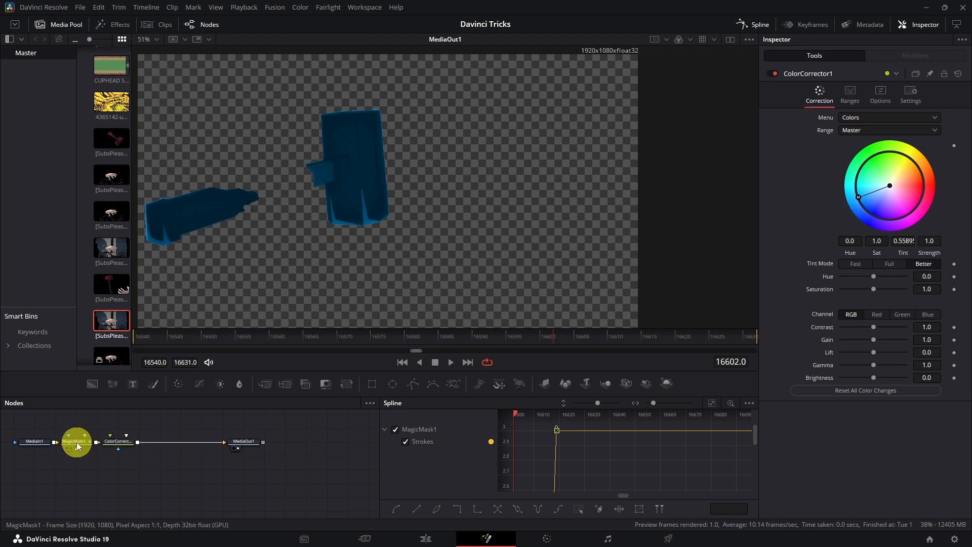
left_click(77, 442)
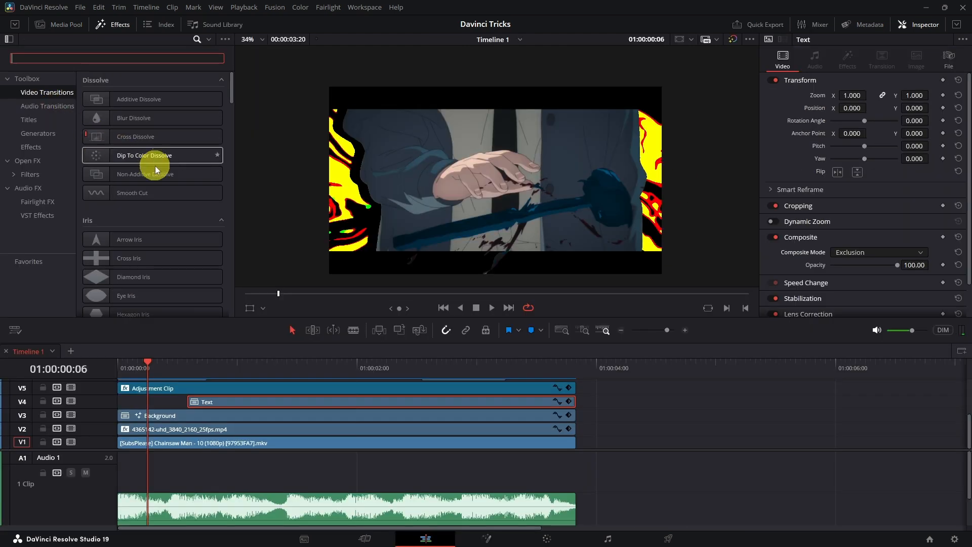
scroll(157, 172, "down", 5)
scroll(183, 193, "down", 2)
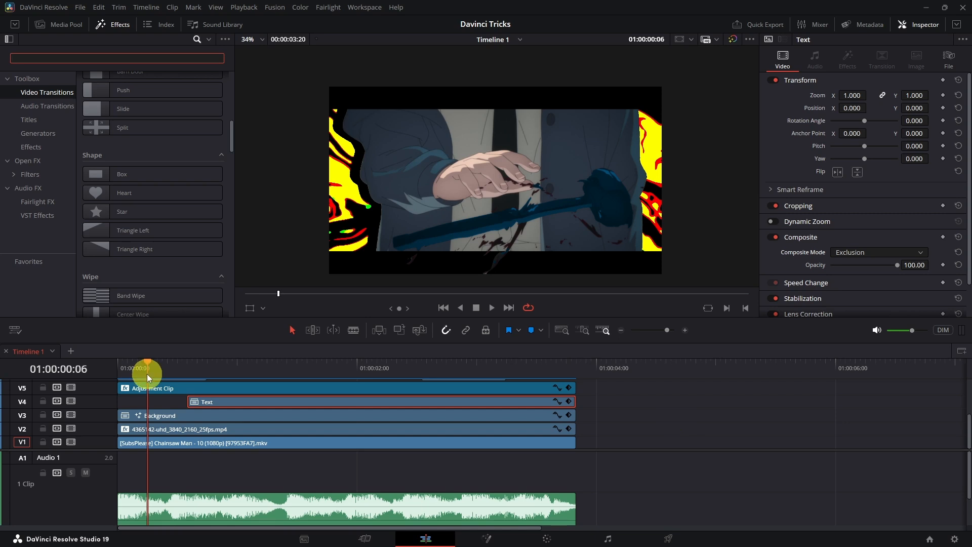
Step: Position the playhead at 01:00:00:10, by the beat in the audio waveform
left_click(121, 366)
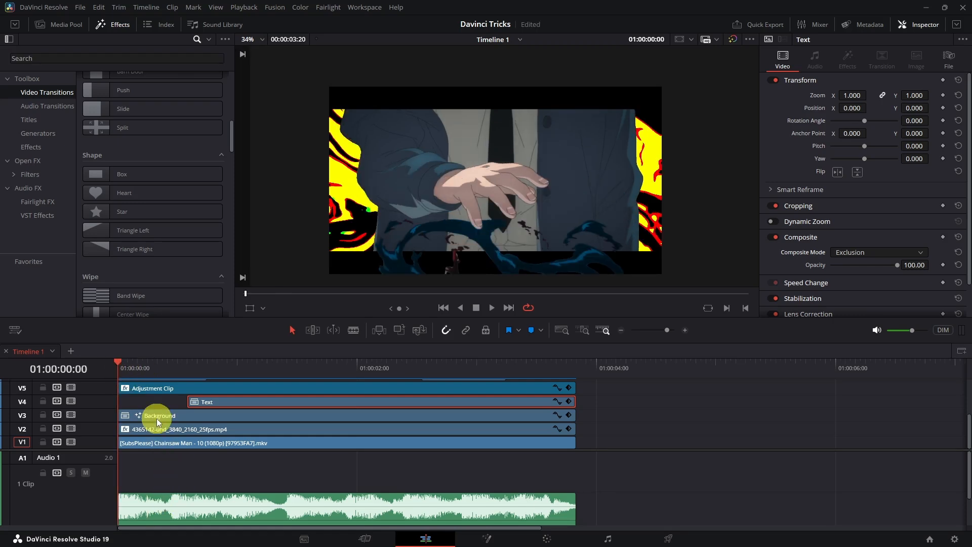
left_click(172, 369)
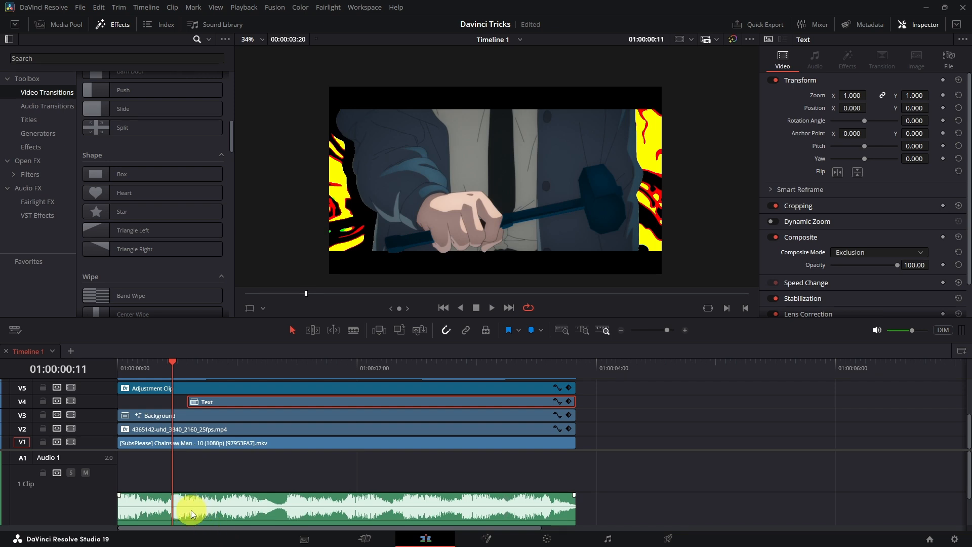
key("Left")
scroll(195, 416, "up", 2)
scroll(190, 416, "down", 2)
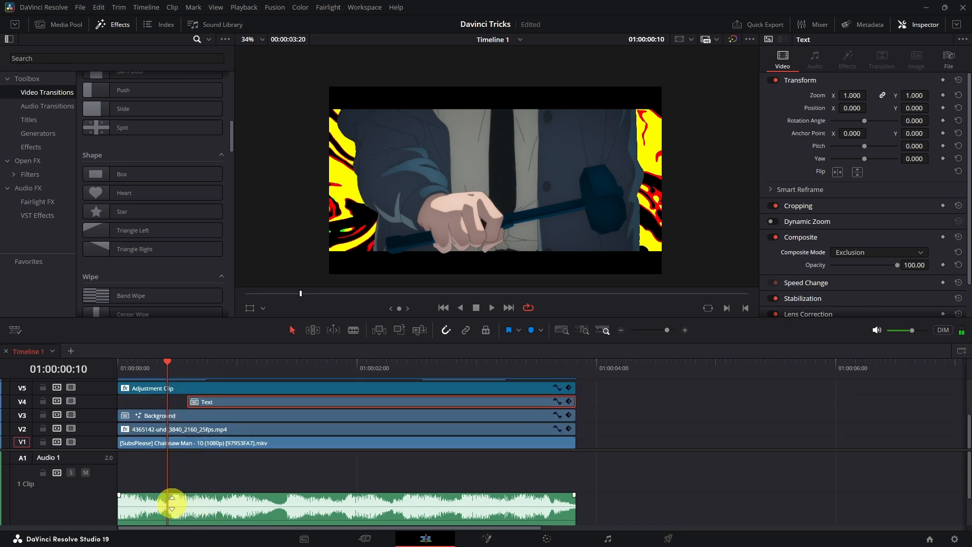